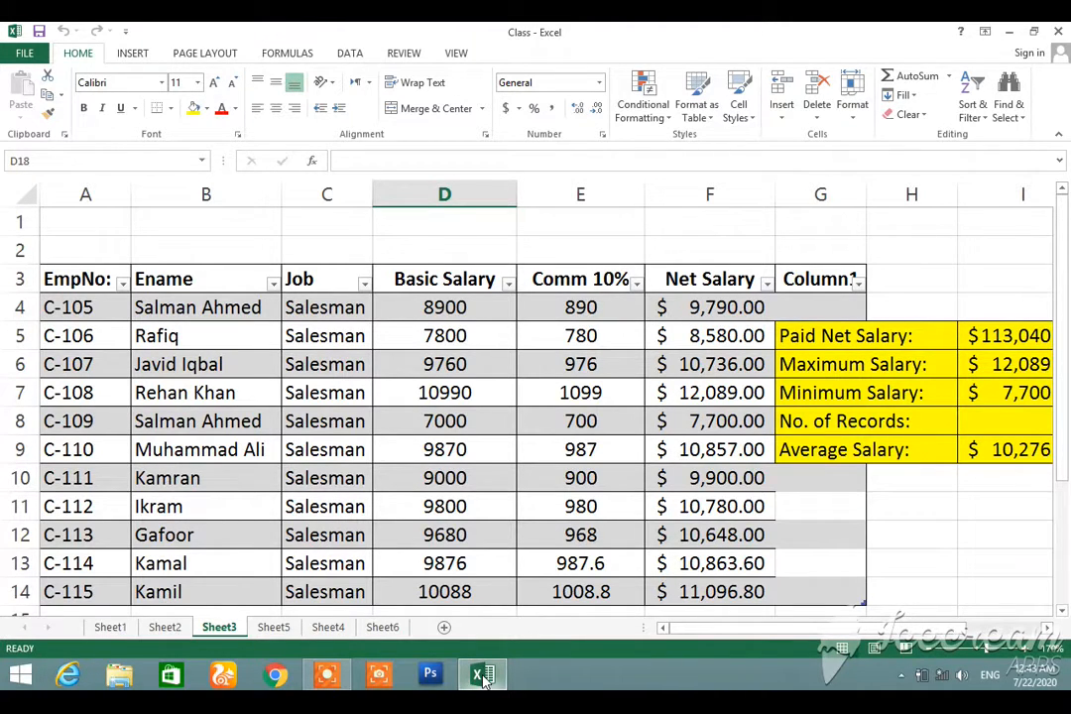
# Step: Review the formulas behind the first commission, paid net salary, maximum, minimum and average salary cells
pyautogui.click(505, 314)
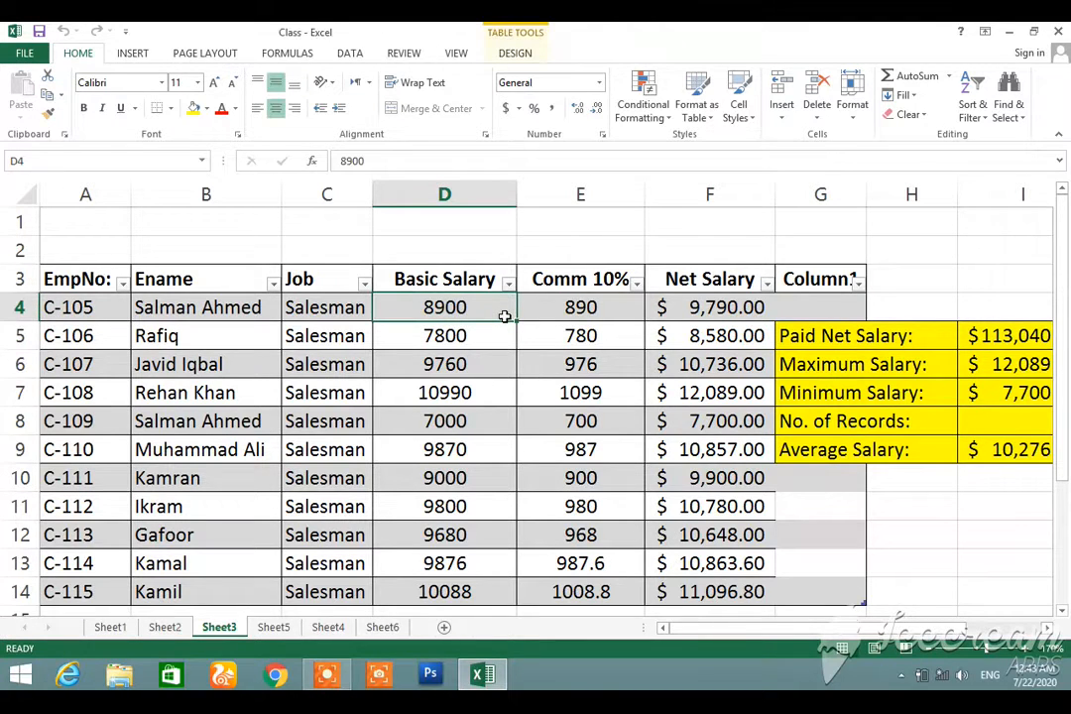
pyautogui.click(556, 307)
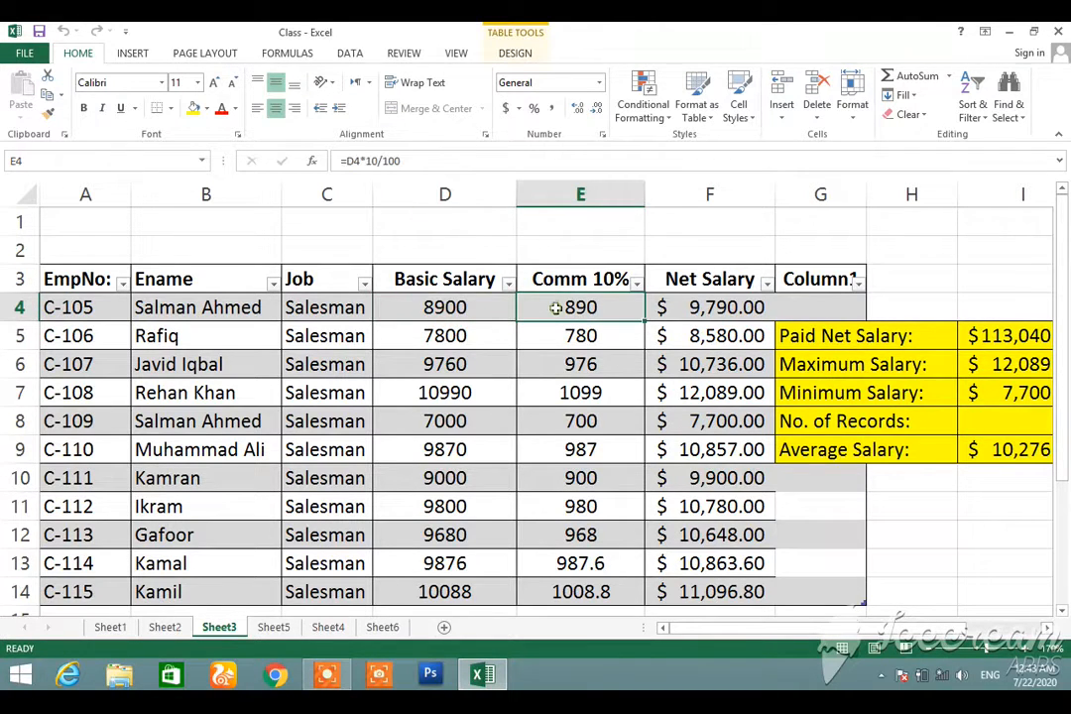
pyautogui.click(976, 337)
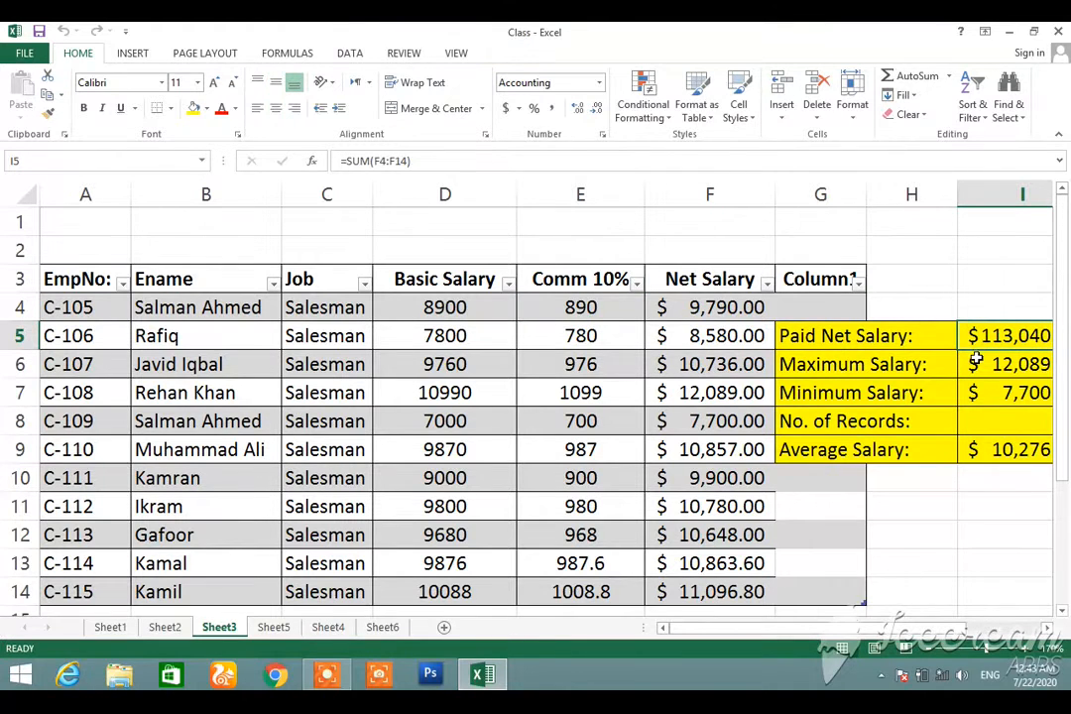
pyautogui.click(976, 364)
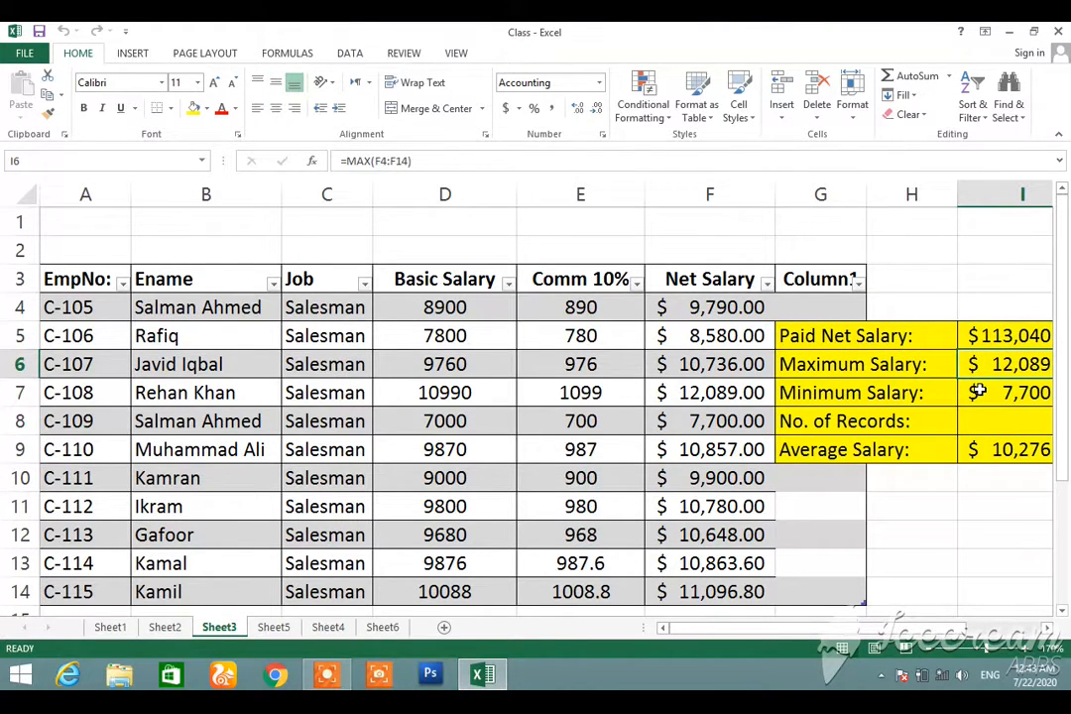
pyautogui.click(977, 393)
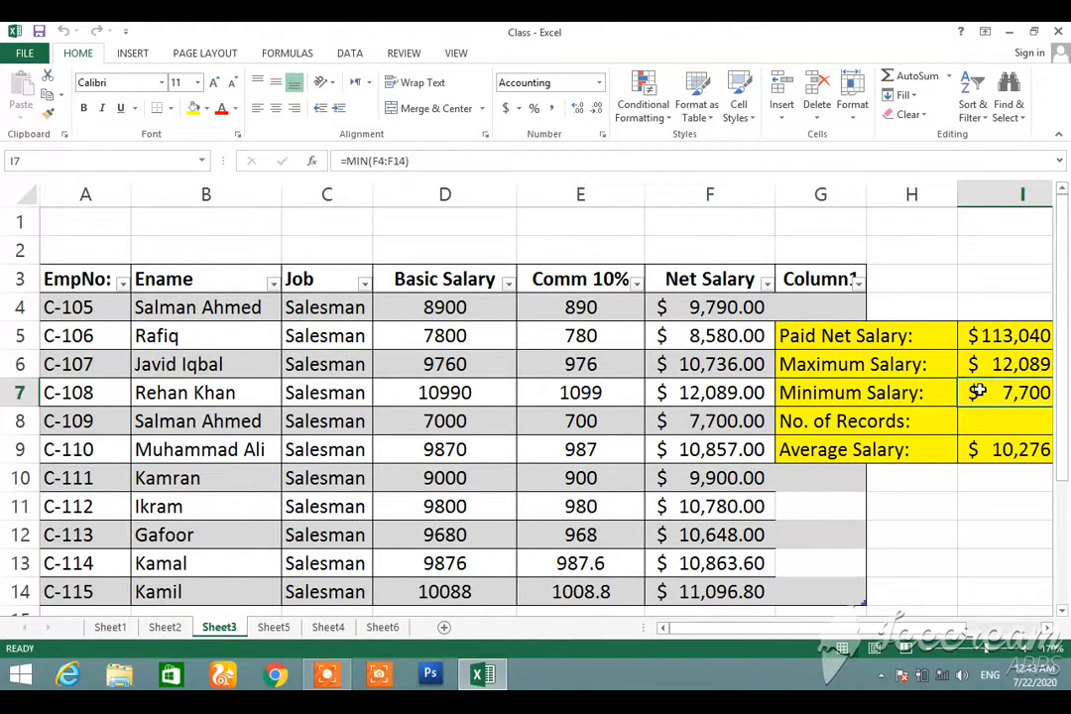
pyautogui.click(986, 449)
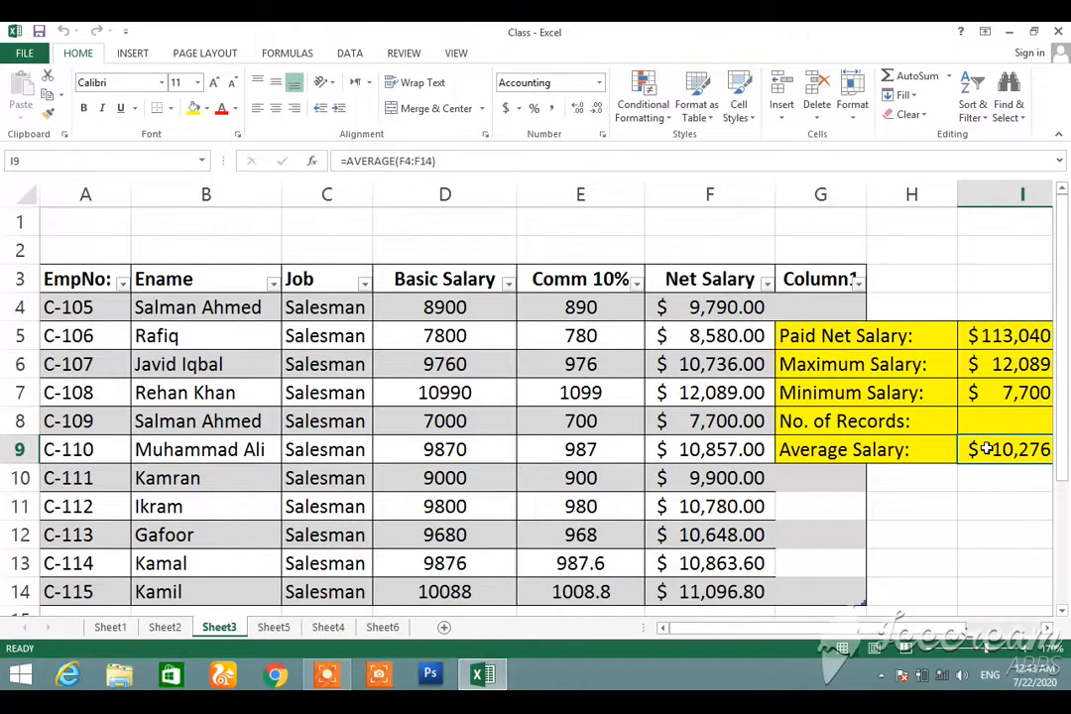
# Step: Enter =count(Table2[Comm 10%]) in cell I8 to count the number of records
pyautogui.click(999, 418)
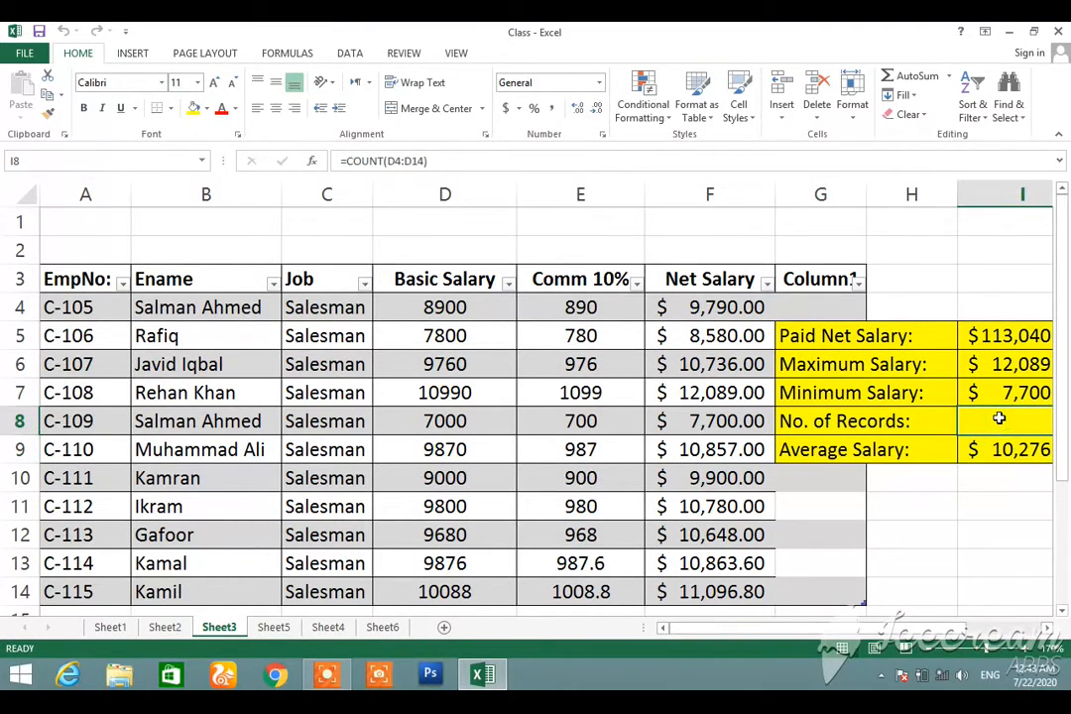
pyautogui.write('=ount')
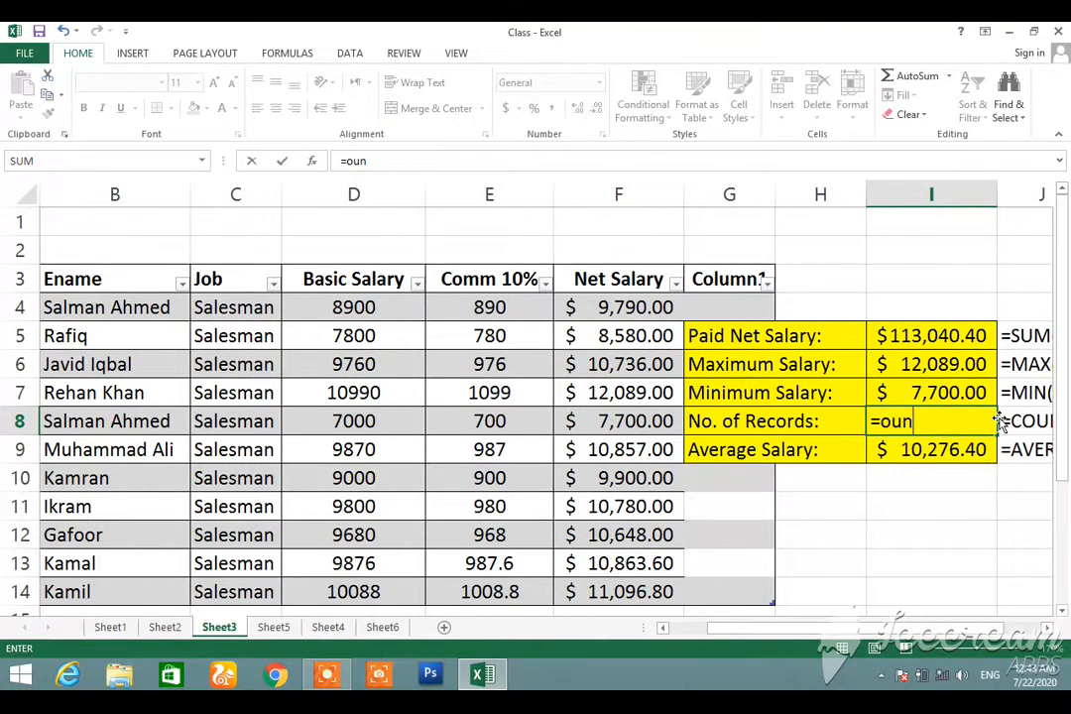
pyautogui.press('BackSpace')
pyautogui.press('BackSpace')
pyautogui.press('BackSpace')
pyautogui.press('BackSpace')
pyautogui.write('co')
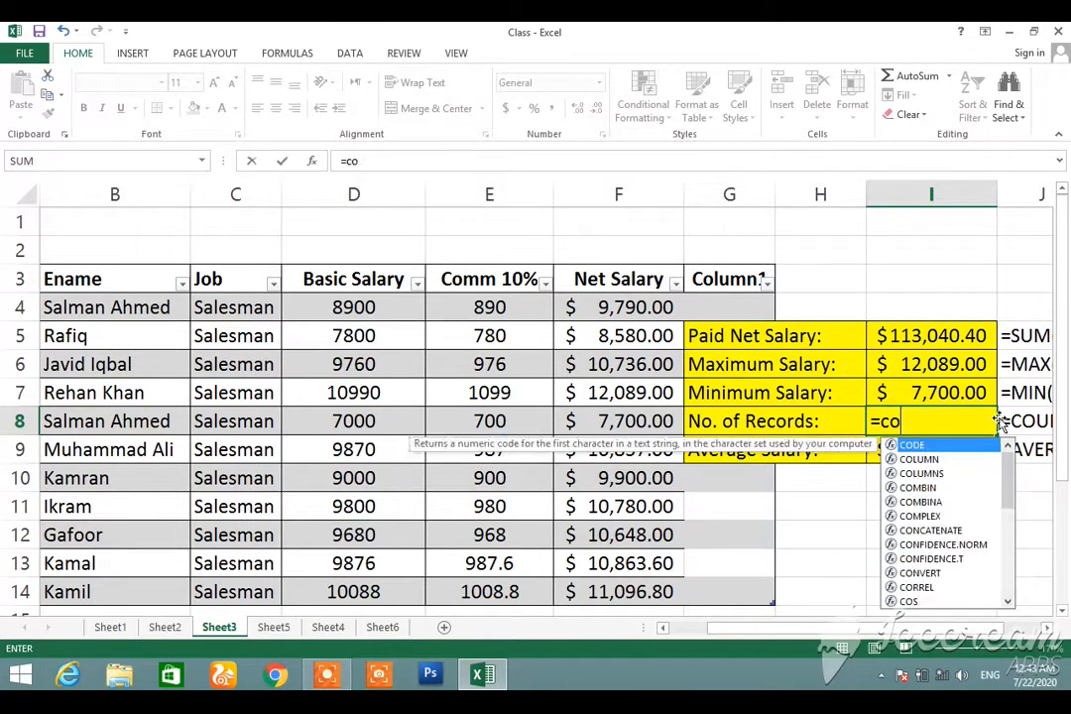
pyautogui.write('unt(')
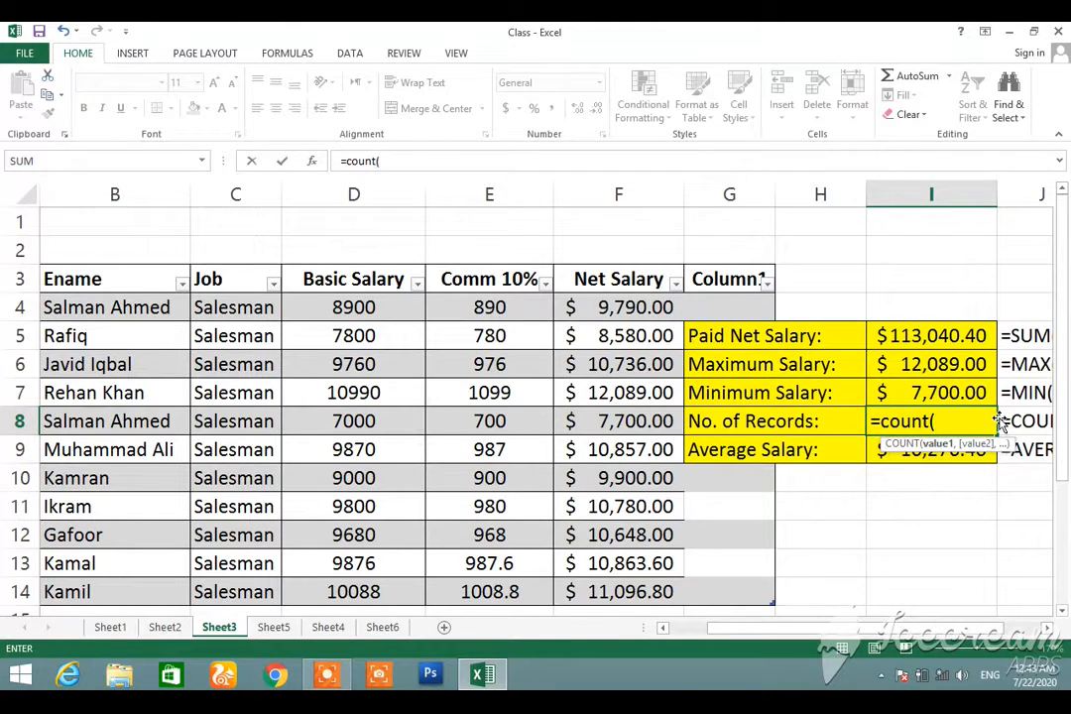
pyautogui.moveTo(541, 306); pyautogui.dragTo(545, 591)
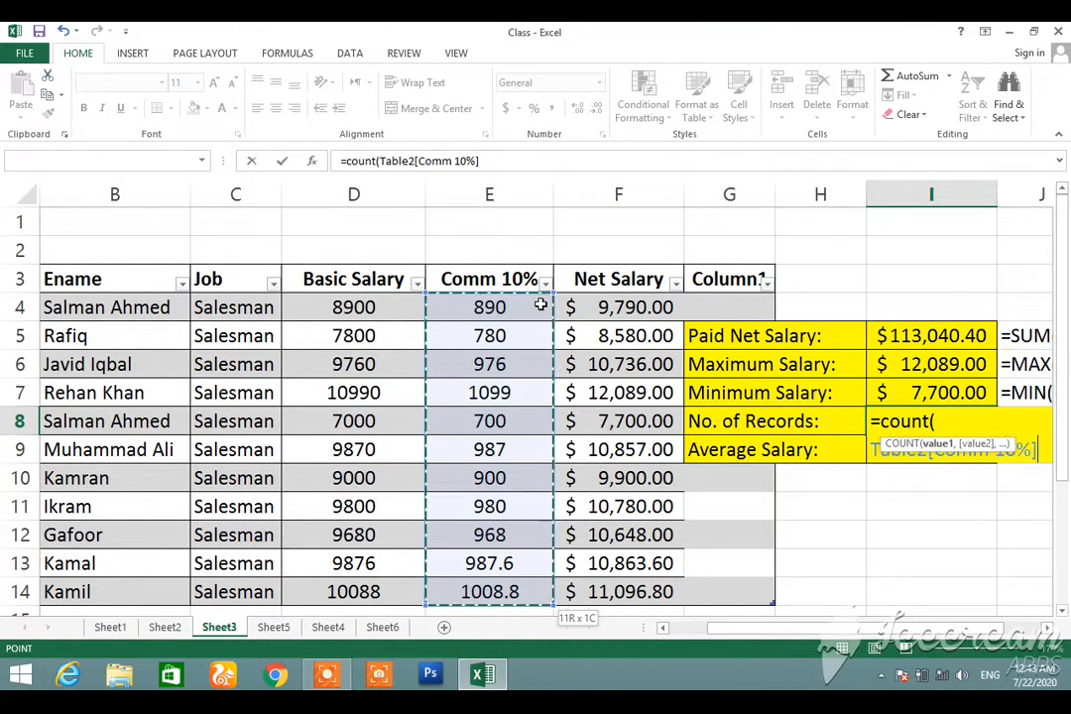
pyautogui.write(')')
pyautogui.press('Return')
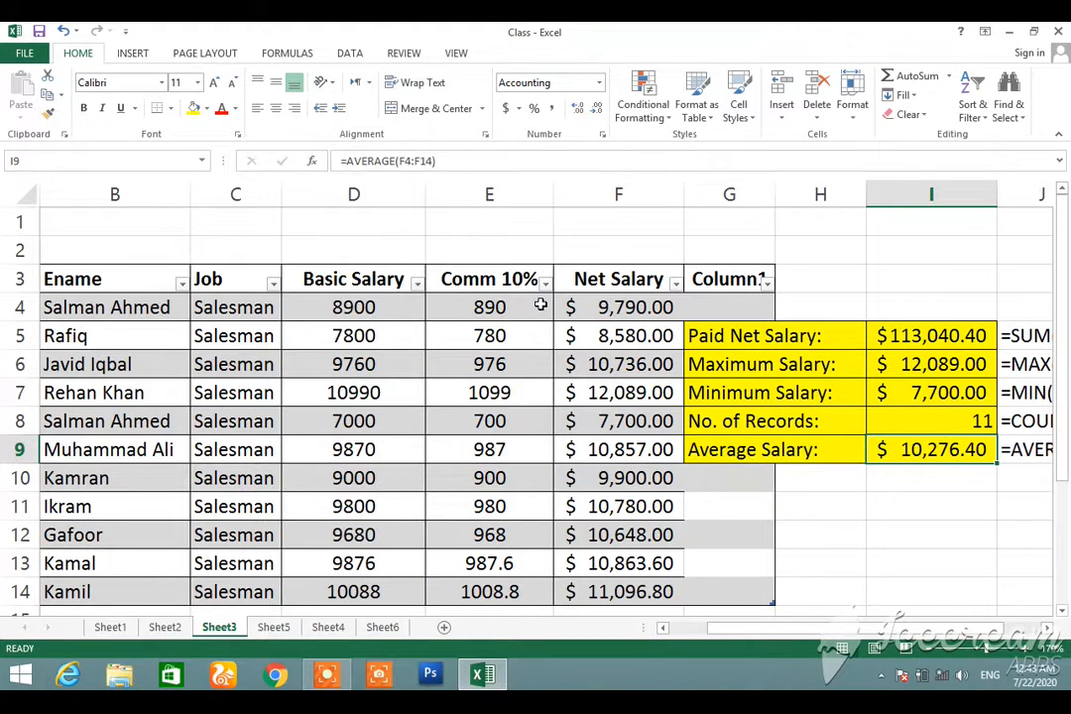
# Step: Create a copy of Sheet3 before Sheet1 in Class.xlsx, check the original sheet and return to the copy
pyautogui.rightClick(221, 632)
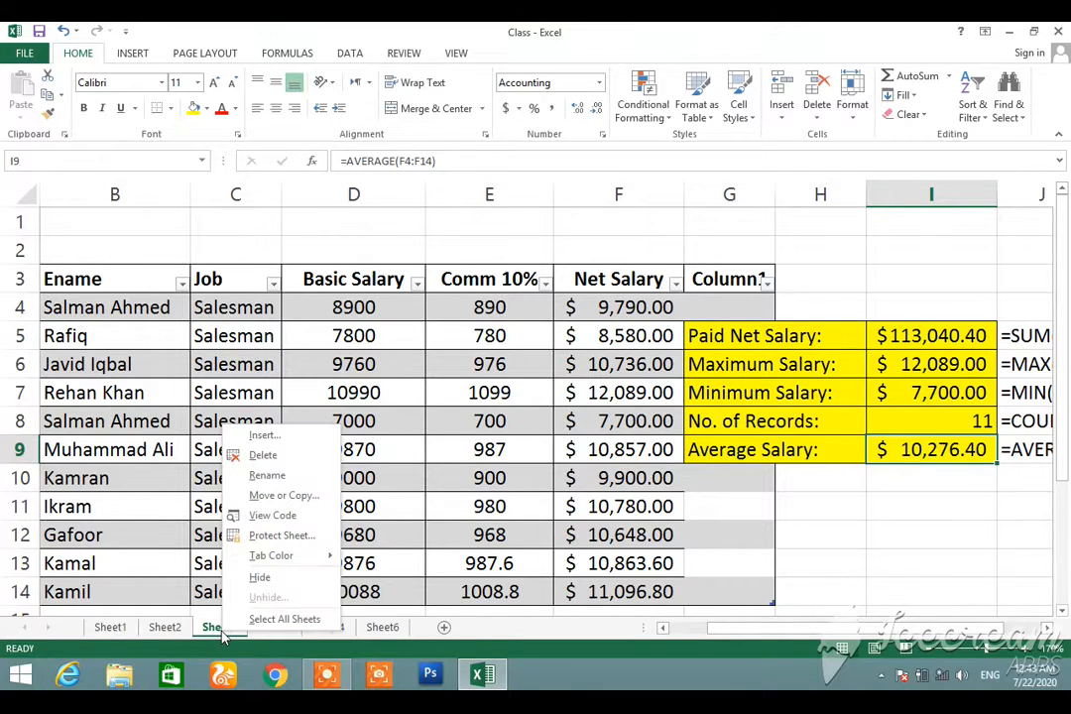
pyautogui.click(307, 494)
pyautogui.click(256, 550)
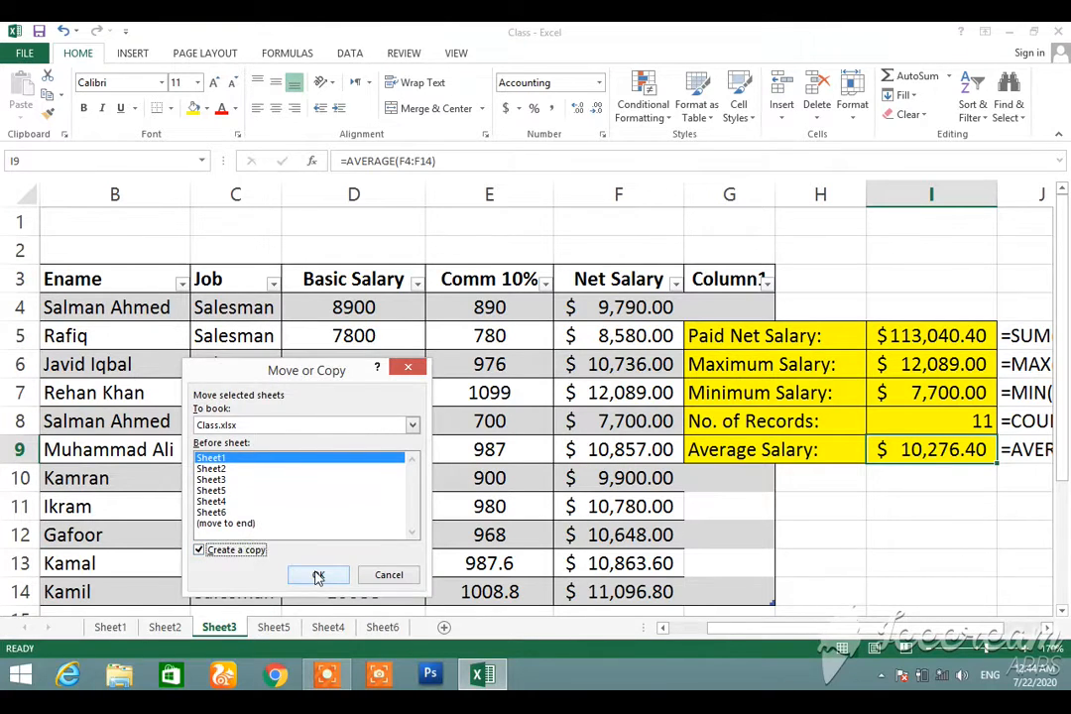
pyautogui.click(317, 576)
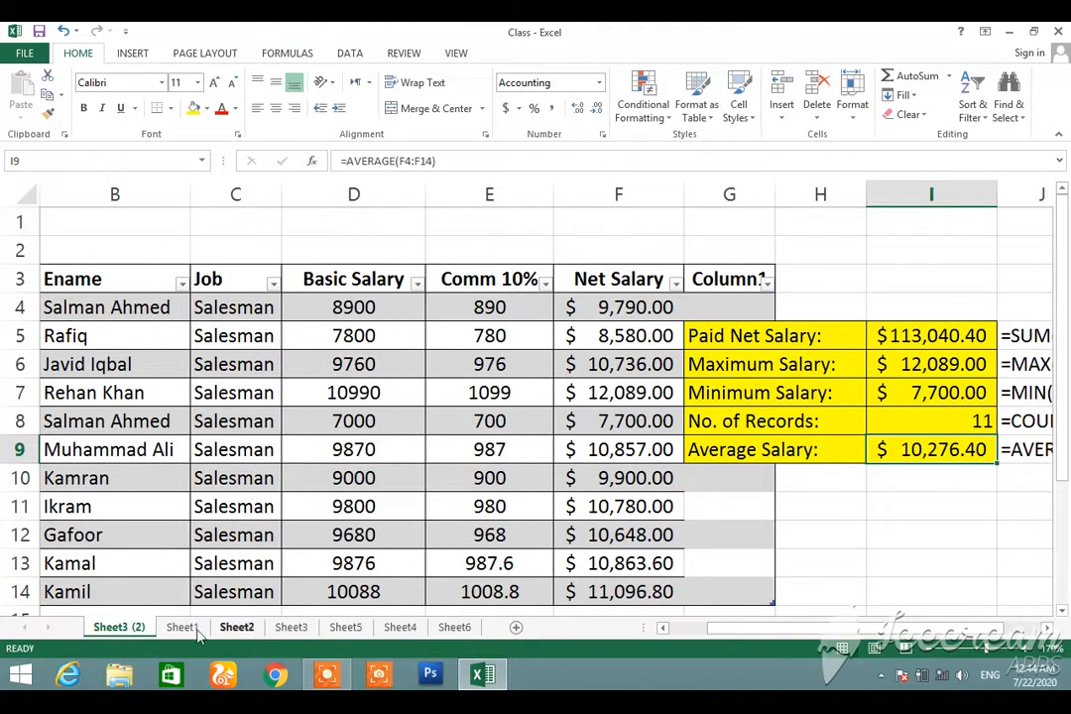
pyautogui.click(286, 629)
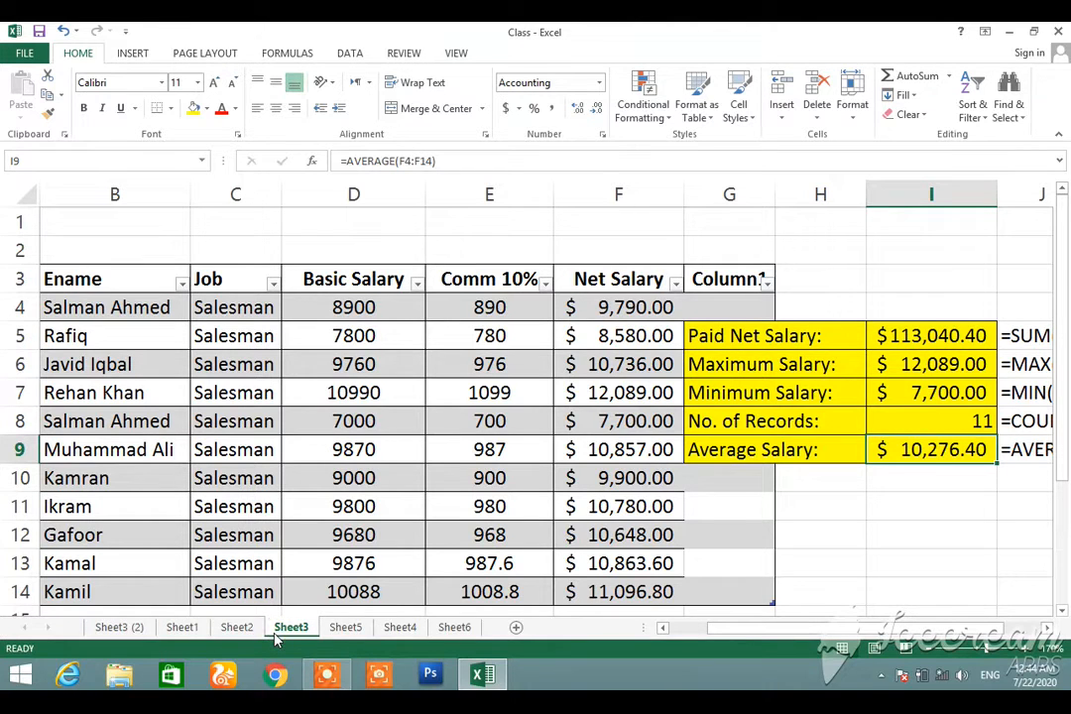
pyautogui.click(133, 637)
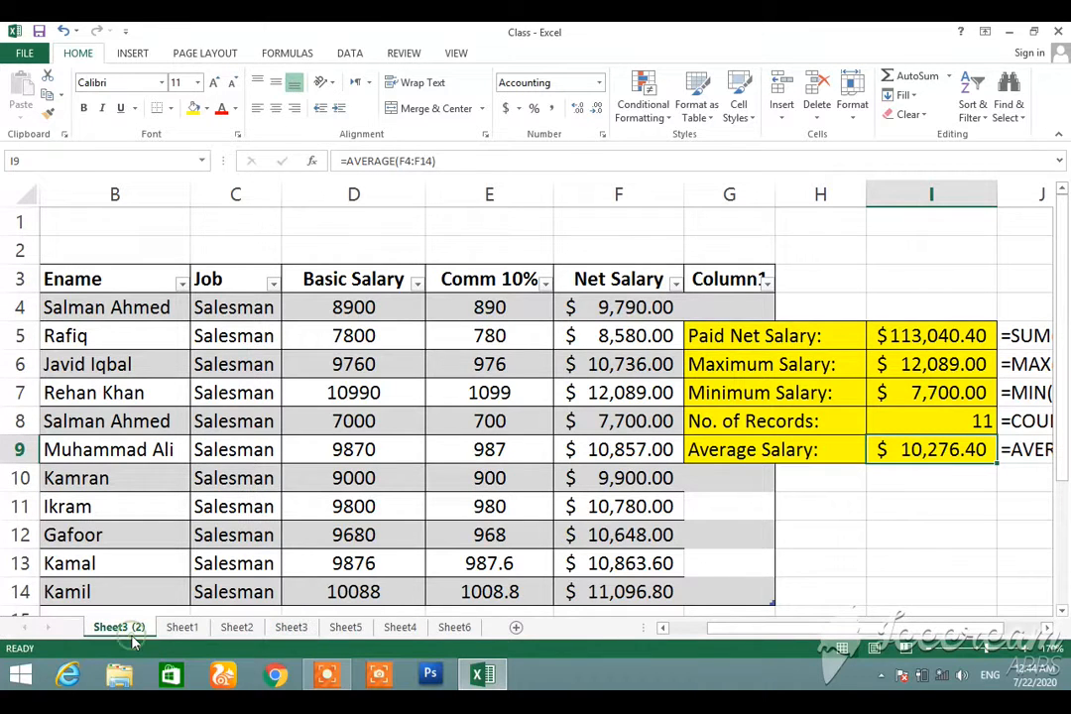
# Step: Delete columns G through K, which hold Column1 and the salary summary, from the copied sheet
pyautogui.moveTo(734, 194)
pyautogui.mouseDown()
pyautogui.moveTo(754, 192)
pyautogui.moveTo(736, 190)
pyautogui.mouseUp()
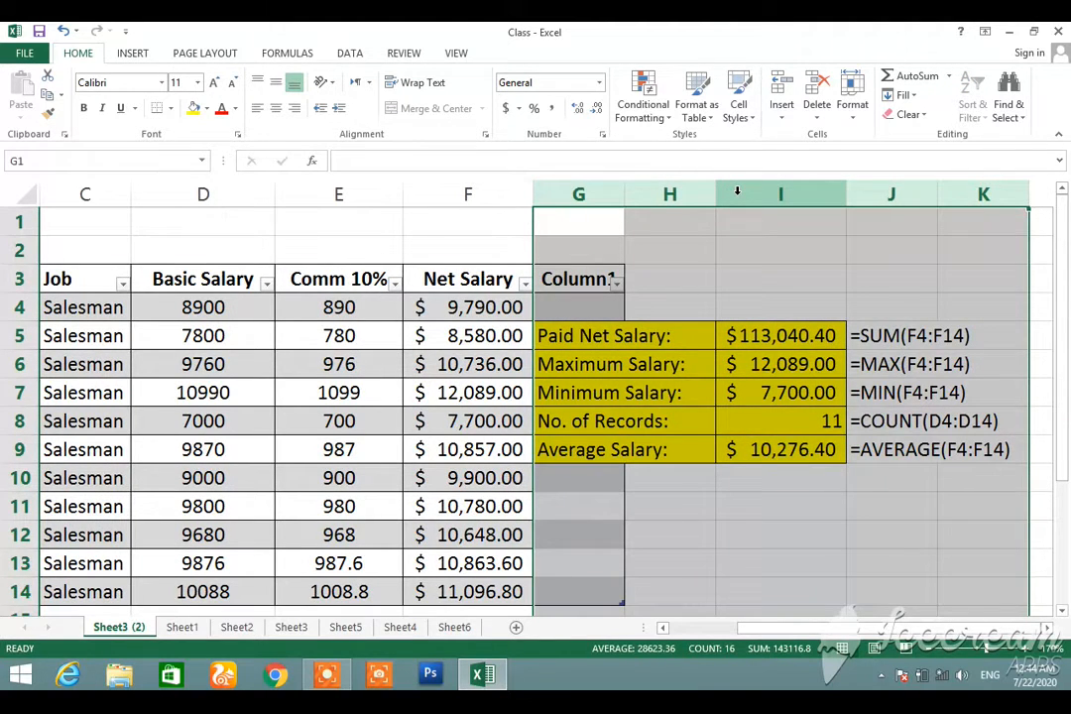
pyautogui.rightClick(670, 191)
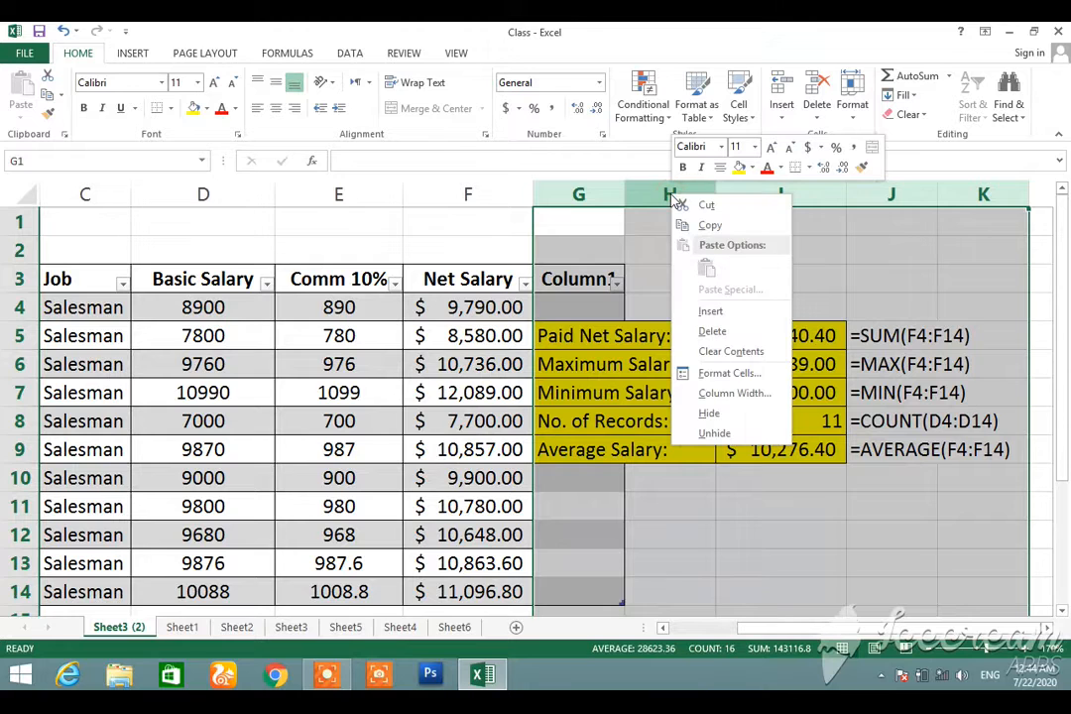
pyautogui.click(715, 331)
pyautogui.click(712, 325)
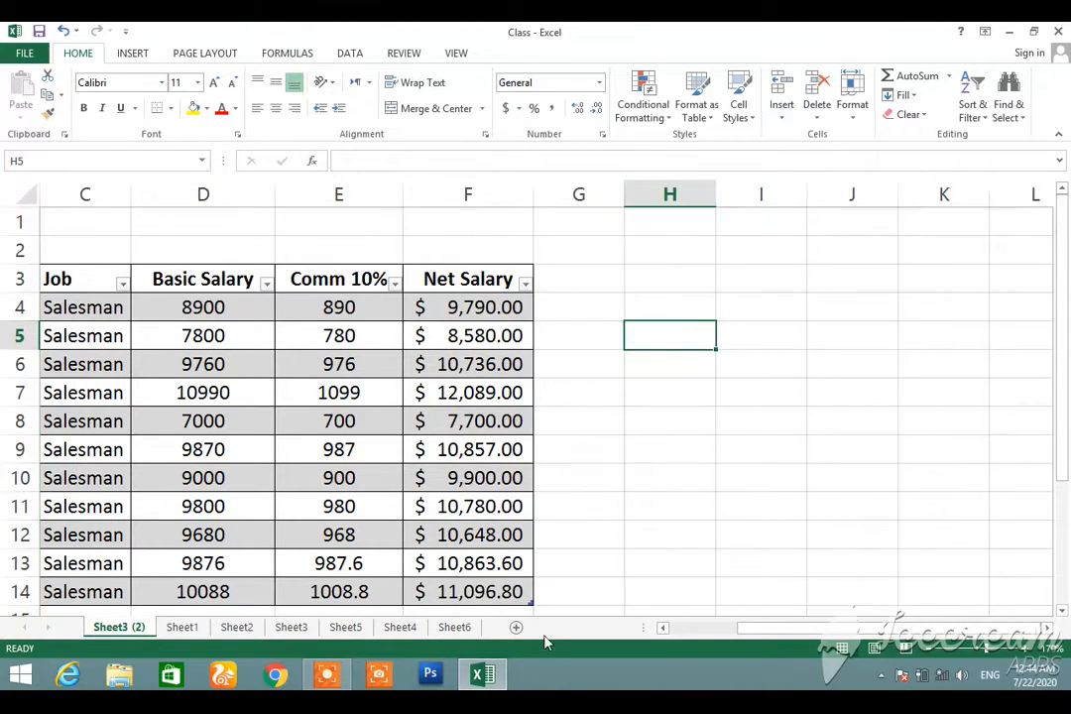
# Step: Change the Job entries in cells C7 and C14 to Manager
pyautogui.click(700, 628)
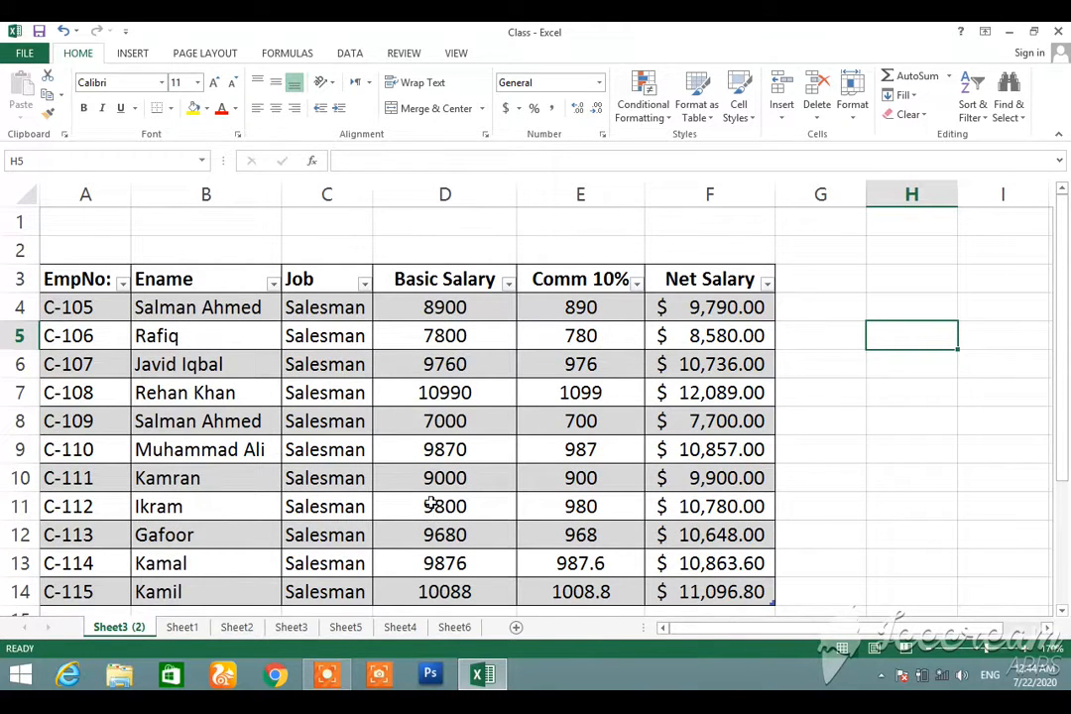
pyautogui.click(338, 391)
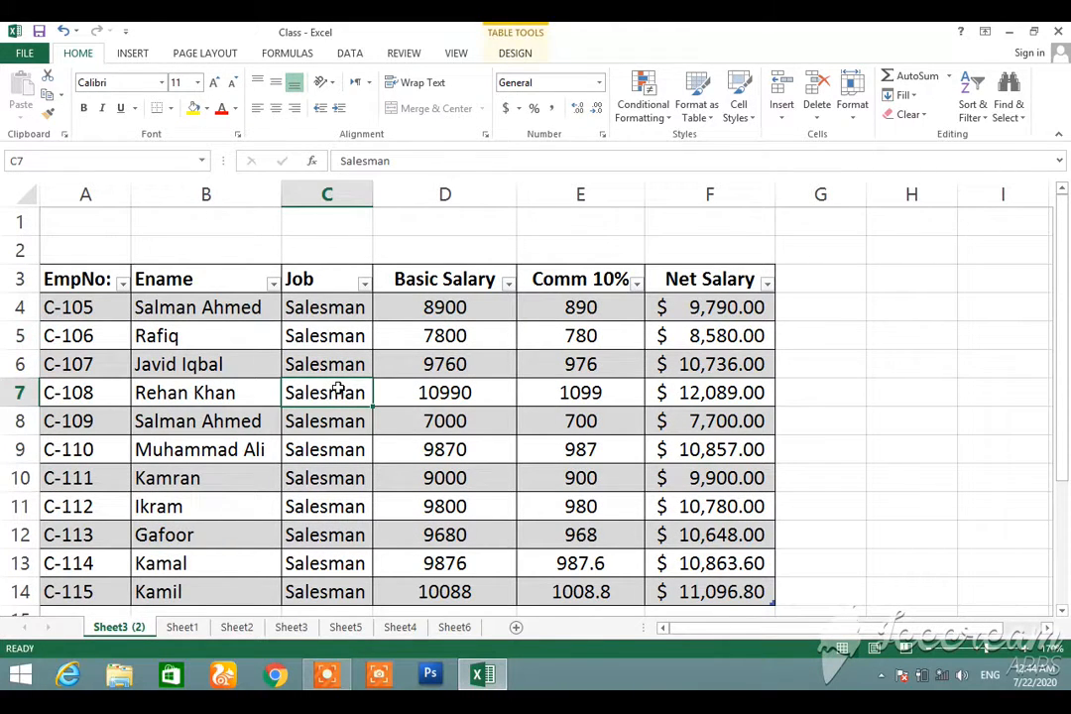
pyautogui.write('Manager')
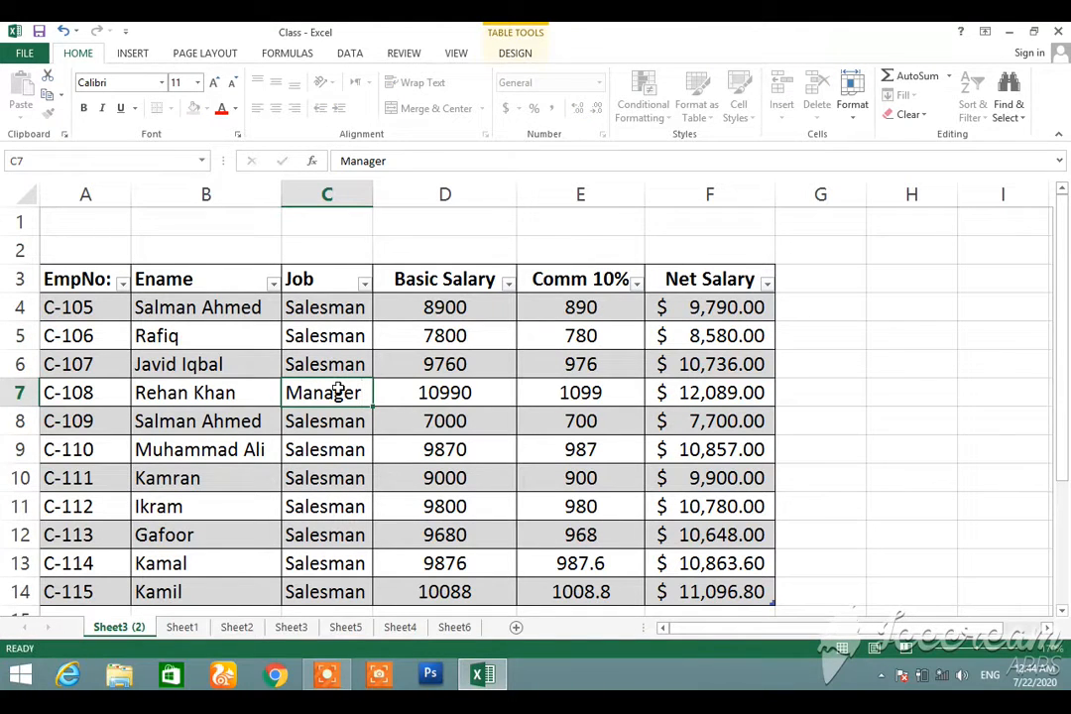
pyautogui.press('Return')
pyautogui.press('Return')
pyautogui.press('Return')
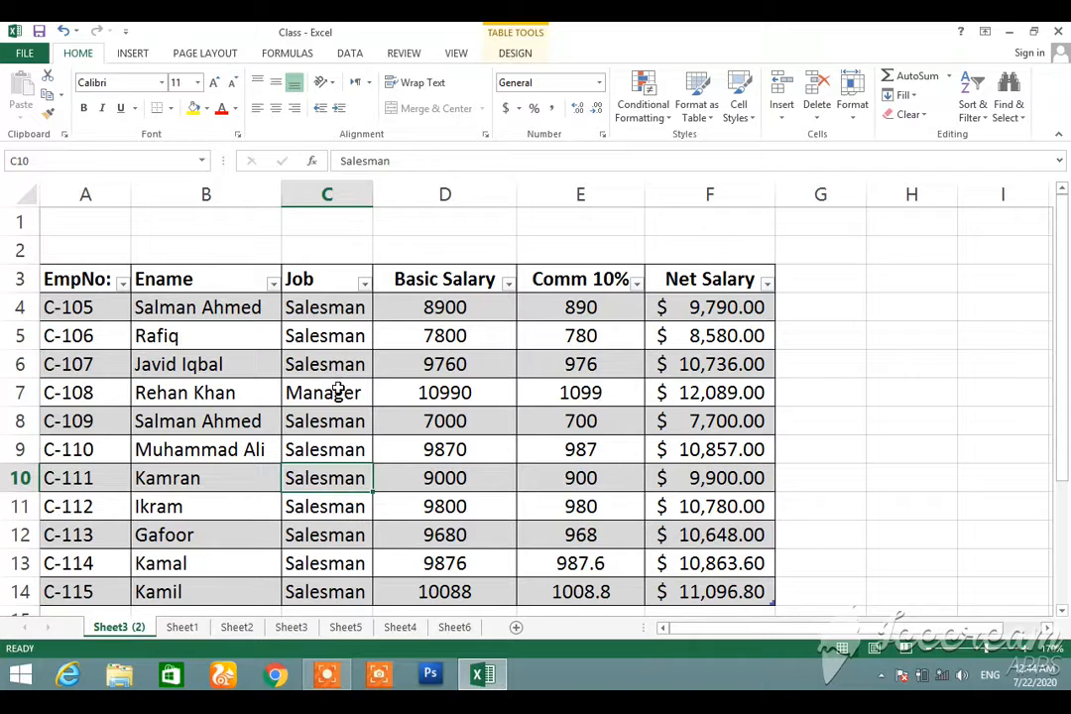
pyautogui.press('Return')
pyautogui.press('Return')
pyautogui.press('Return')
pyautogui.press('Return')
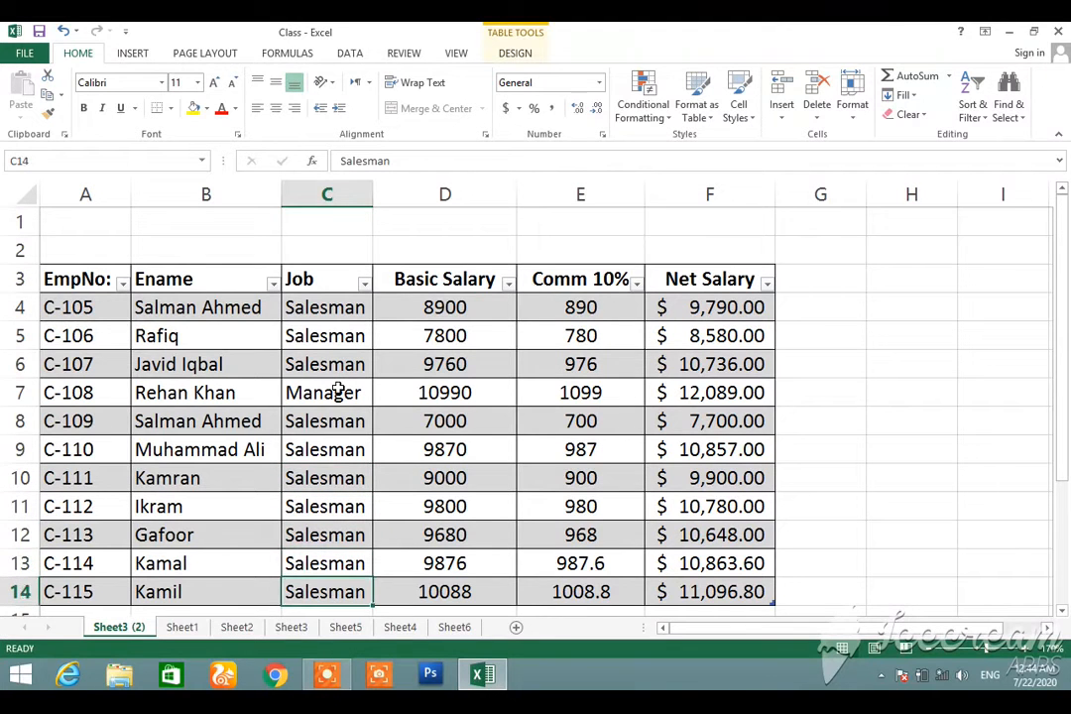
pyautogui.write('Manager')
pyautogui.press('Return')
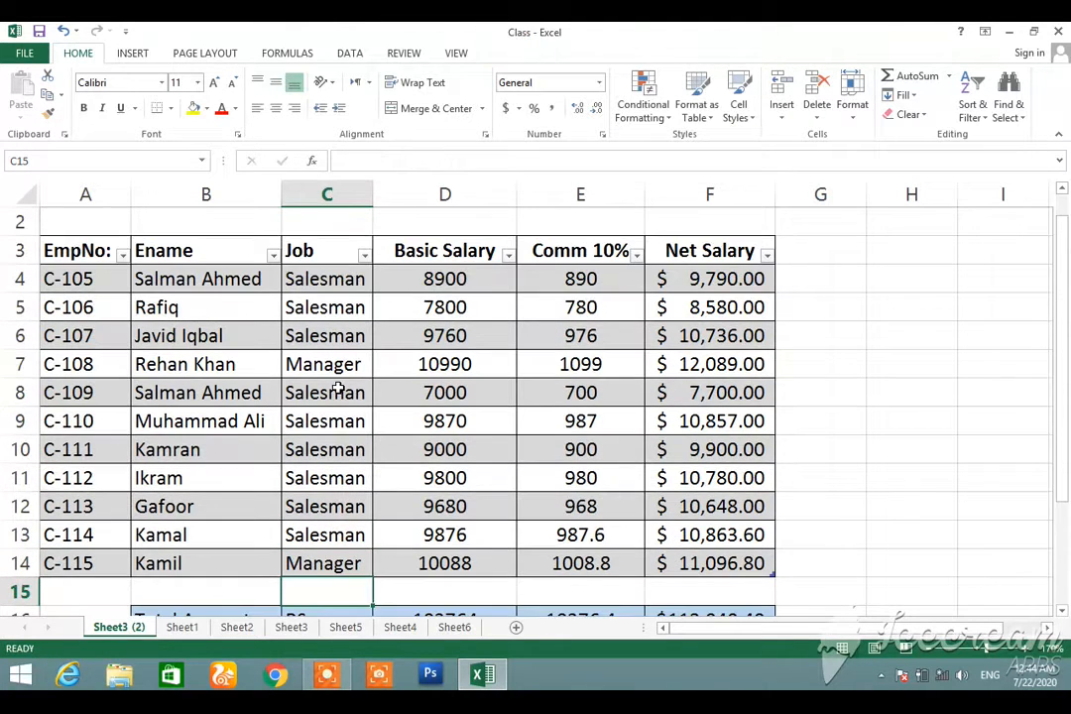
# Step: Change the Job entry in cell C5 to Peon
pyautogui.press('Up')
pyautogui.press('Up')
pyautogui.press('Up')
pyautogui.press('Up')
pyautogui.press('Up')
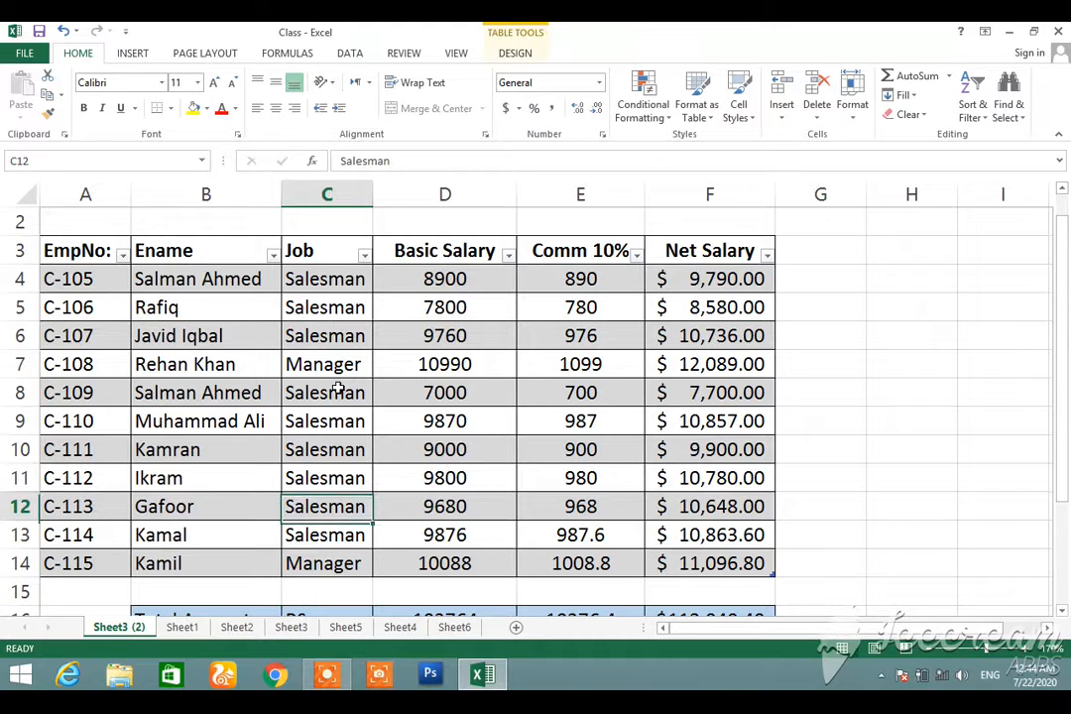
pyautogui.press('Up')
pyautogui.press('Up')
pyautogui.press('Up')
pyautogui.press('Up')
pyautogui.press('Up')
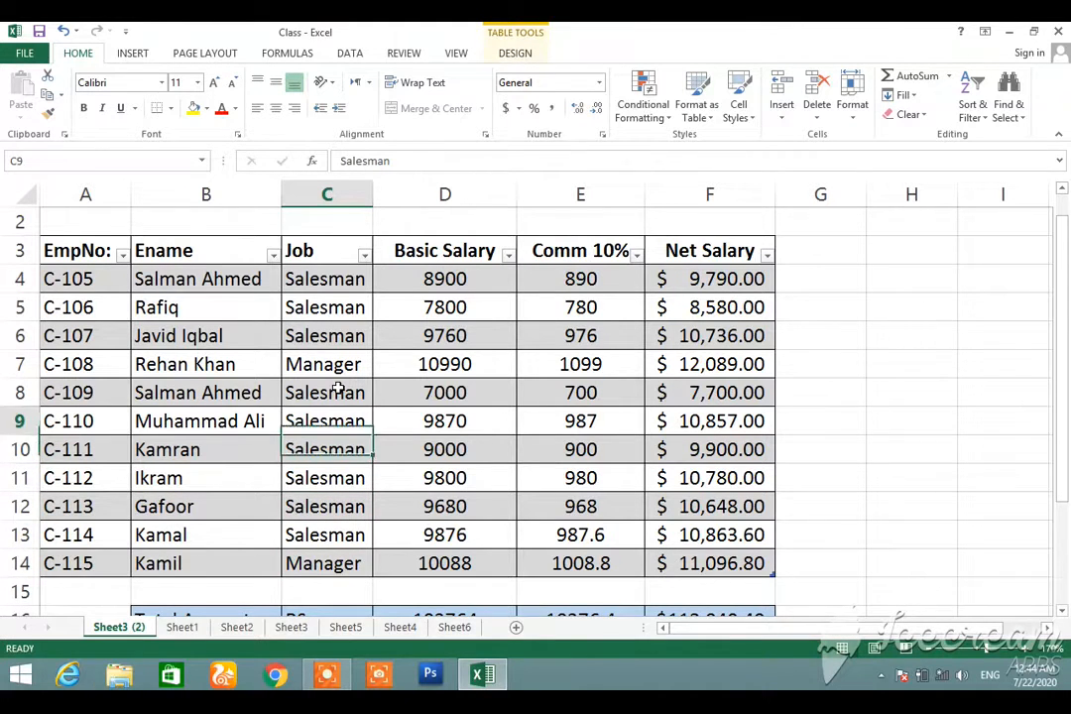
pyautogui.write('Peon')
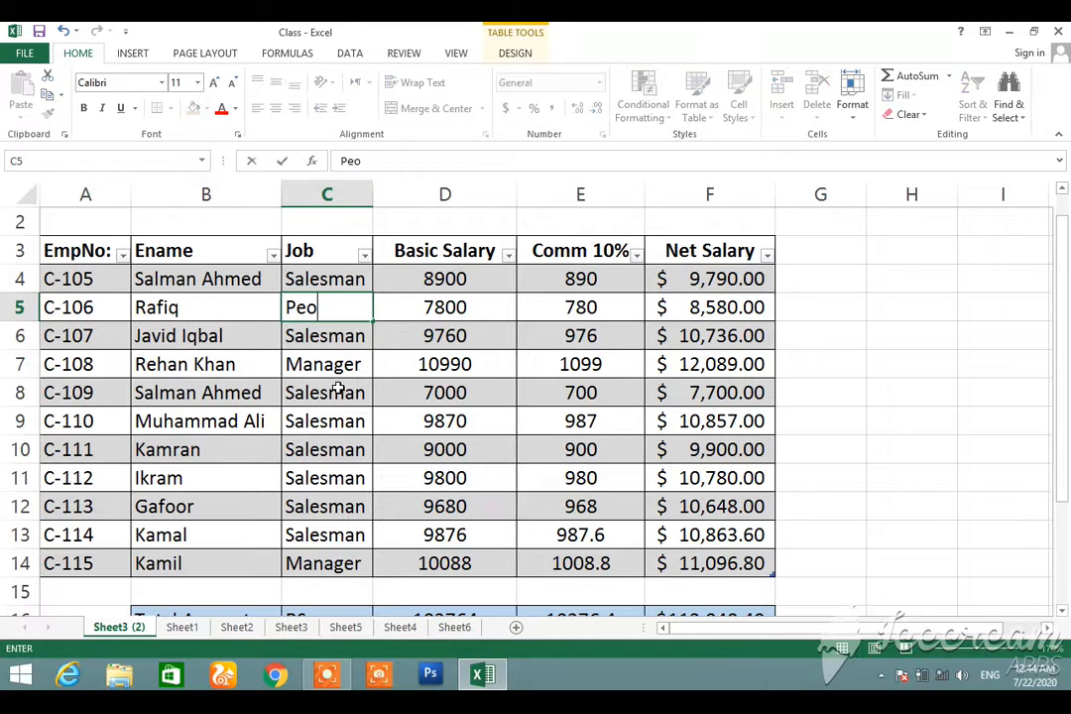
pyautogui.press('Return')
# Step: Change the Job entry in cell C11 to Operator
pyautogui.press('Down')
pyautogui.press('Down')
pyautogui.press('Down')
pyautogui.press('Down')
pyautogui.press('Down')
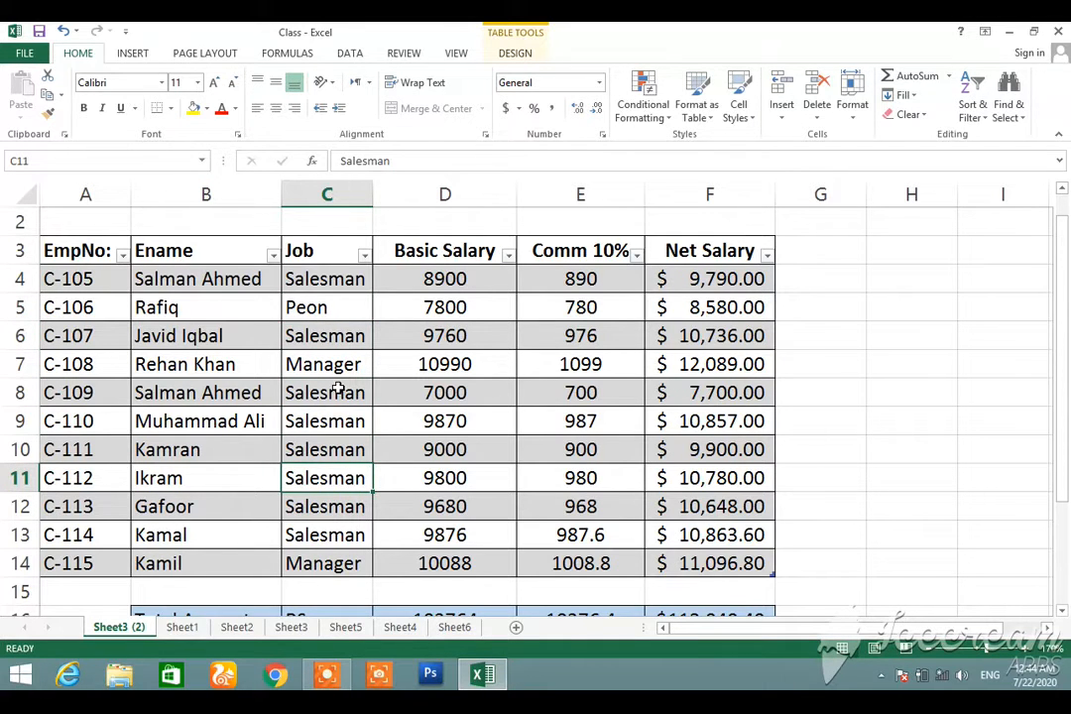
pyautogui.write('Programm')
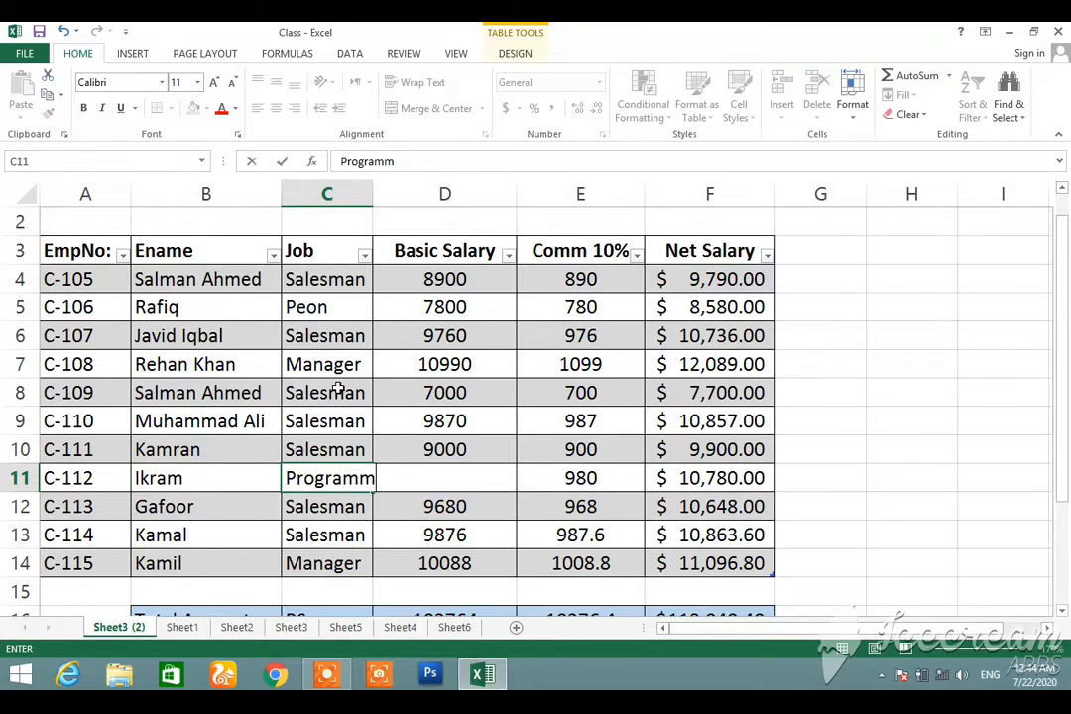
pyautogui.press('BackSpace')
pyautogui.press('BackSpace')
pyautogui.press('BackSpace')
pyautogui.press('BackSpace')
pyautogui.press('BackSpace')
pyautogui.press('BackSpace')
pyautogui.press('BackSpace')
pyautogui.press('BackSpace')
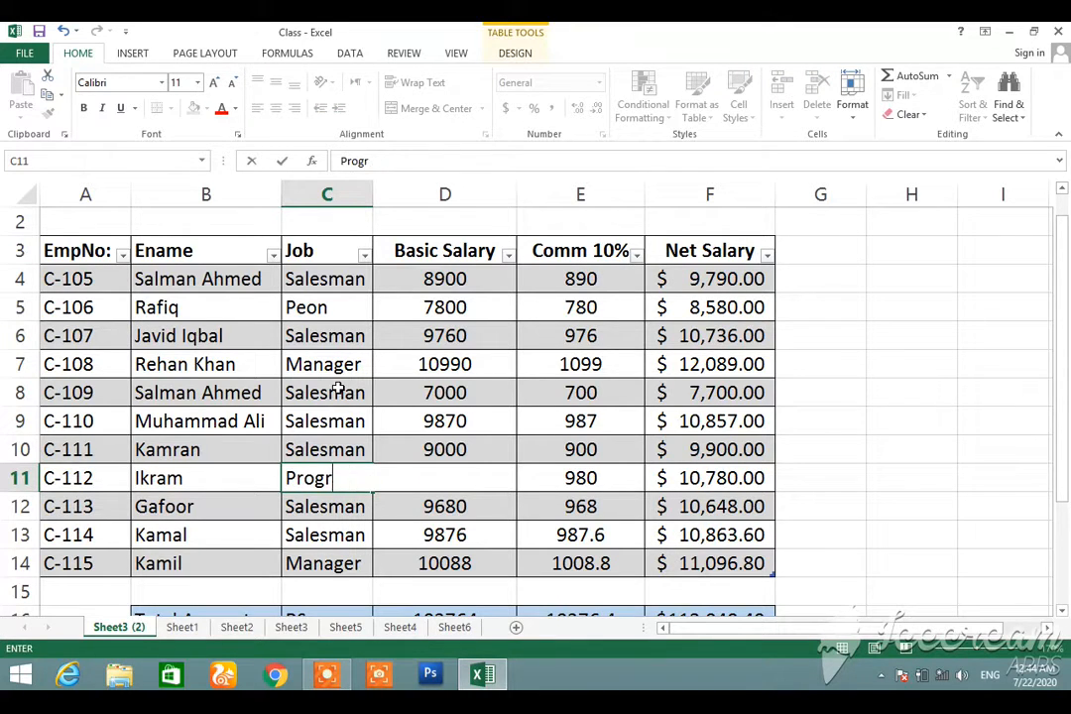
pyautogui.write('Op')
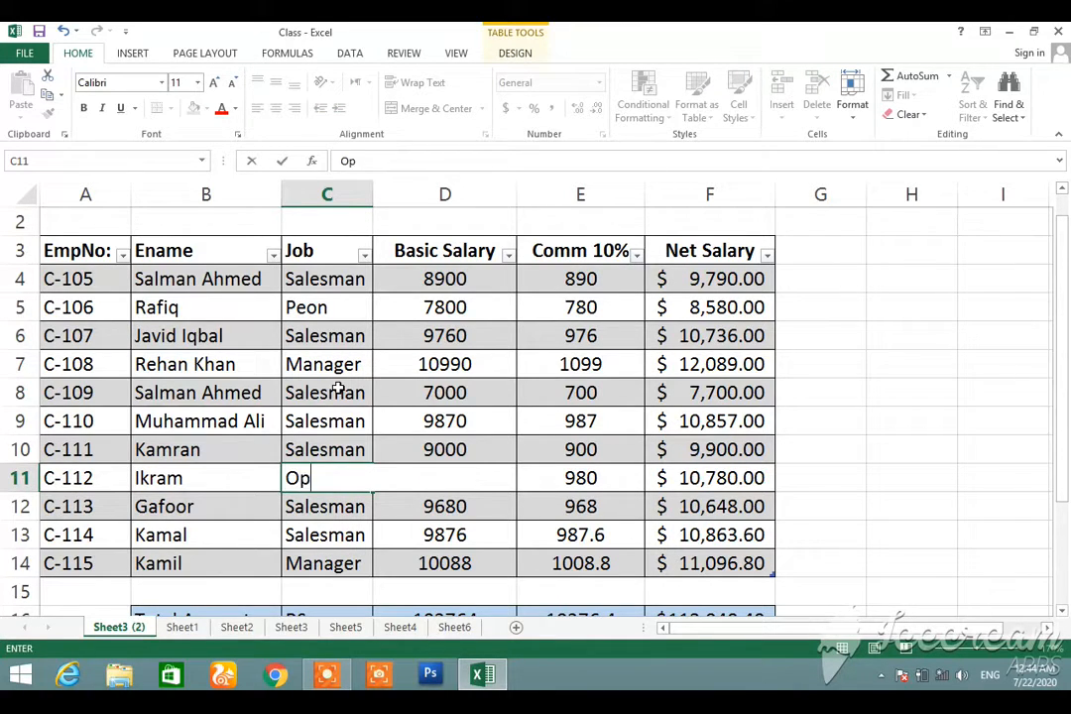
pyautogui.write('erator')
pyautogui.press('Return')
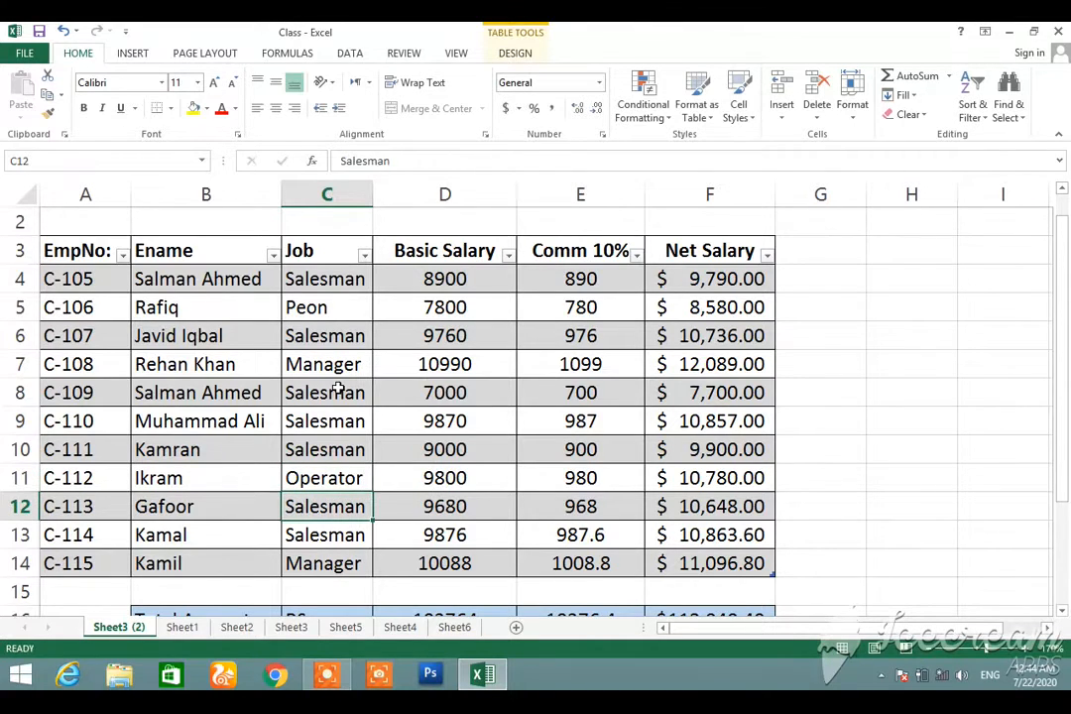
pyautogui.press('Down')
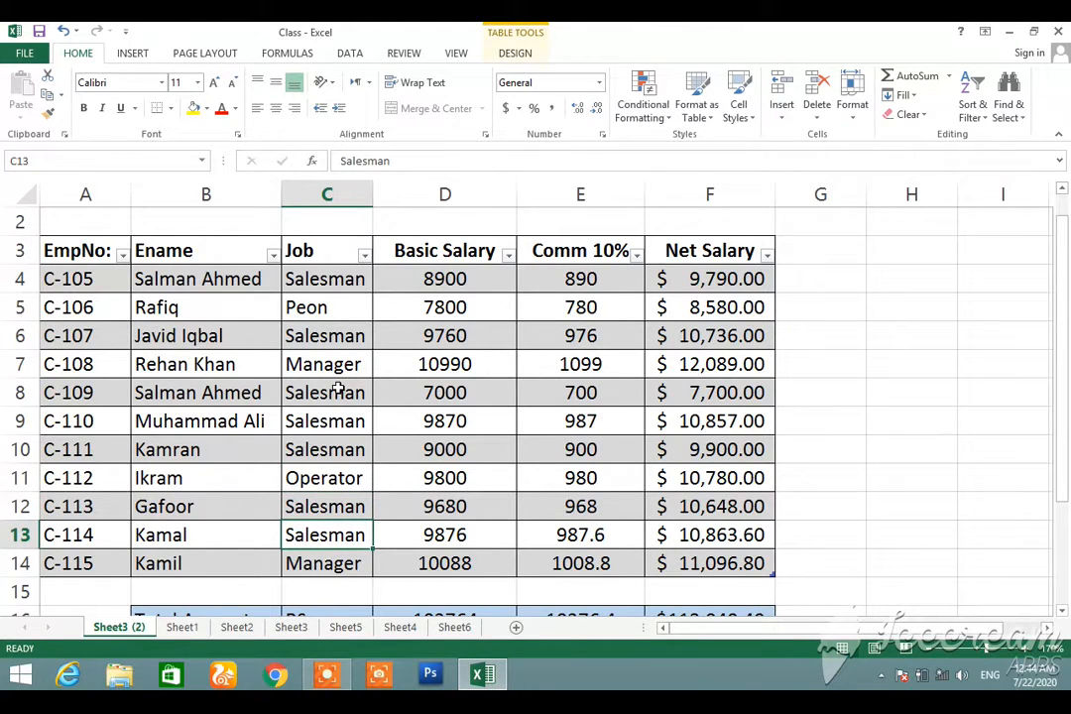
pyautogui.press('Right')
pyautogui.press('Right')
pyautogui.press('Right')
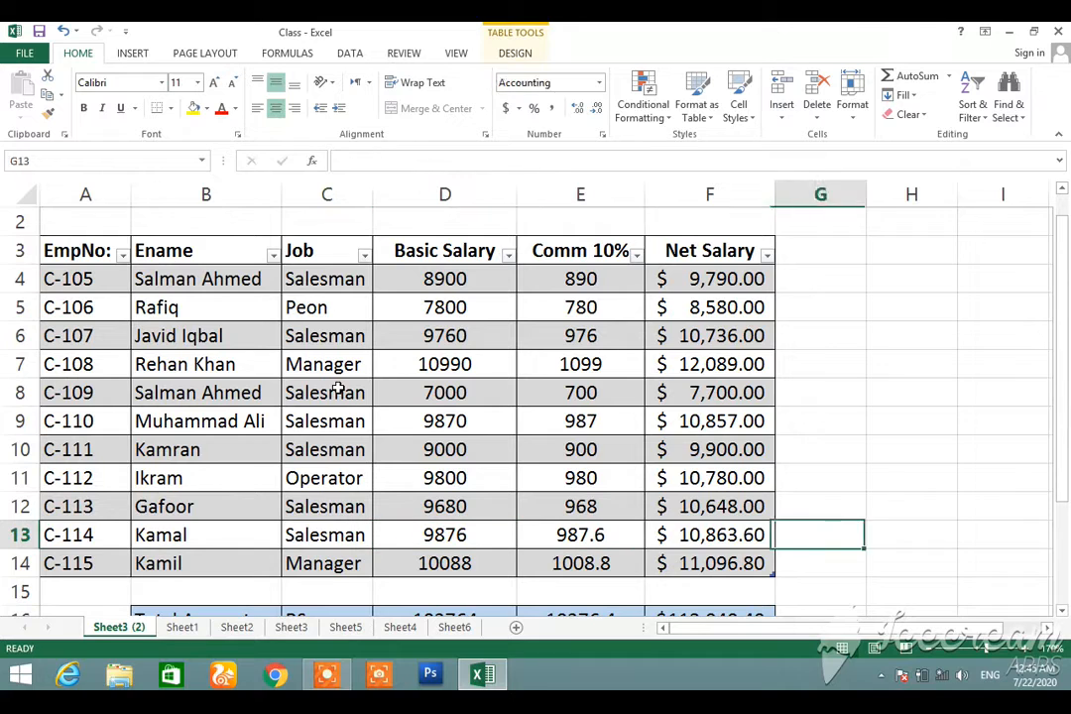
pyautogui.press('Right')
pyautogui.press('Right')
pyautogui.press('Up')
pyautogui.press('Up')
pyautogui.press('Up')
pyautogui.press('Up')
pyautogui.press('Up')
pyautogui.press('Up')
pyautogui.press('Up')
pyautogui.press('Up')
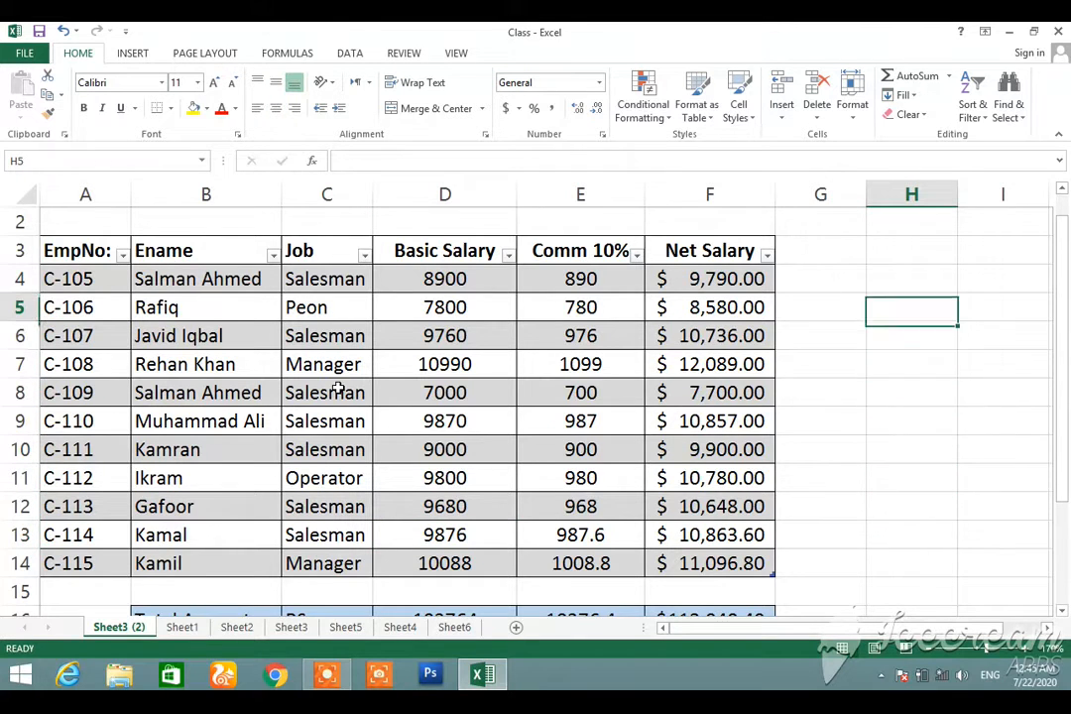
pyautogui.press('Left')
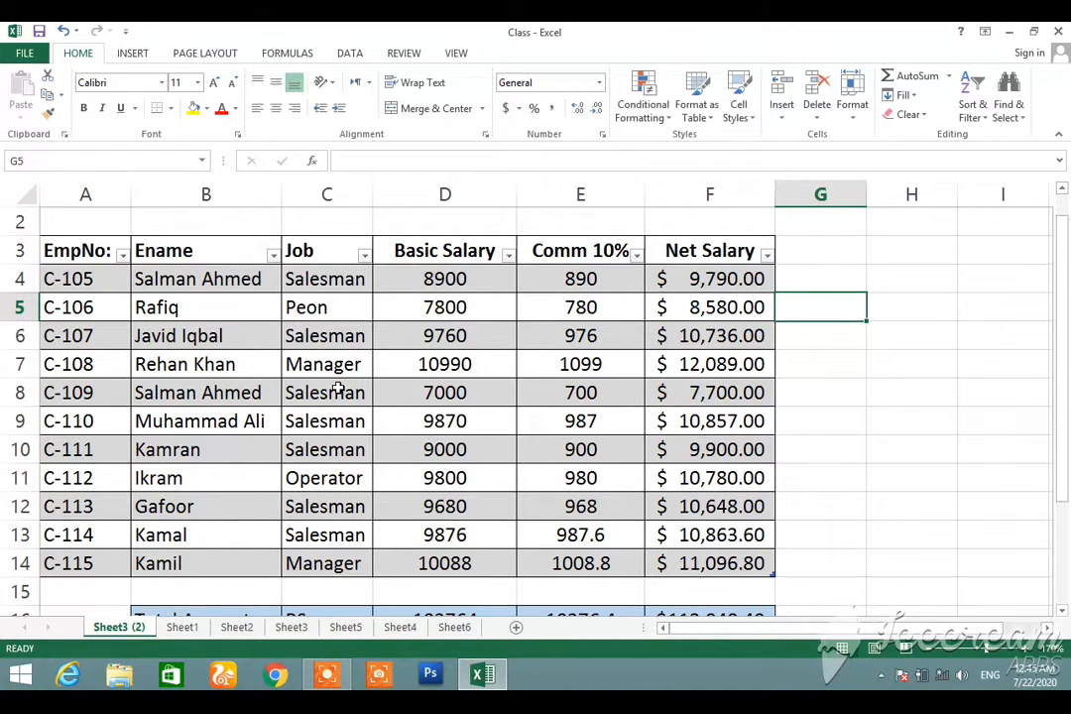
# Step: Examine the Total Amounts row below the salary table and the SUM formulas written beneath it
pyautogui.press('Down')
pyautogui.press('Down')
pyautogui.press('Down')
pyautogui.press('Down')
pyautogui.press('Down')
pyautogui.press('Down')
pyautogui.press('Down')
pyautogui.press('Down')
pyautogui.press('Down')
pyautogui.press('Down')
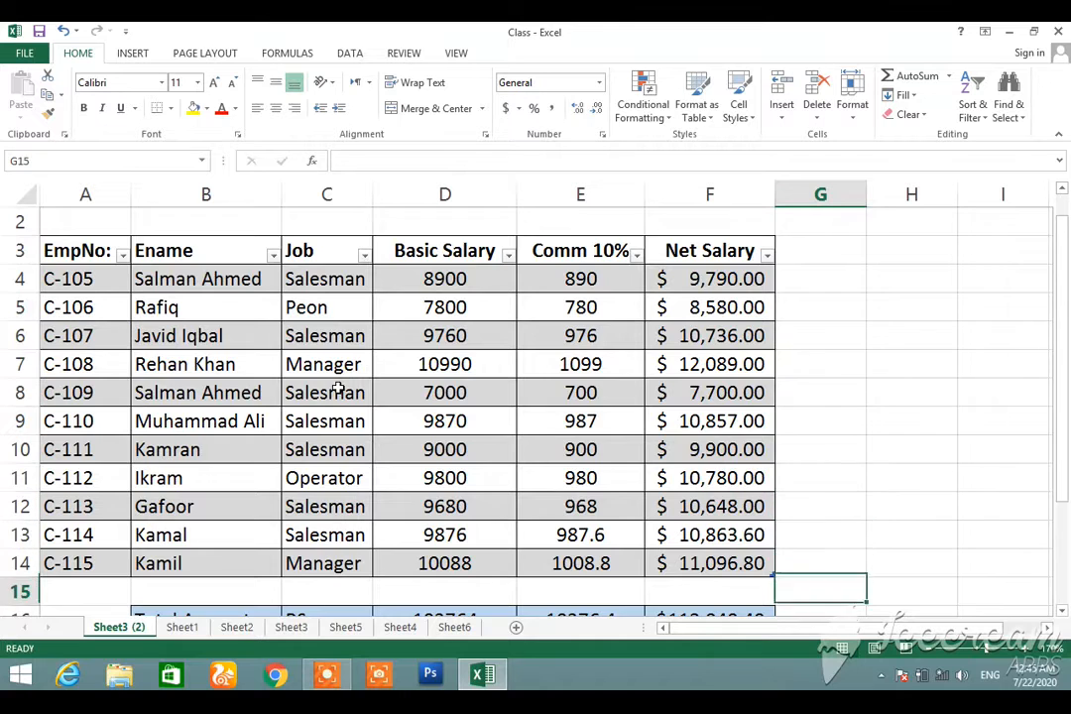
pyautogui.press('Down')
pyautogui.press('Down')
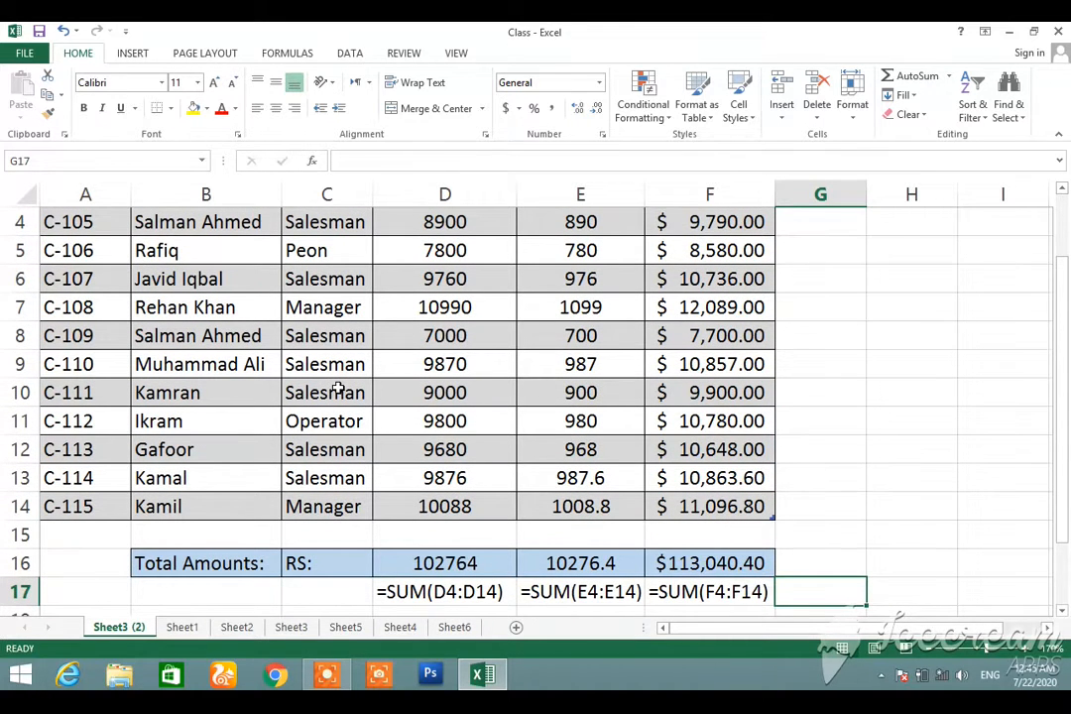
pyautogui.press('Left')
pyautogui.press('Up')
pyautogui.press('Left')
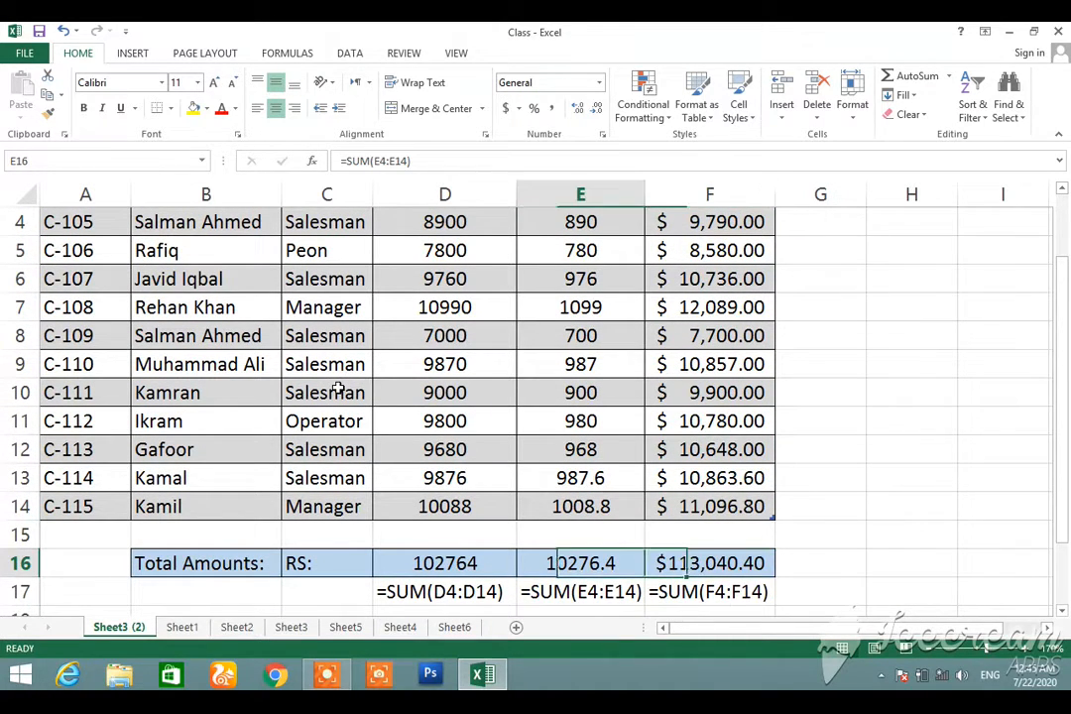
pyautogui.press('Left')
pyautogui.press('Left')
pyautogui.press('Down')
pyautogui.press('Right')
pyautogui.press('Right')
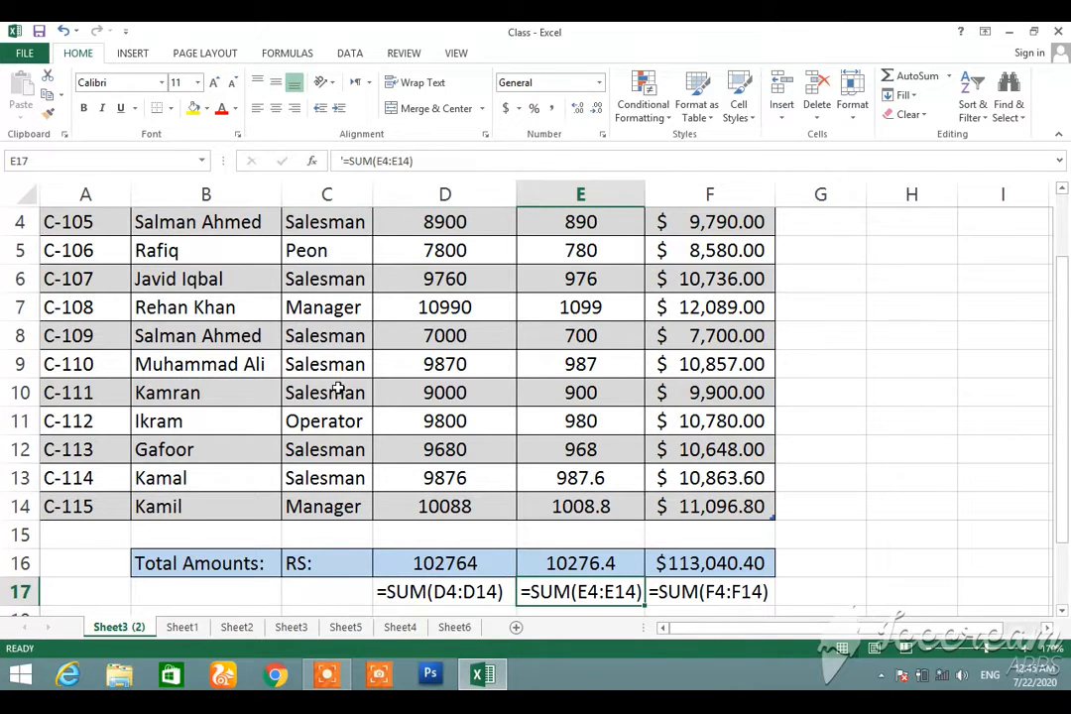
pyautogui.press('Up')
pyautogui.press('Up')
pyautogui.press('Up')
pyautogui.press('Up')
pyautogui.press('Up')
pyautogui.press('Up')
pyautogui.press('Up')
pyautogui.press('Up')
pyautogui.press('Up')
pyautogui.press('Up')
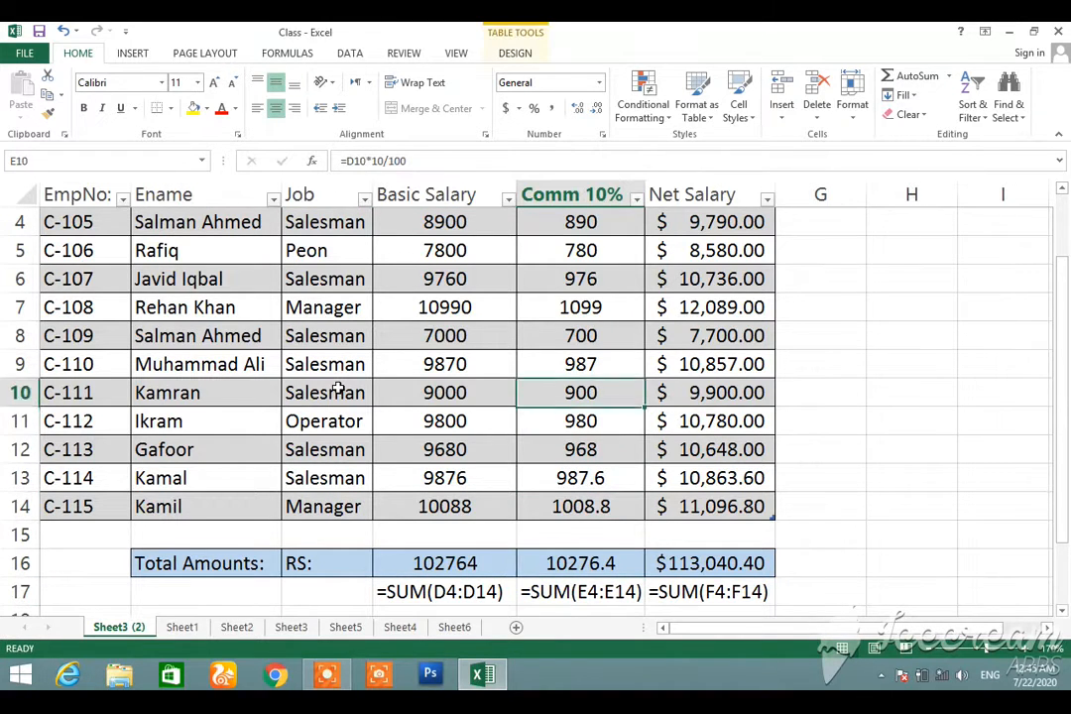
pyautogui.press('Up')
pyautogui.press('Up')
pyautogui.press('Up')
pyautogui.press('Up')
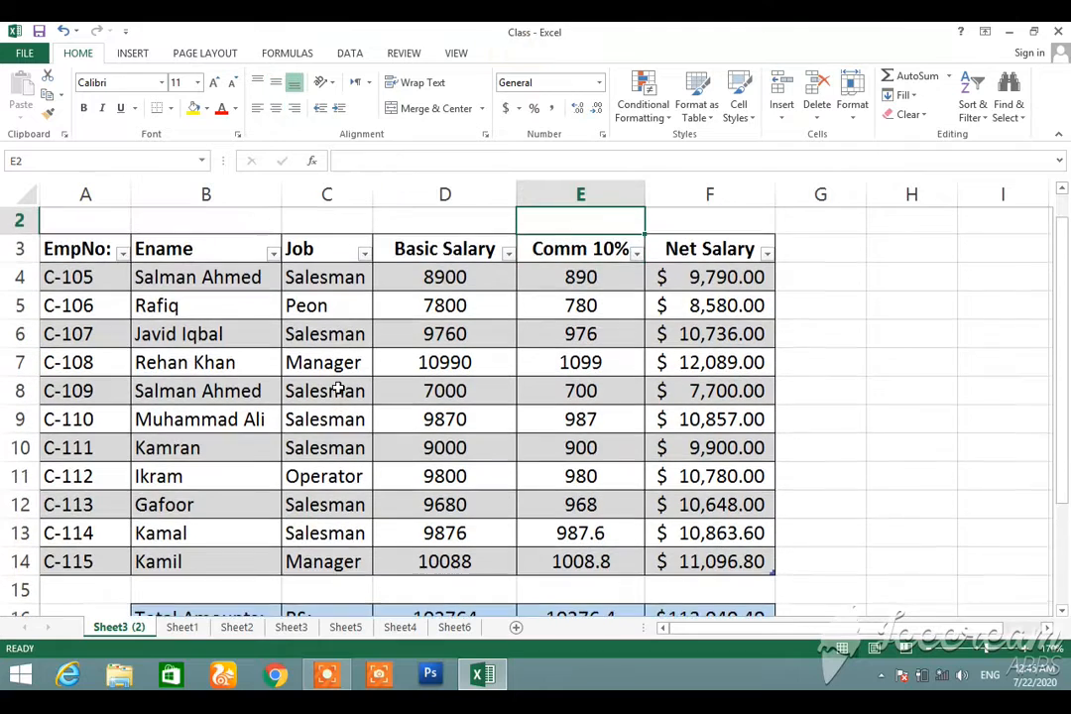
pyautogui.press('Down')
pyautogui.press('Down')
pyautogui.press('Down')
pyautogui.press('Down')
pyautogui.press('Down')
pyautogui.press('Down')
pyautogui.press('Down')
pyautogui.press('Down')
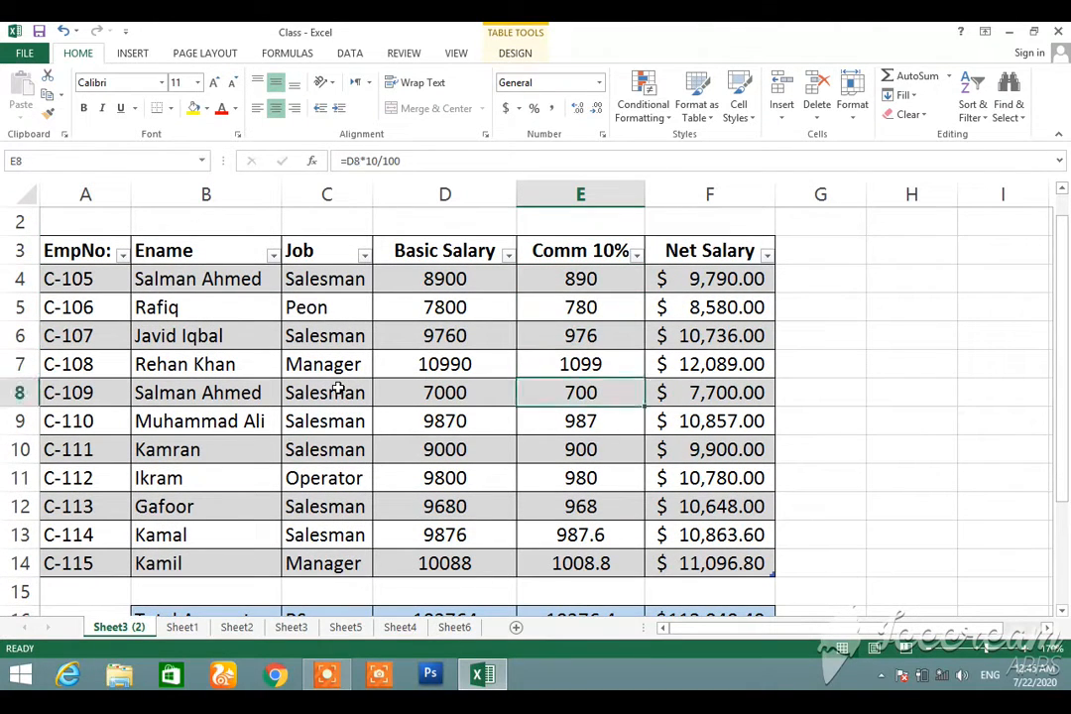
pyautogui.press('Down')
pyautogui.press('Down')
# Step: Enter the label "Total Paid Salaries:" in cell G4, beside the first employee's net salary
pyautogui.press('Right')
pyautogui.press('Right')
pyautogui.press('Up')
pyautogui.press('Up')
pyautogui.press('Up')
pyautogui.press('Up')
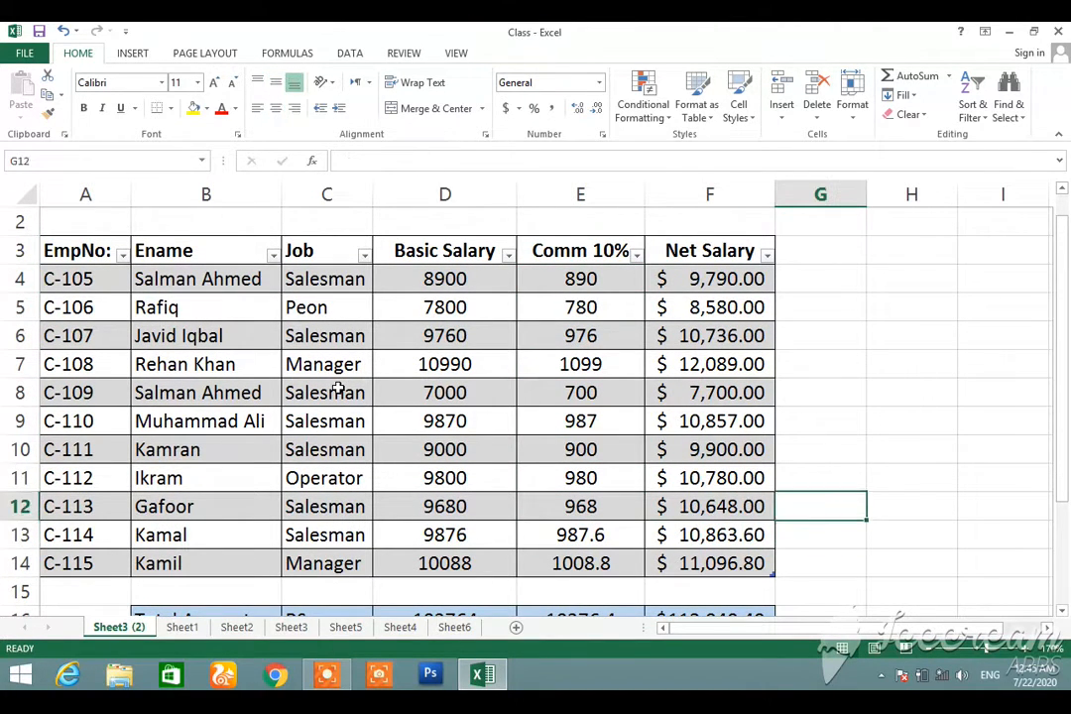
pyautogui.press('Up')
pyautogui.press('Up')
pyautogui.press('Up')
pyautogui.press('Up')
pyautogui.press('Up')
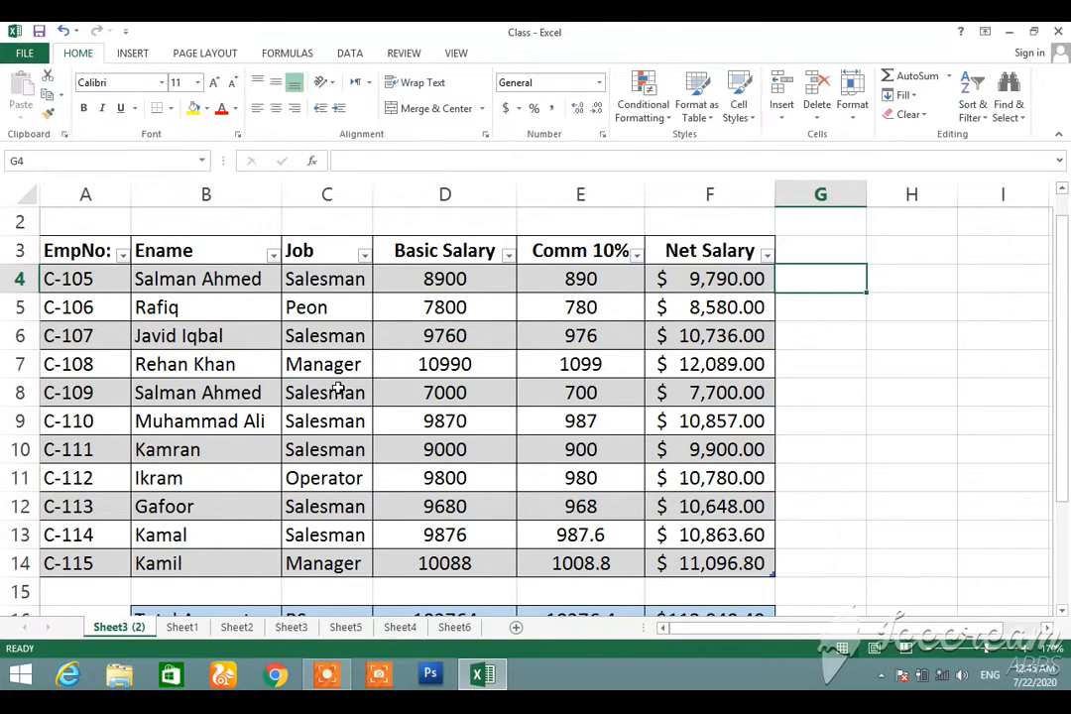
pyautogui.write('Paint')
pyautogui.press('BackSpace')
pyautogui.press('BackSpace')
pyautogui.press('BackSpace')
pyautogui.press('BackSpace')
pyautogui.press('BackSpace')
pyautogui.write('Tot')
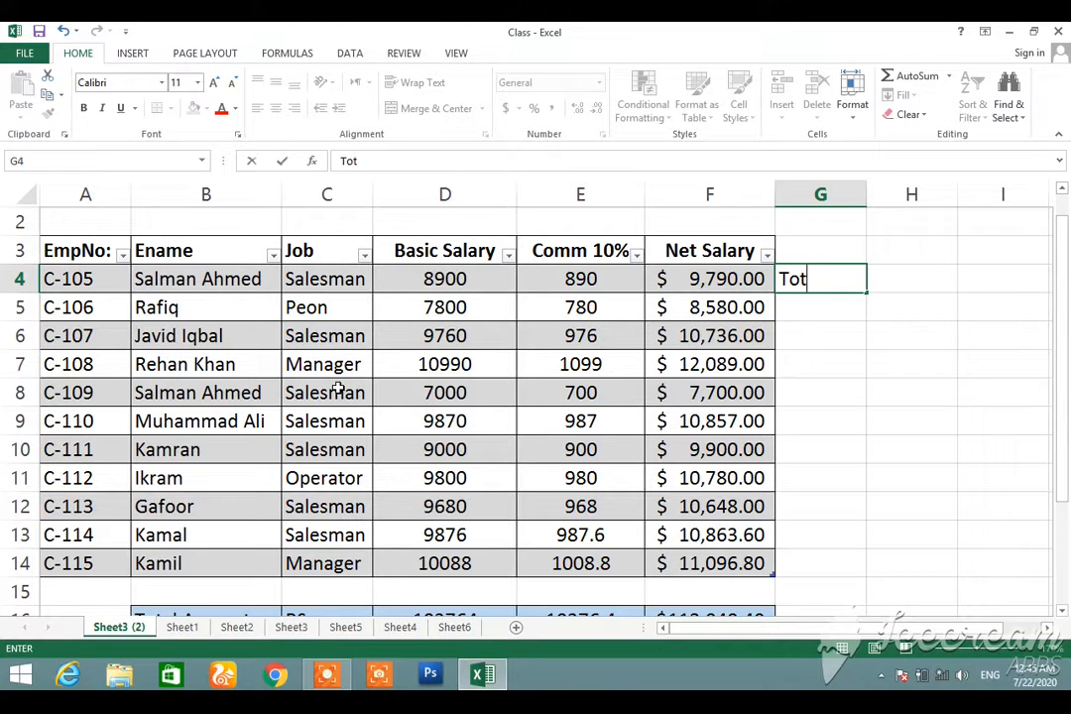
pyautogui.write('al Paid')
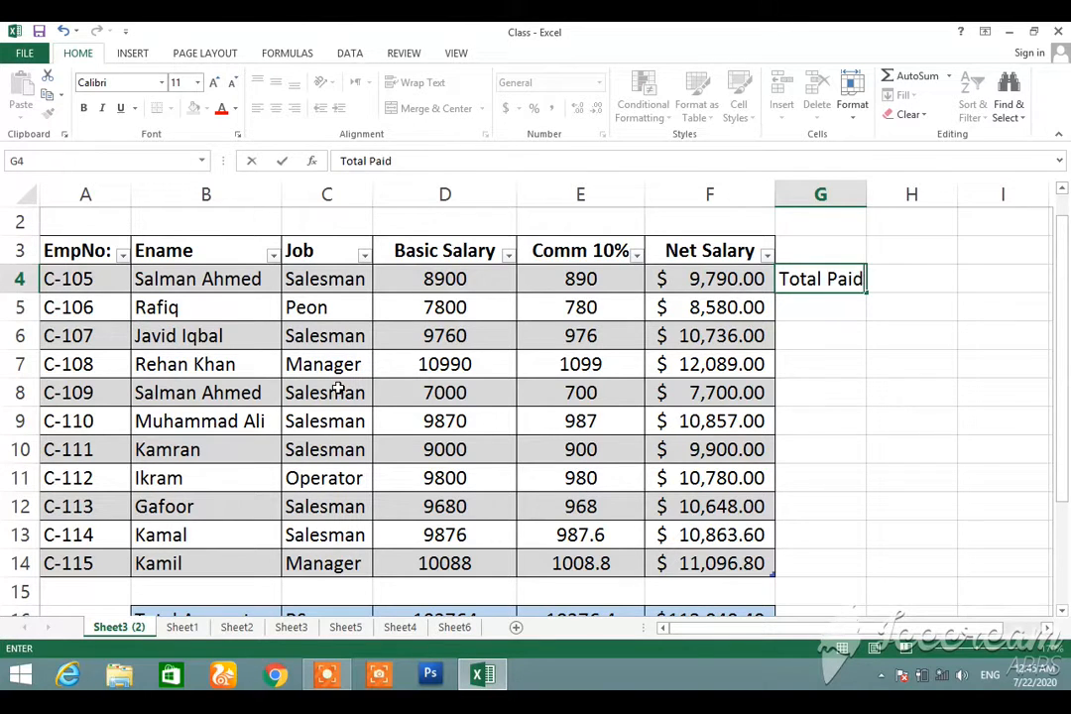
pyautogui.write(' Salry')
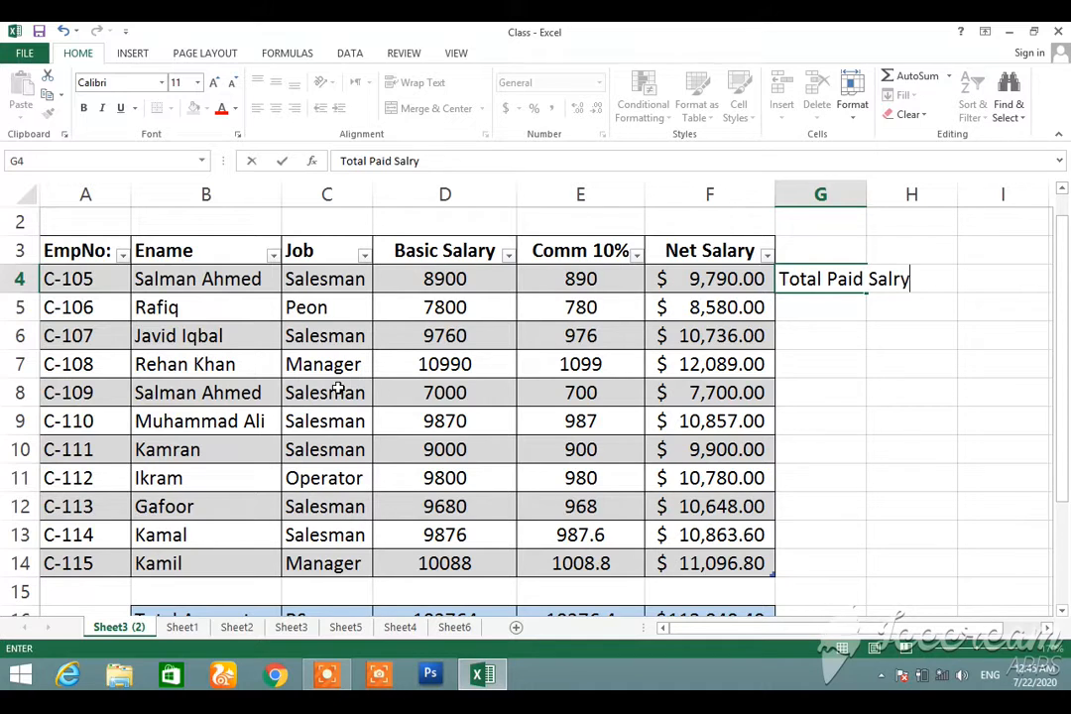
pyautogui.press('BackSpace')
pyautogui.write('ary')
pyautogui.press('BackSpace')
pyautogui.write('ies')
pyautogui.press('BackSpace')
pyautogui.write('s')
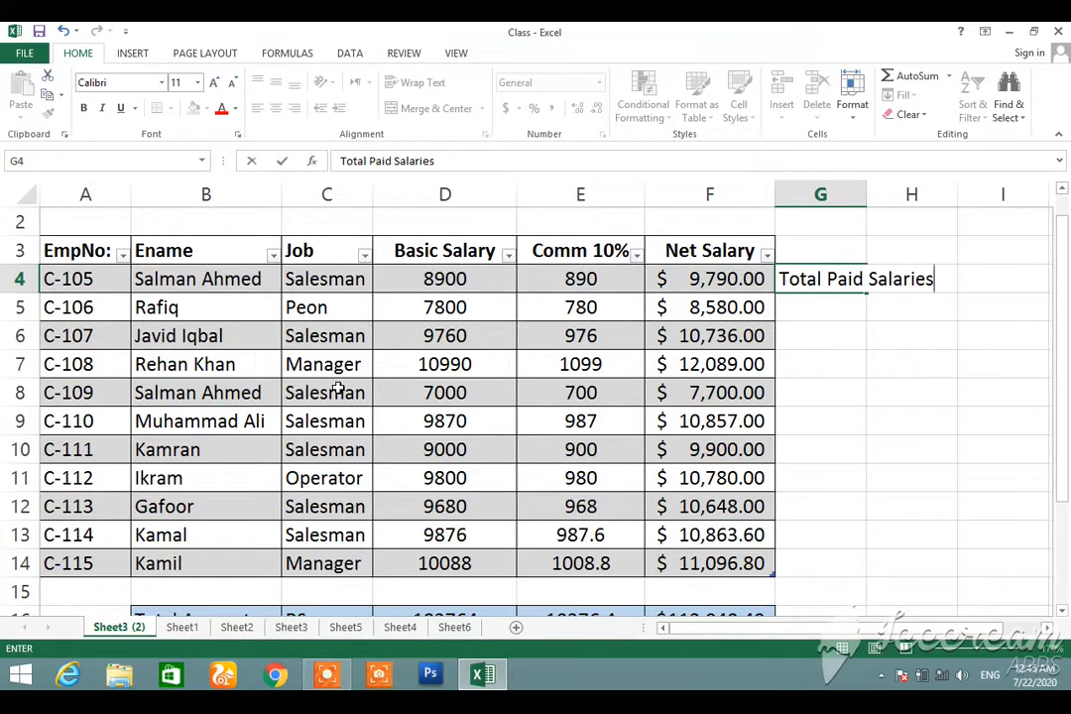
pyautogui.write(':')
pyautogui.press('Return')
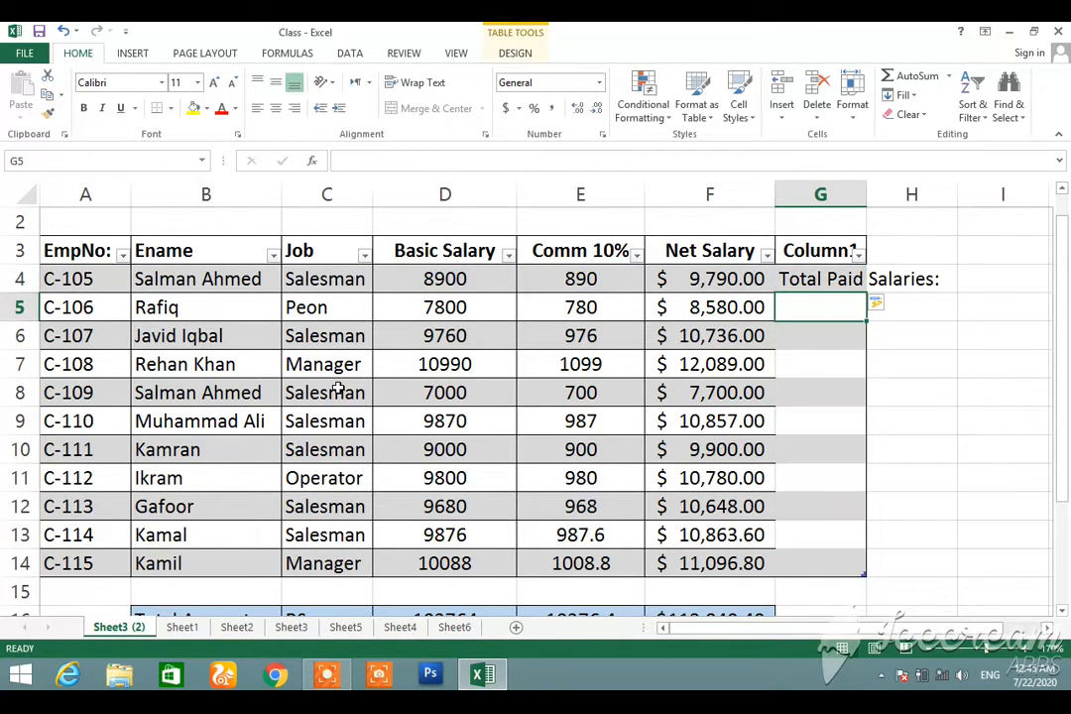
# Step: Start a SUM formula in cell I4, on the row of the Total Paid Salaries label
pyautogui.press('Up')
pyautogui.press('Right')
pyautogui.press('Right')
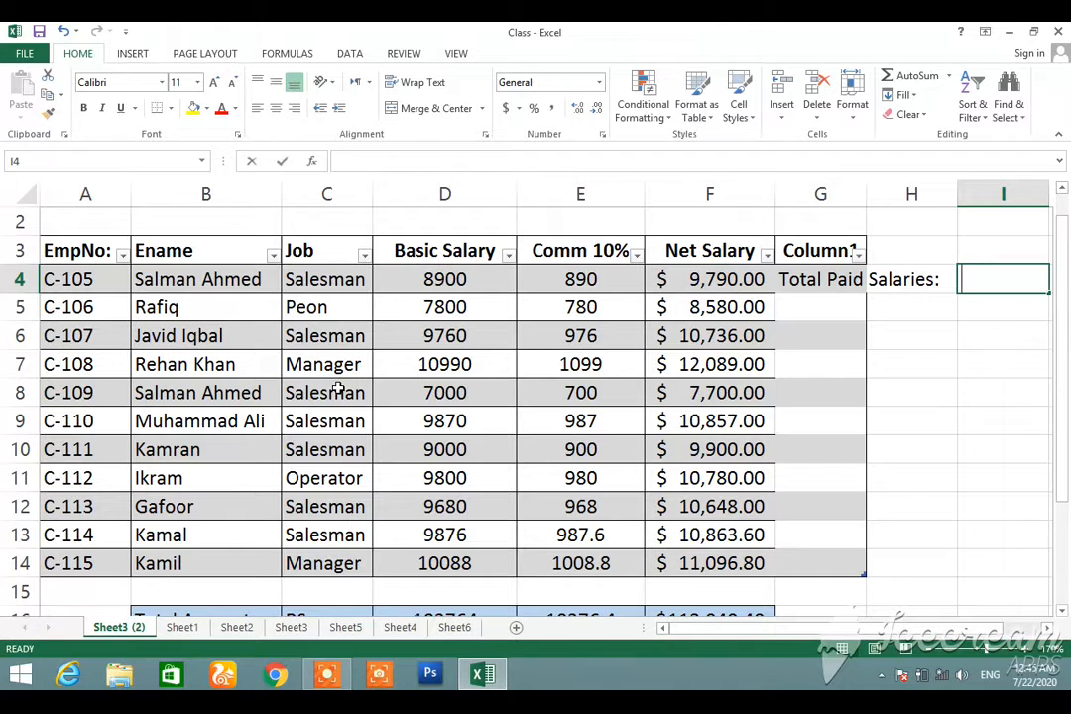
pyautogui.write('=sum')
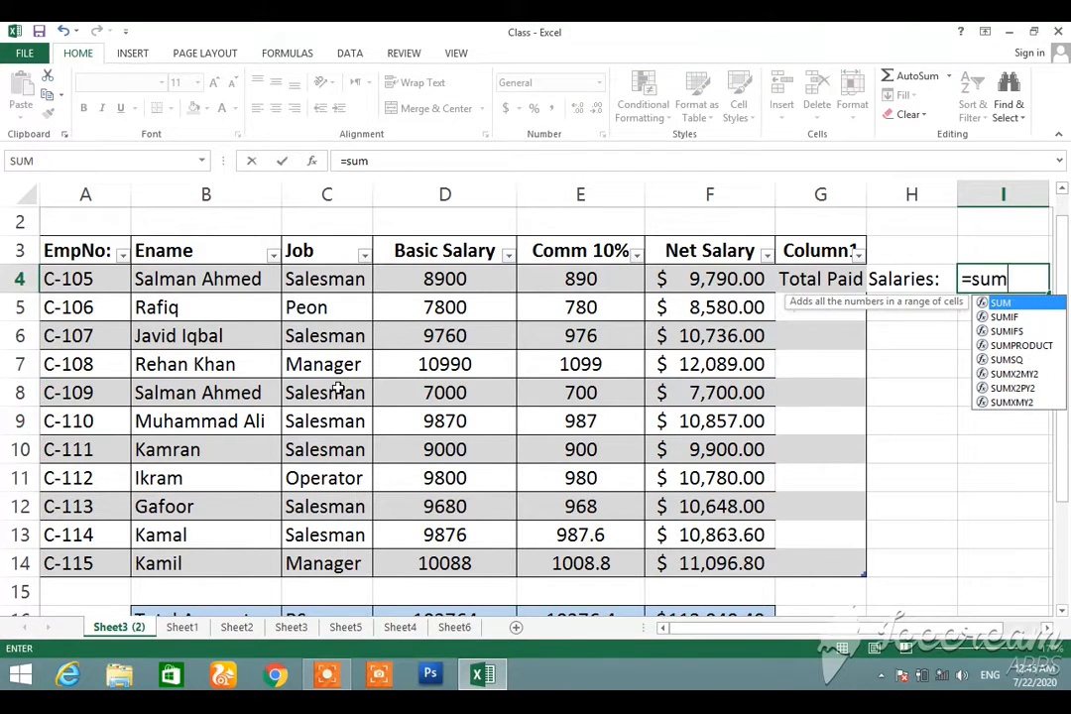
pyautogui.write('(')
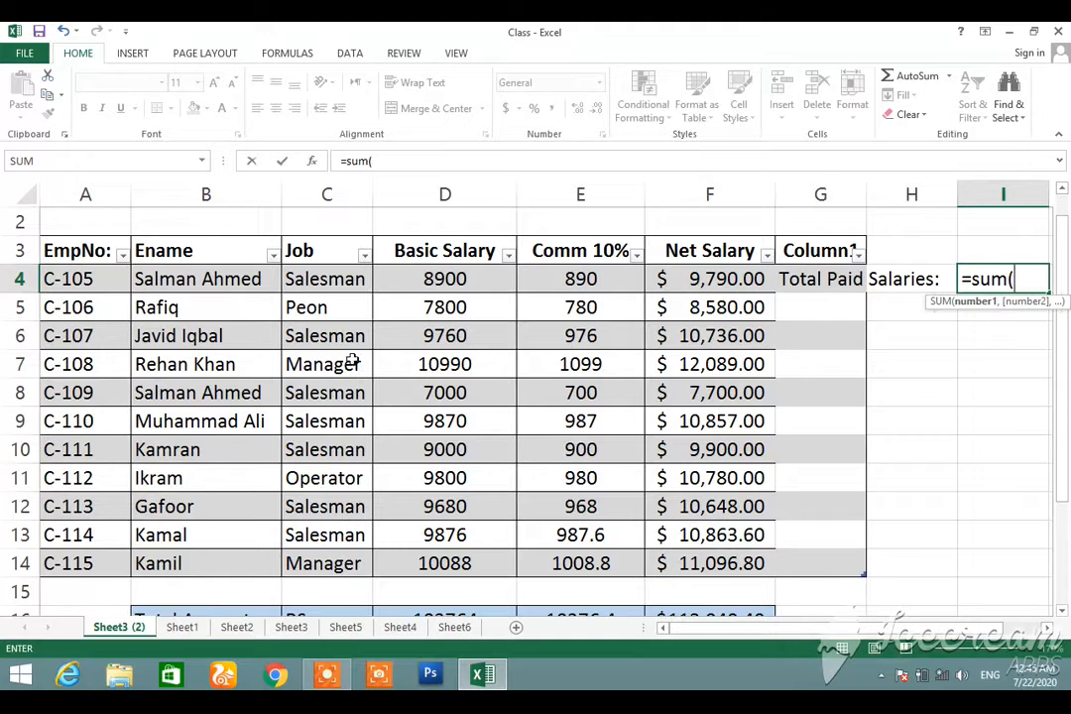
pyautogui.click(756, 279)
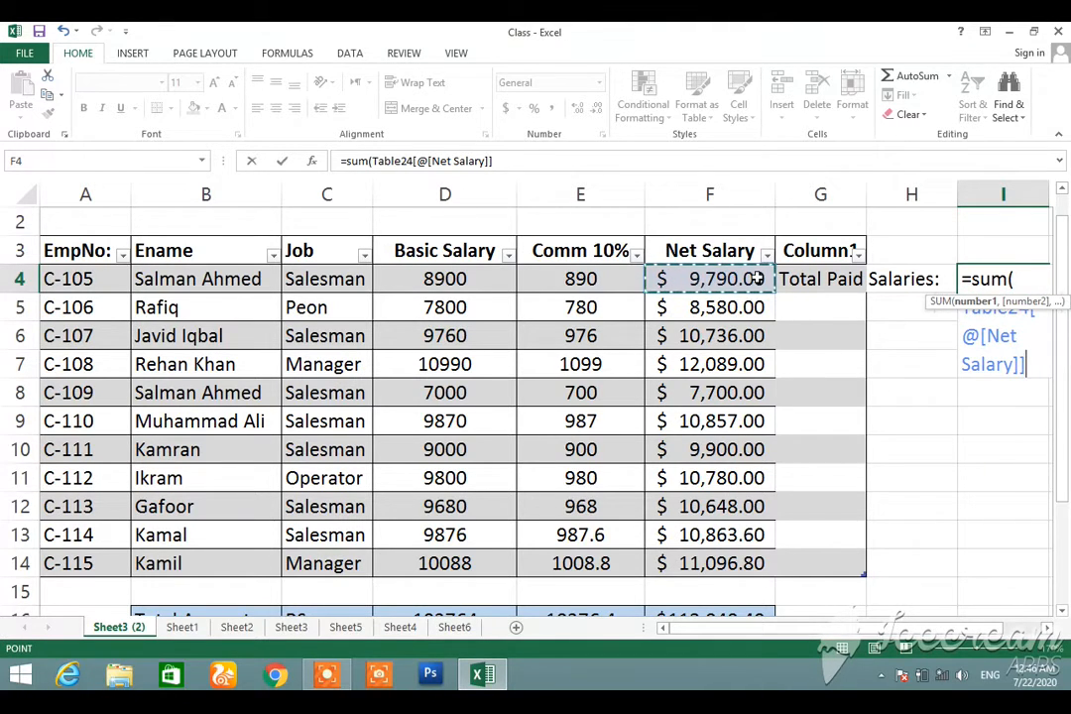
pyautogui.press('BackSpace')
pyautogui.press('BackSpace')
pyautogui.press('BackSpace')
pyautogui.press('BackSpace')
pyautogui.press('BackSpace')
pyautogui.press('BackSpace')
pyautogui.press('BackSpace')
pyautogui.press('BackSpace')
pyautogui.press('BackSpace')
pyautogui.press('BackSpace')
pyautogui.press('BackSpace')
pyautogui.press('BackSpace')
pyautogui.press('BackSpace')
pyautogui.press('BackSpace')
pyautogui.press('BackSpace')
pyautogui.press('BackSpace')
pyautogui.press('BackSpace')
pyautogui.press('BackSpace')
pyautogui.press('BackSpace')
pyautogui.press('BackSpace')
pyautogui.press('BackSpace')
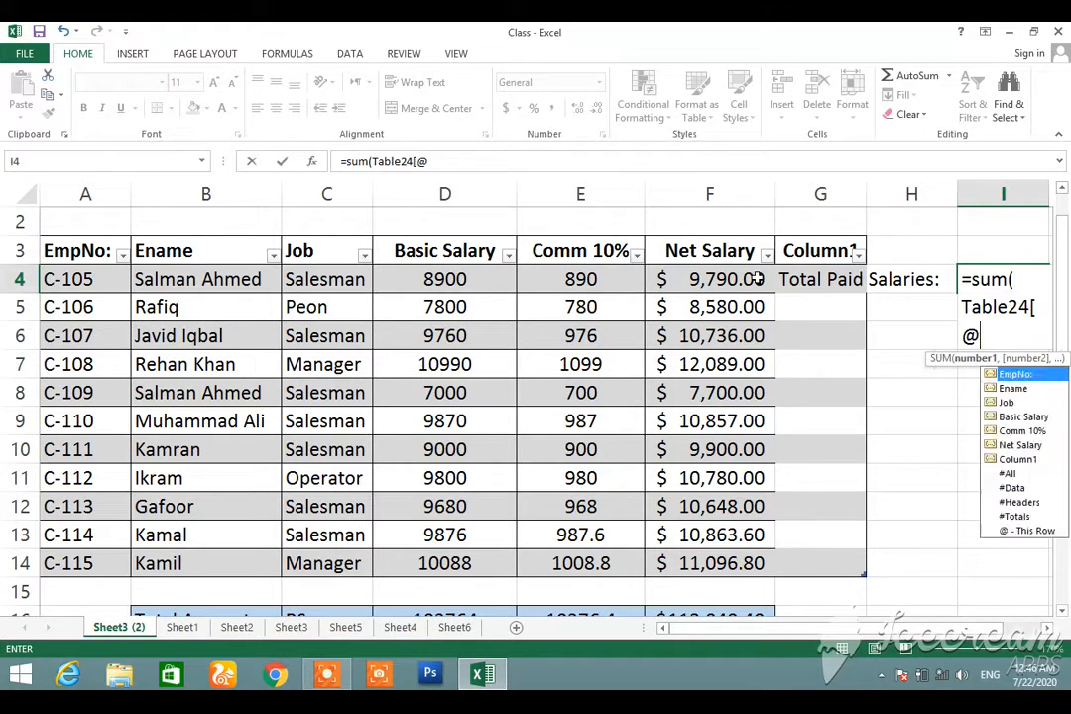
pyautogui.press('BackSpace')
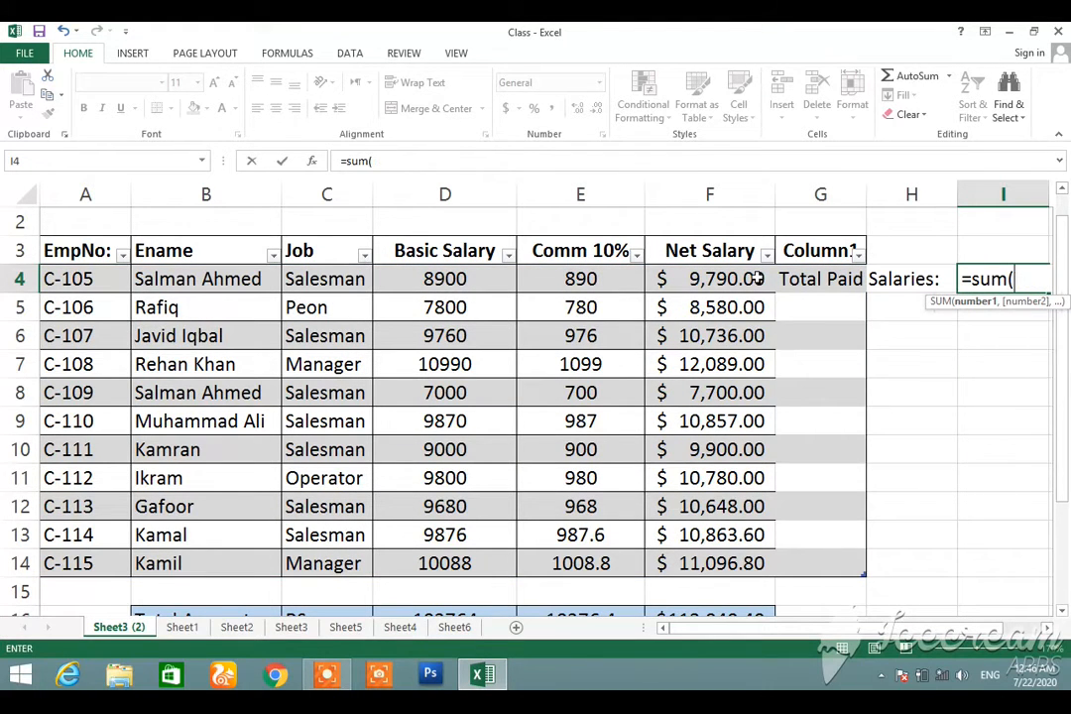
# Step: Complete the SUM formula in I4 with the Net Salary range F4:F14
pyautogui.write('f4:')
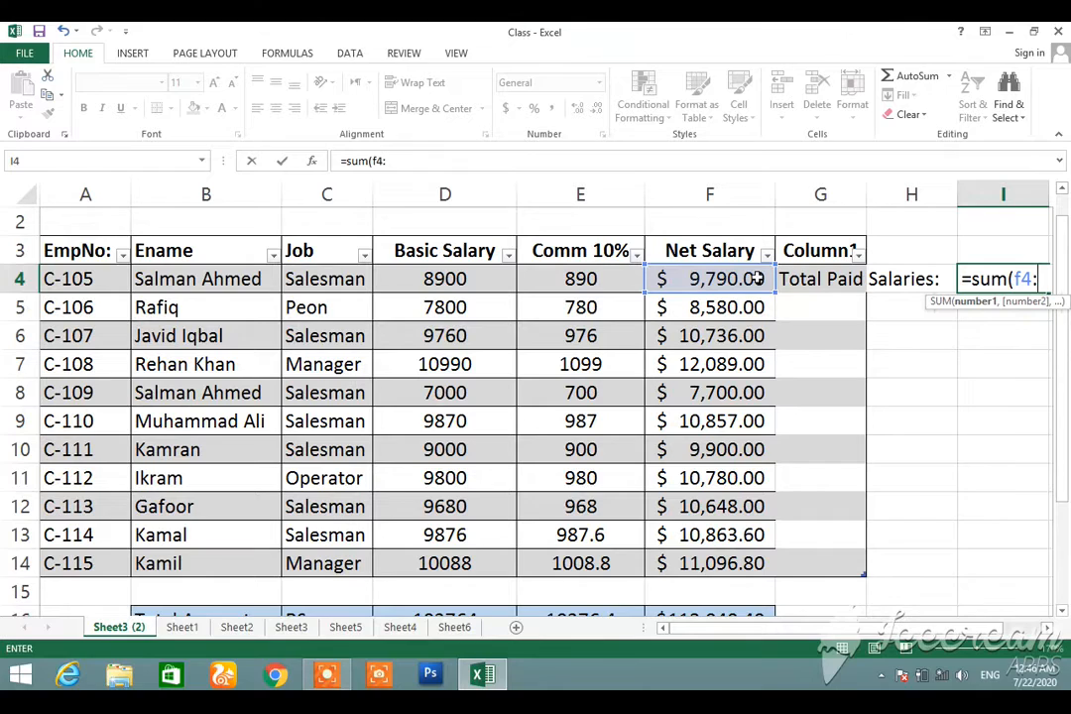
pyautogui.write('f14')
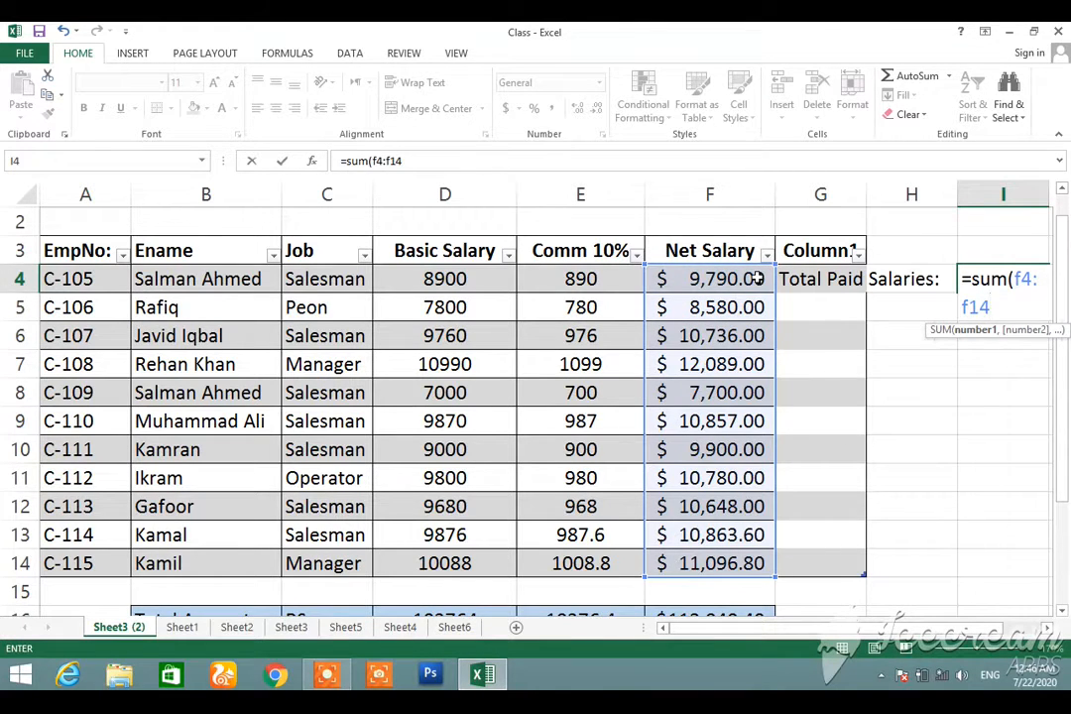
pyautogui.write(')')
pyautogui.press('Return')
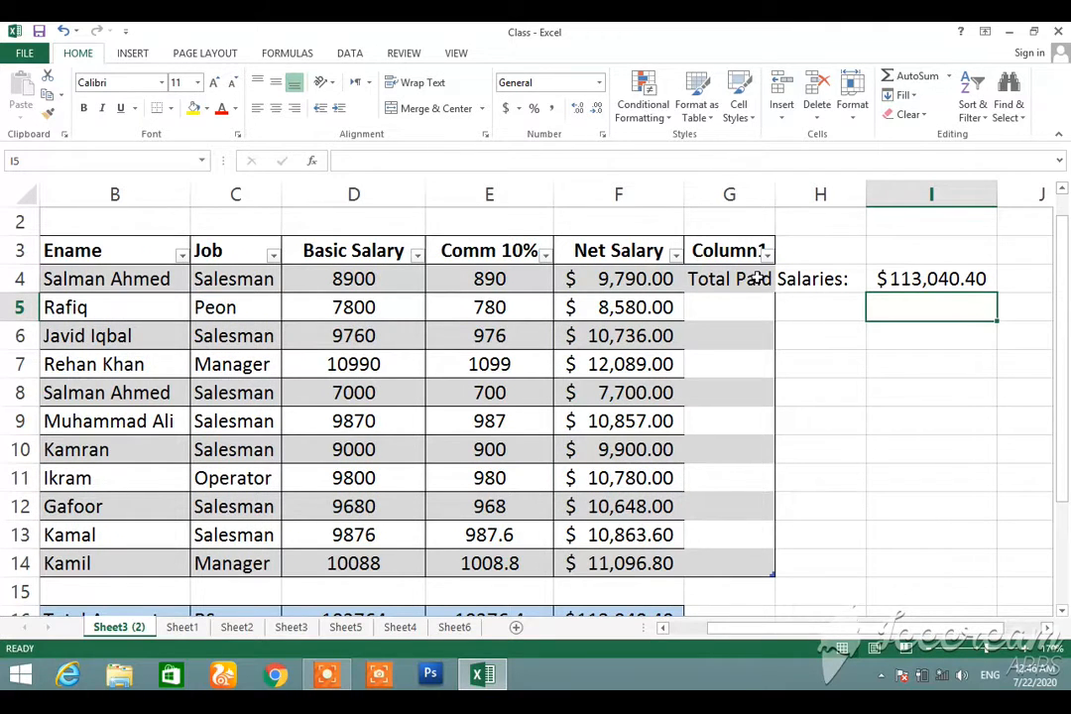
# Step: Enter the label "Managers Salaries:" in cell G5, under the Total Paid Salaries label
pyautogui.press('Up')
pyautogui.press('Down')
pyautogui.press('Left')
pyautogui.press('Left')
pyautogui.write('M')
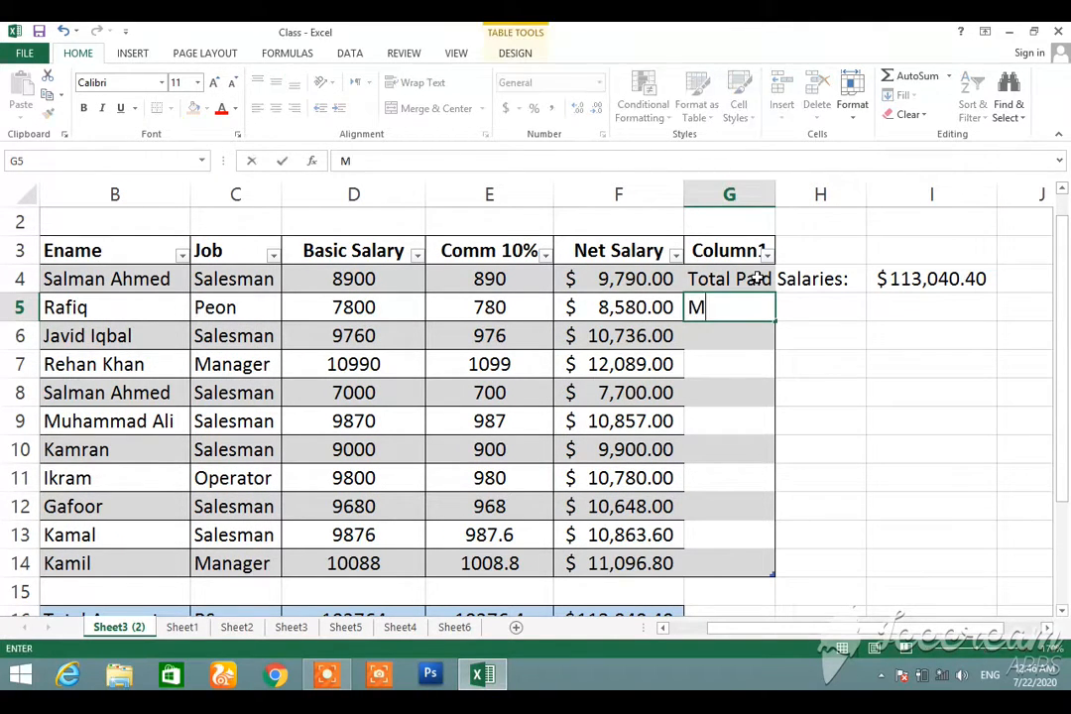
pyautogui.write('anager ')
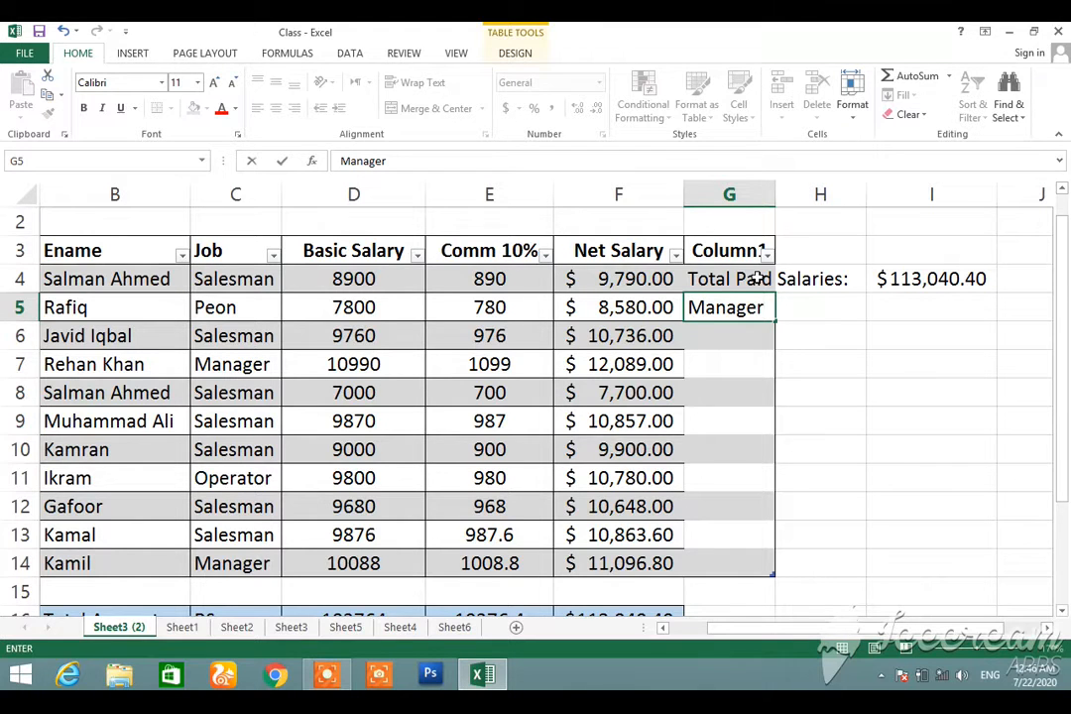
pyautogui.write('s')
pyautogui.press('BackSpace')
pyautogui.press('BackSpace')
pyautogui.write('s')
pyautogui.press('BackSpace')
pyautogui.write('Salaries')
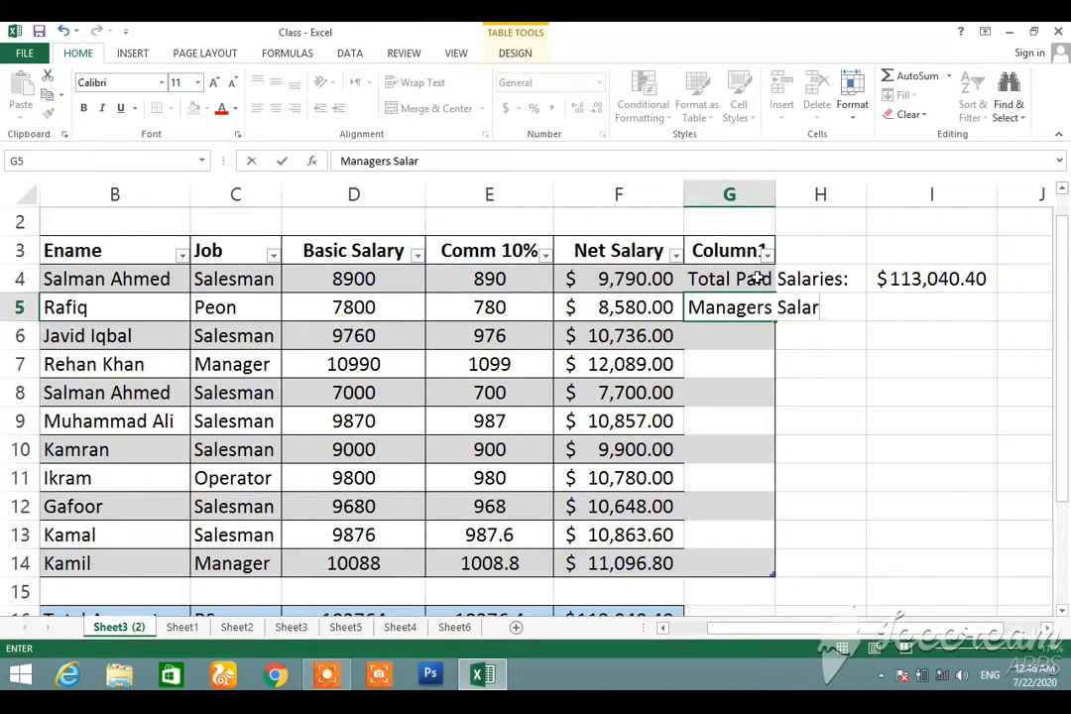
pyautogui.write(':')
pyautogui.press('Return')
# Step: Enter the labels "Salesman Salaries:" in cell G6 and "Operator Salaries:" in cell G7
pyautogui.write('Sa')
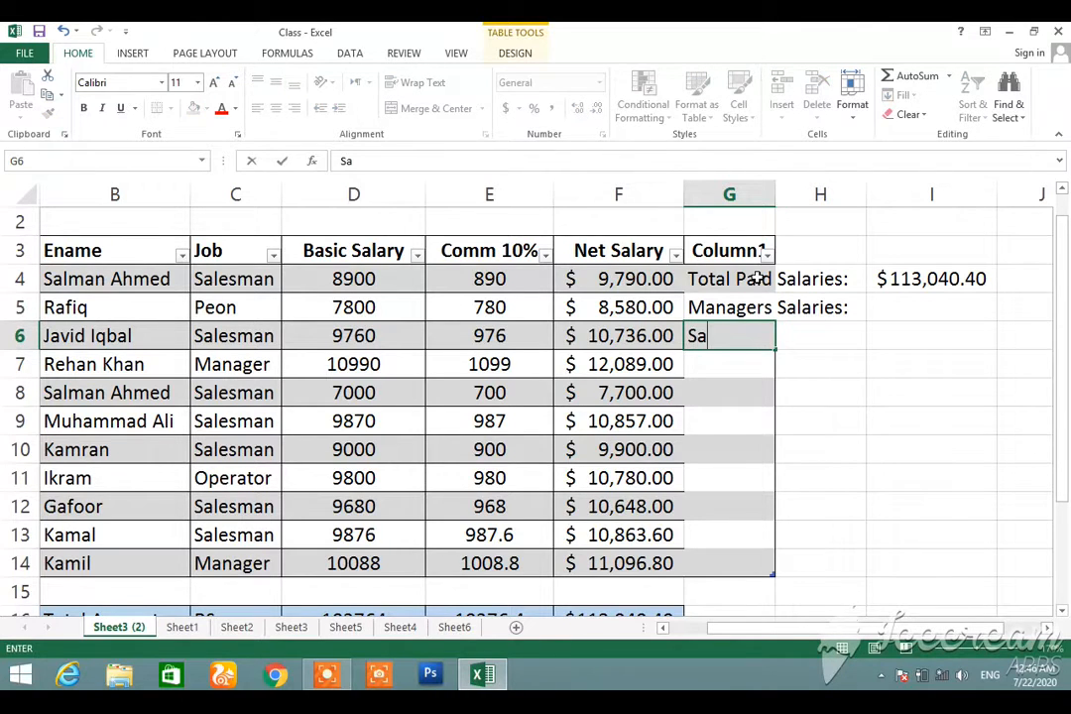
pyautogui.write('lesman')
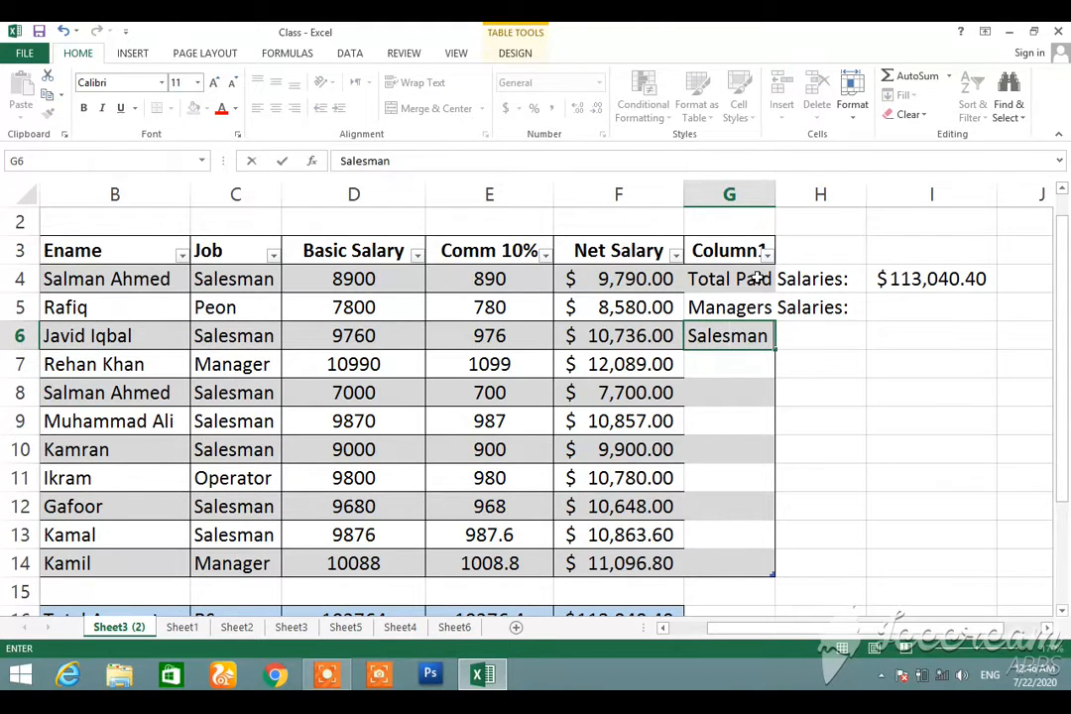
pyautogui.write(' Salaries:')
pyautogui.press('Return')
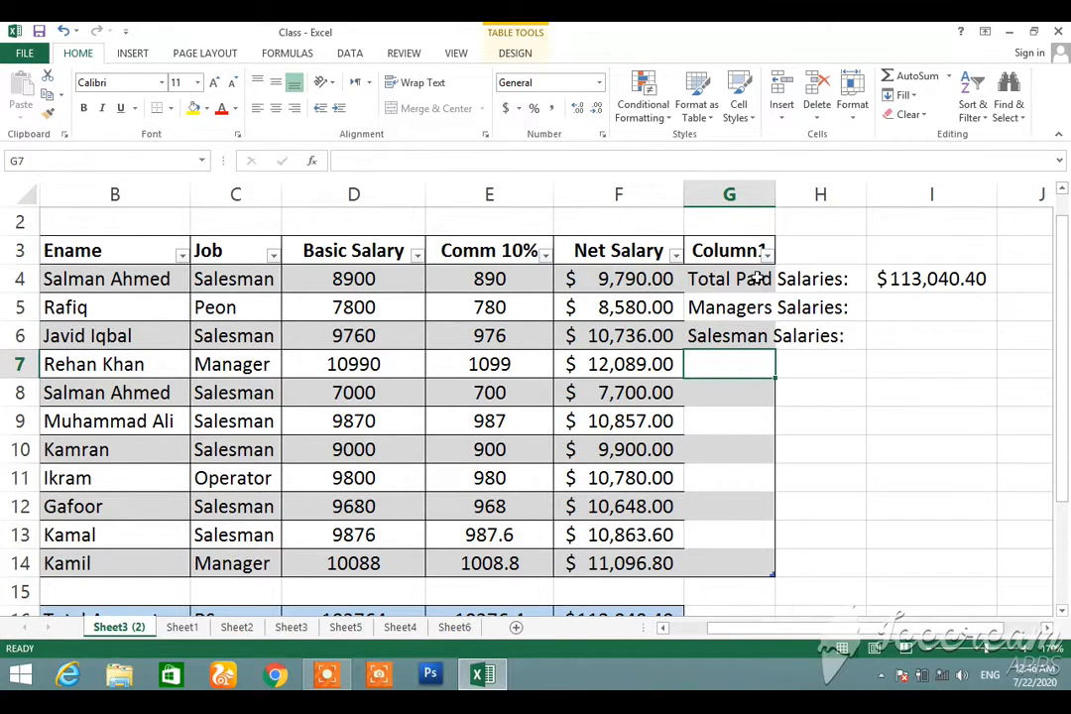
pyautogui.write('Operator')
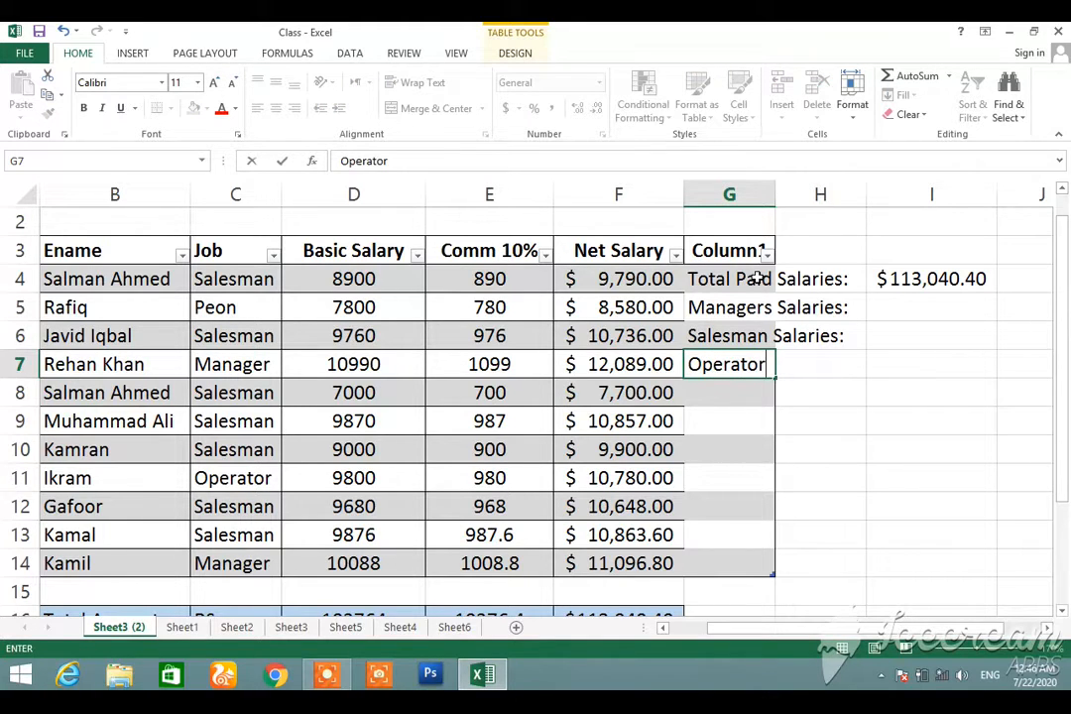
pyautogui.write(' Salaries')
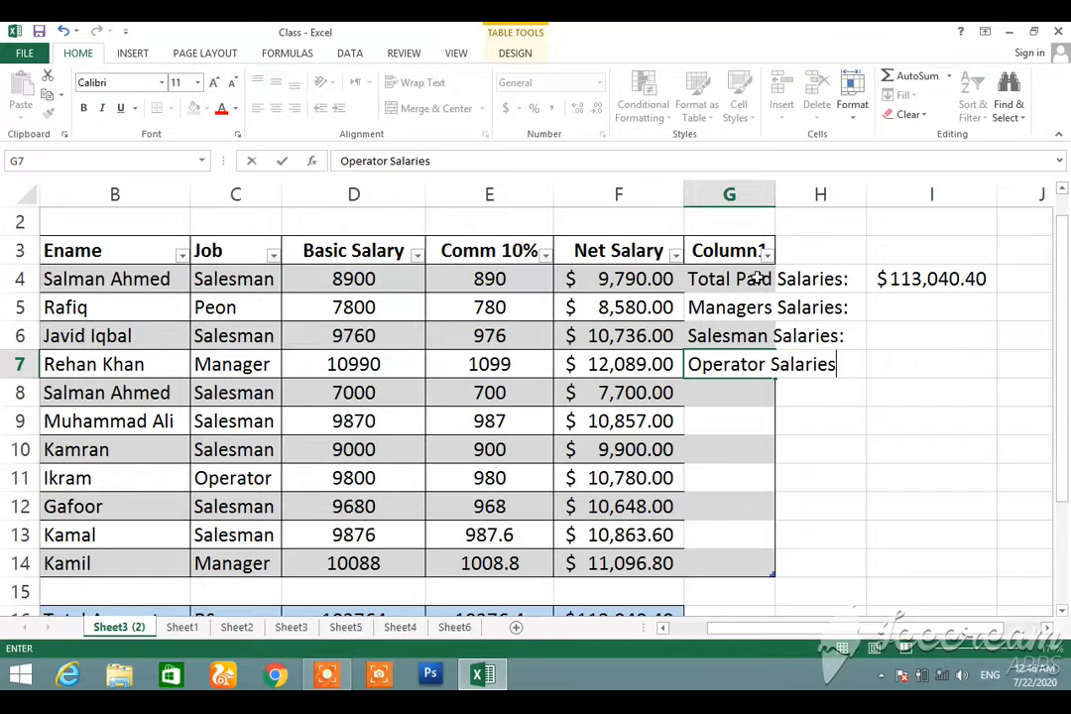
pyautogui.write(':')
pyautogui.press('Return')
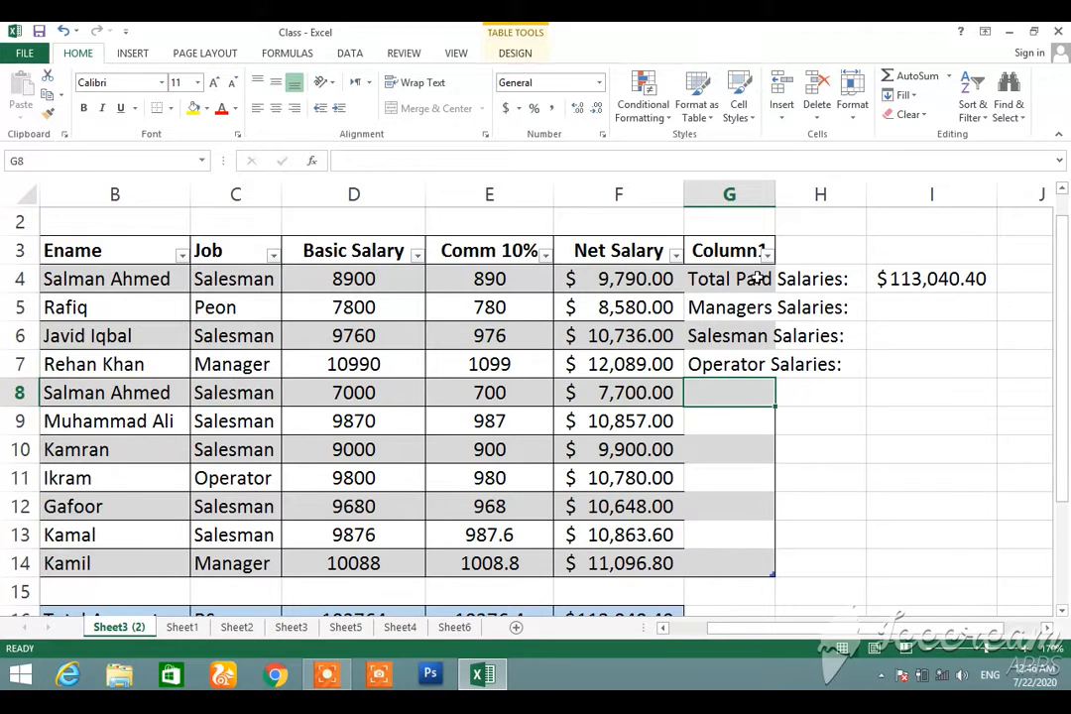
# Step: Enter the label "Peon Salaries:" in cell G8, under the Operator Salaries label
pyautogui.write('Pe')
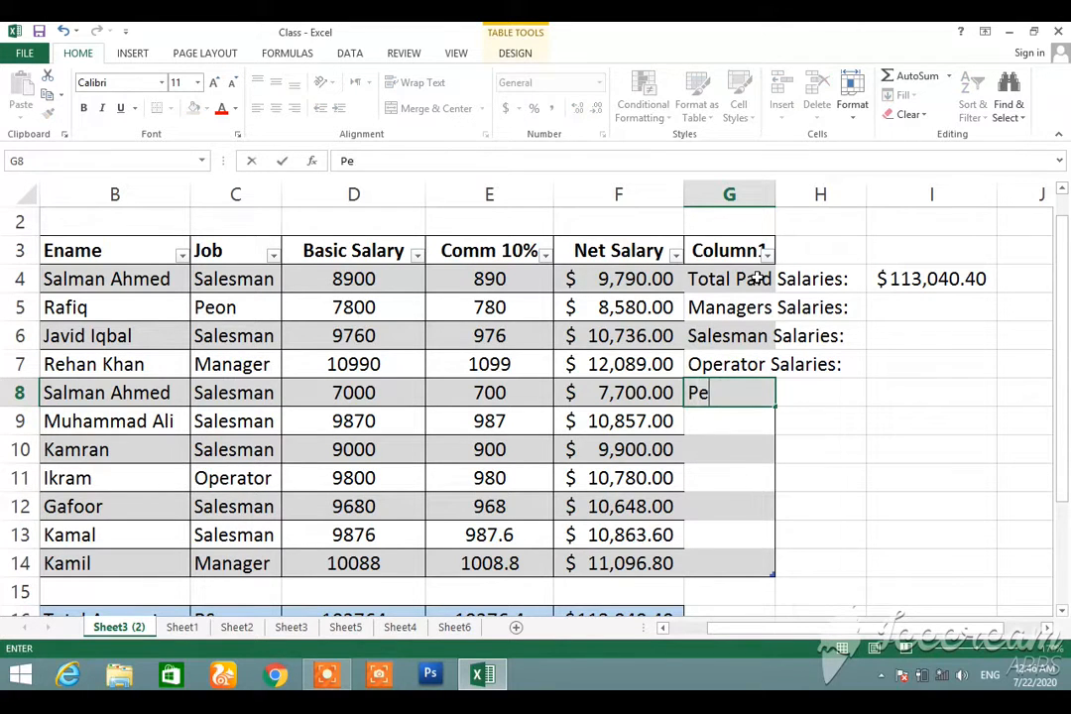
pyautogui.write('on Salar')
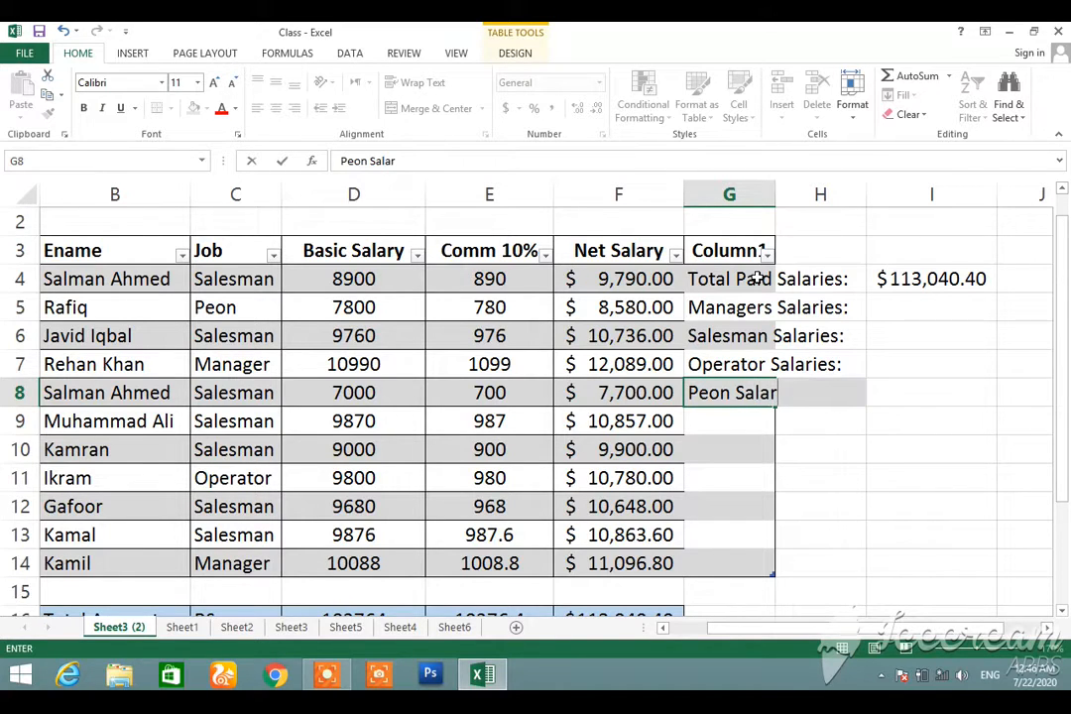
pyautogui.write('ies:')
pyautogui.press('Tab')
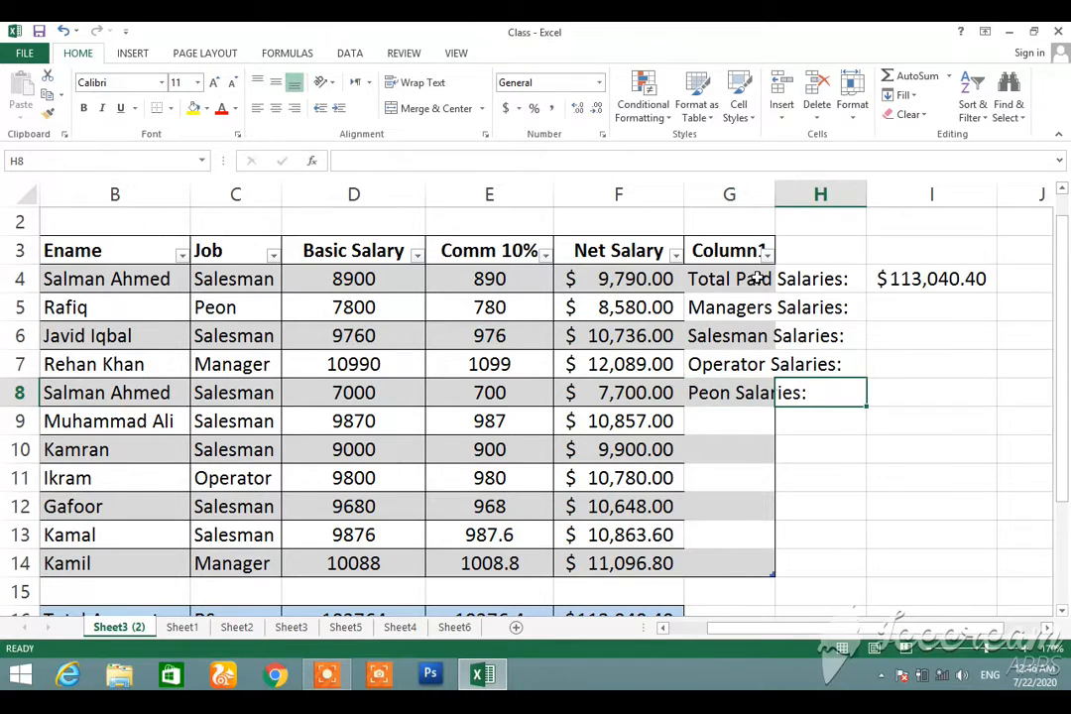
# Step: Fill the summary block G4:I8 with yellow and apply borders around all its cells
pyautogui.press('Up')
pyautogui.press('Up')
pyautogui.press('Up')
pyautogui.press('Up')
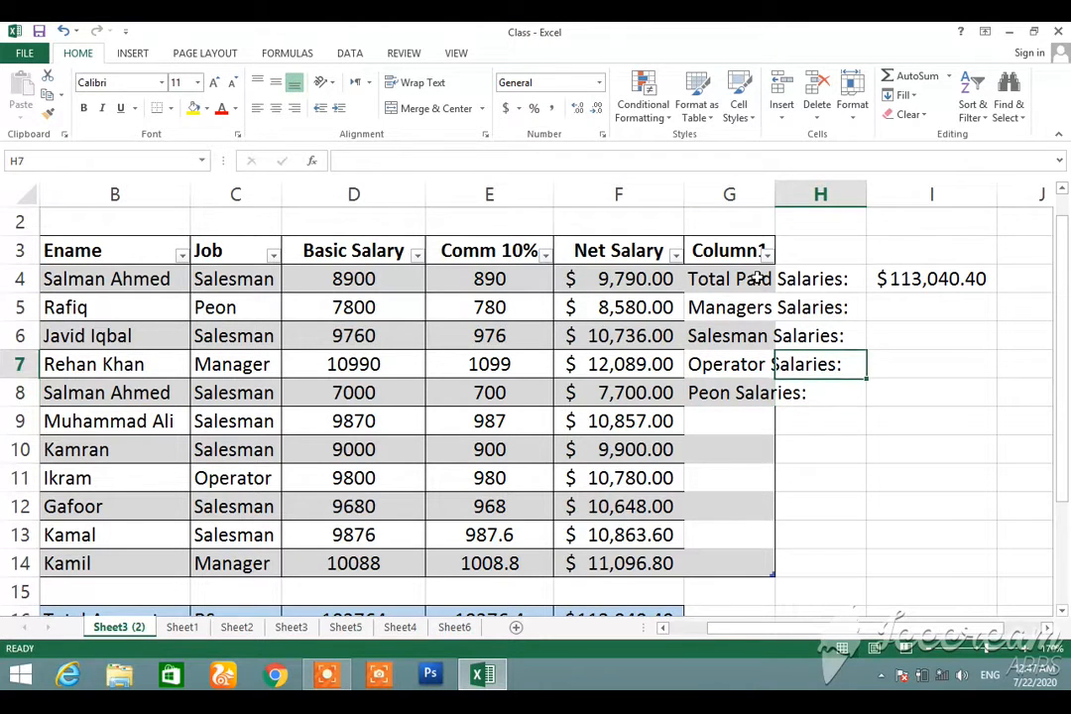
pyautogui.press('Left')
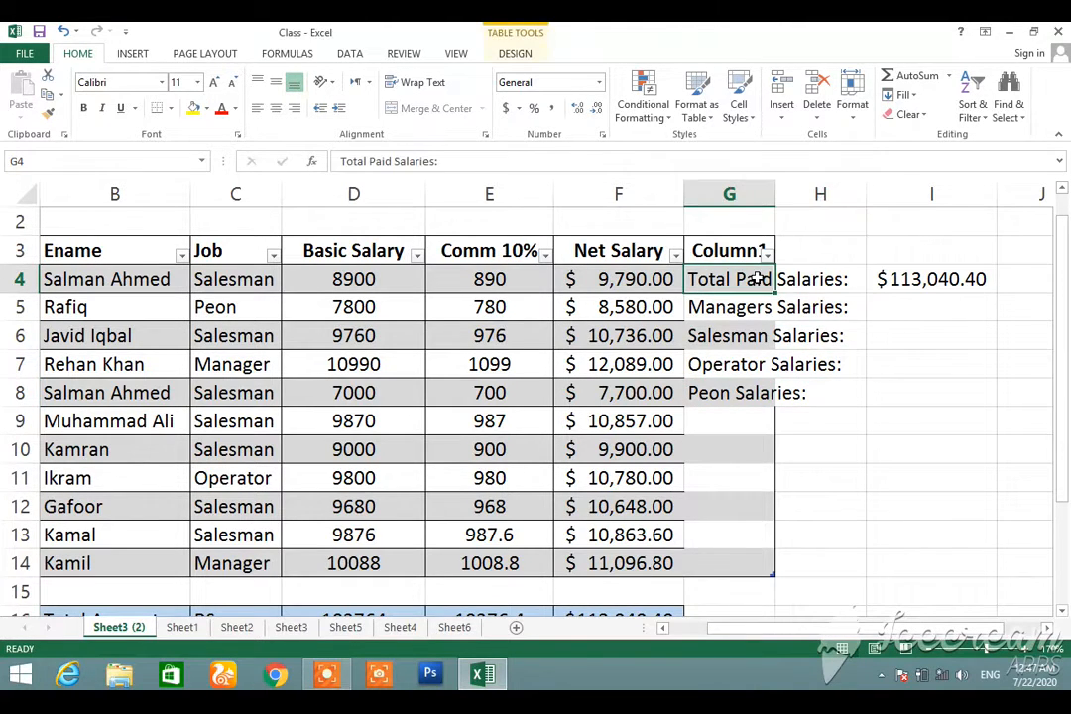
pyautogui.hotkey('shift', 'Right')
pyautogui.hotkey('shift', 'Right')
pyautogui.hotkey('shift', 'Down')
pyautogui.hotkey('shift', 'Down')
pyautogui.hotkey('shift', 'Down')
pyautogui.hotkey('shift', 'Down')
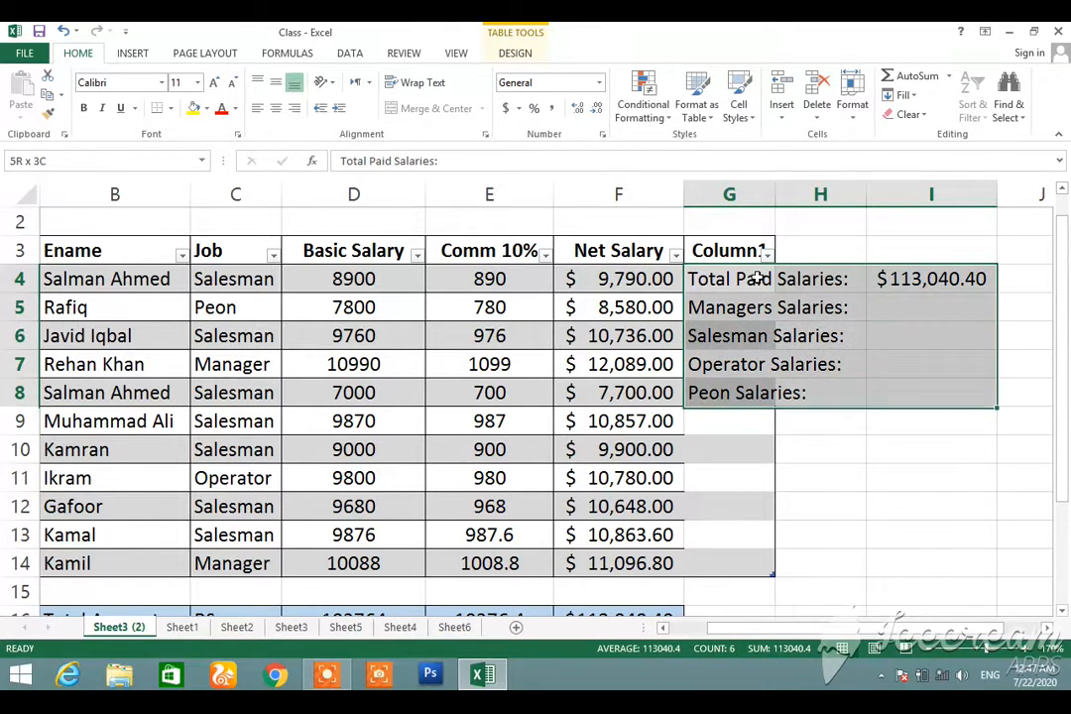
pyautogui.click(195, 107)
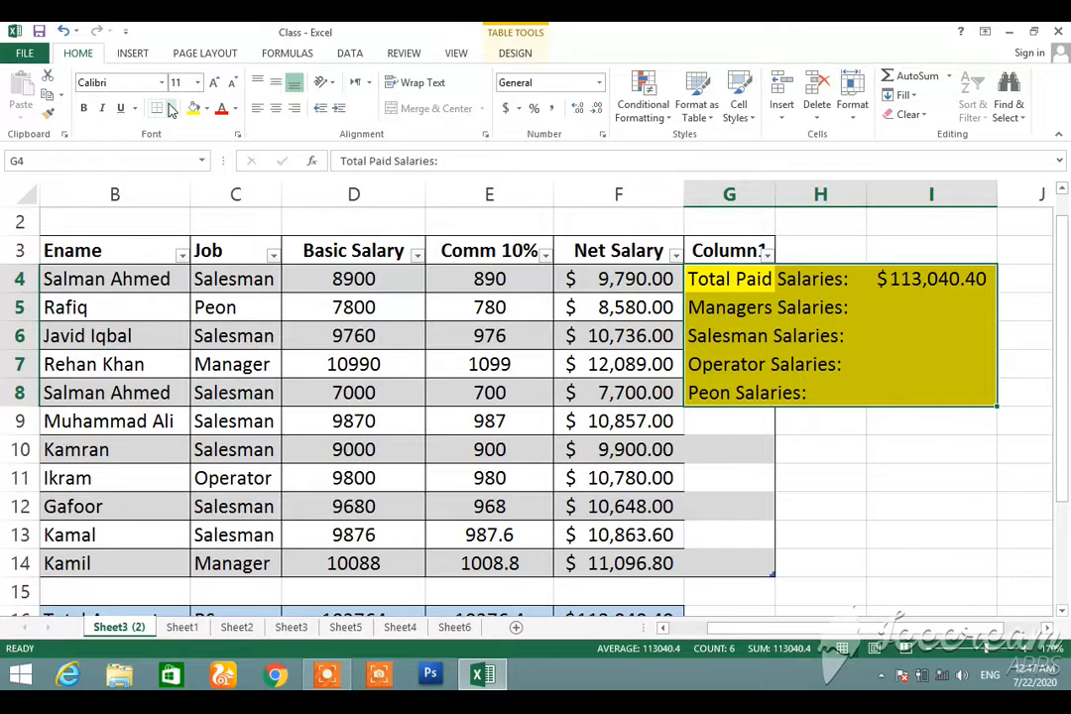
pyautogui.click(170, 108)
pyautogui.click(183, 249)
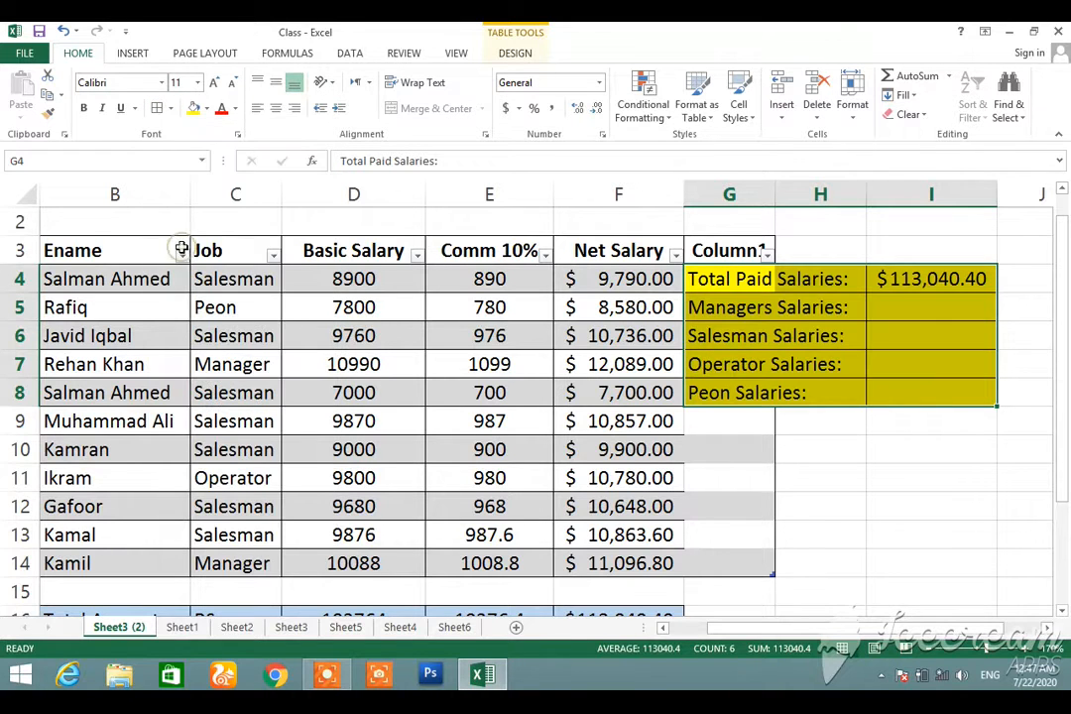
# Step: Enter a SUMIF formula in I5 that sums Net Salary F4:F14 where the Job range C4:C14 equals "Manager"
pyautogui.click(933, 285)
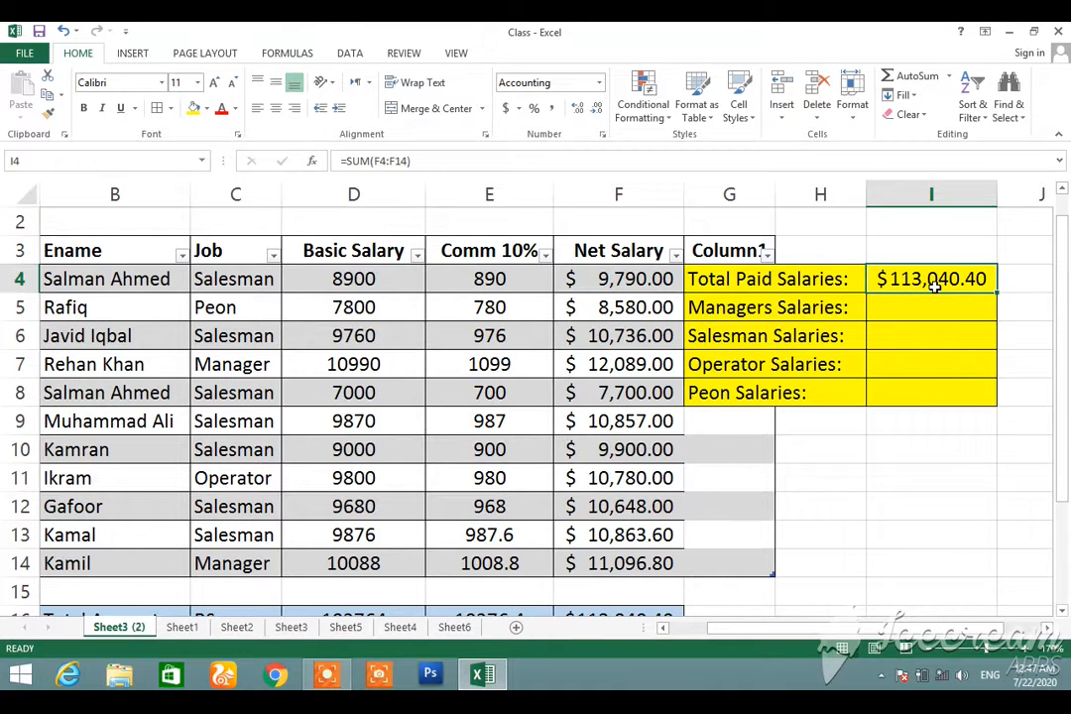
pyautogui.press('Down')
pyautogui.write('=')
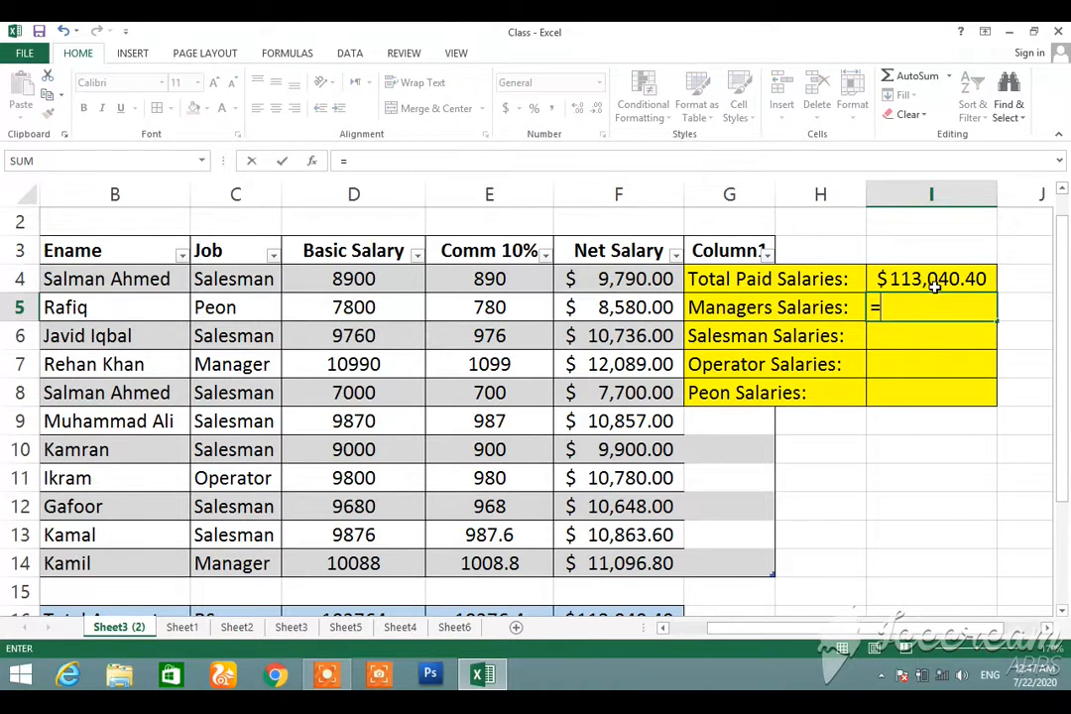
pyautogui.write('sumif')
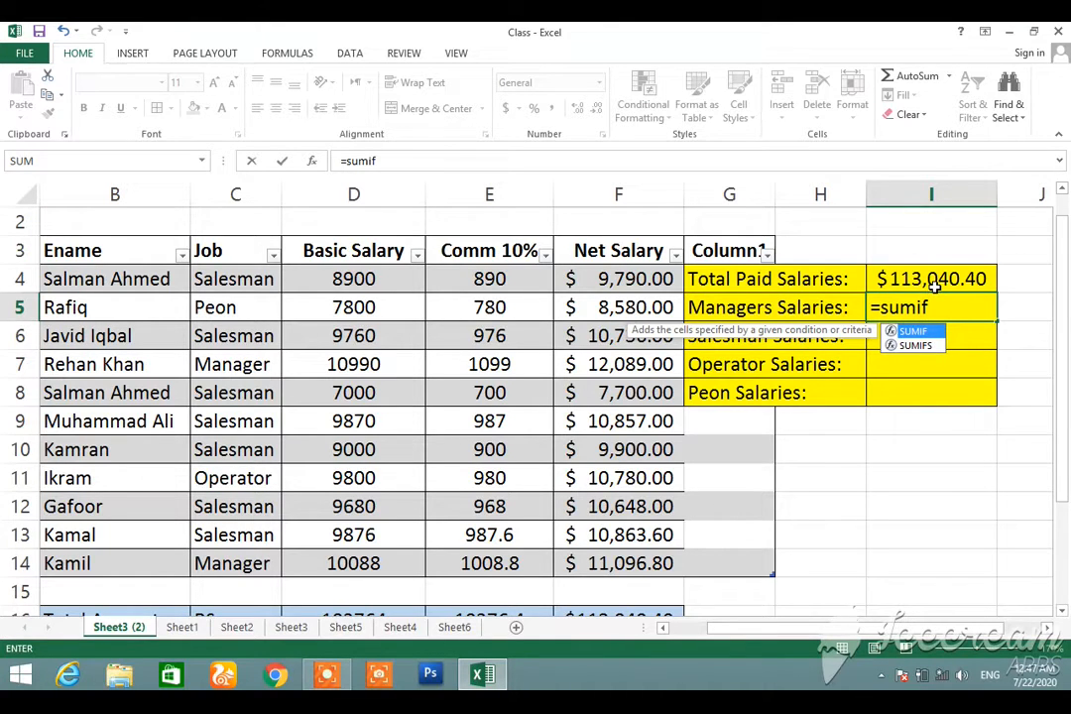
pyautogui.write('(')
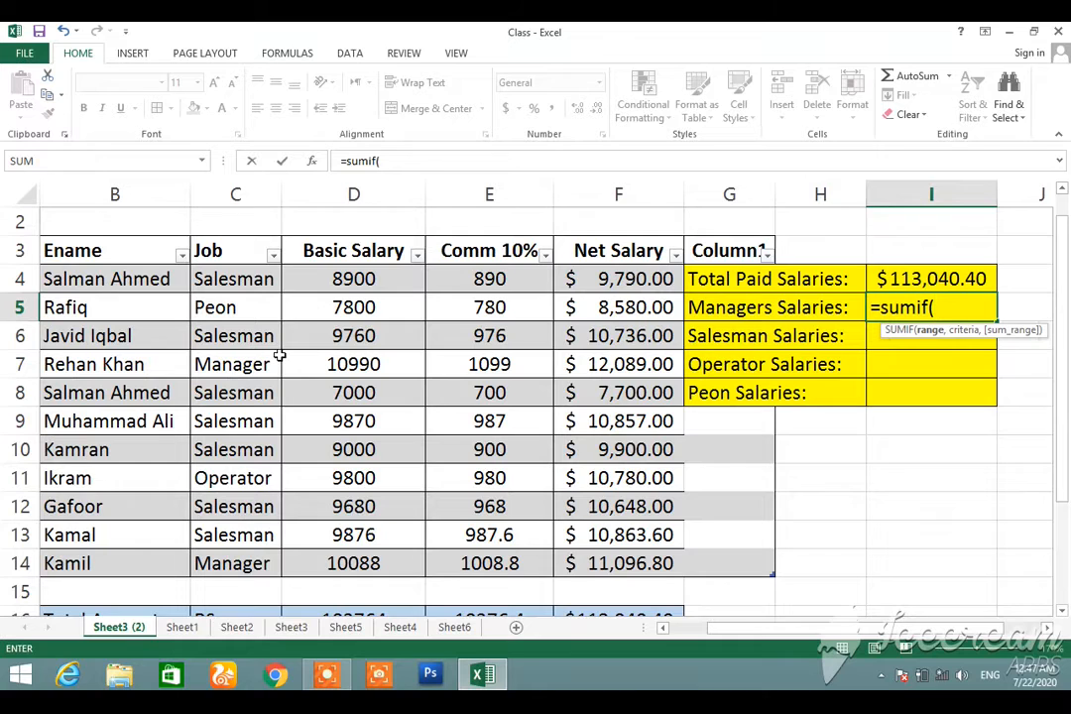
pyautogui.write('c4:c14')
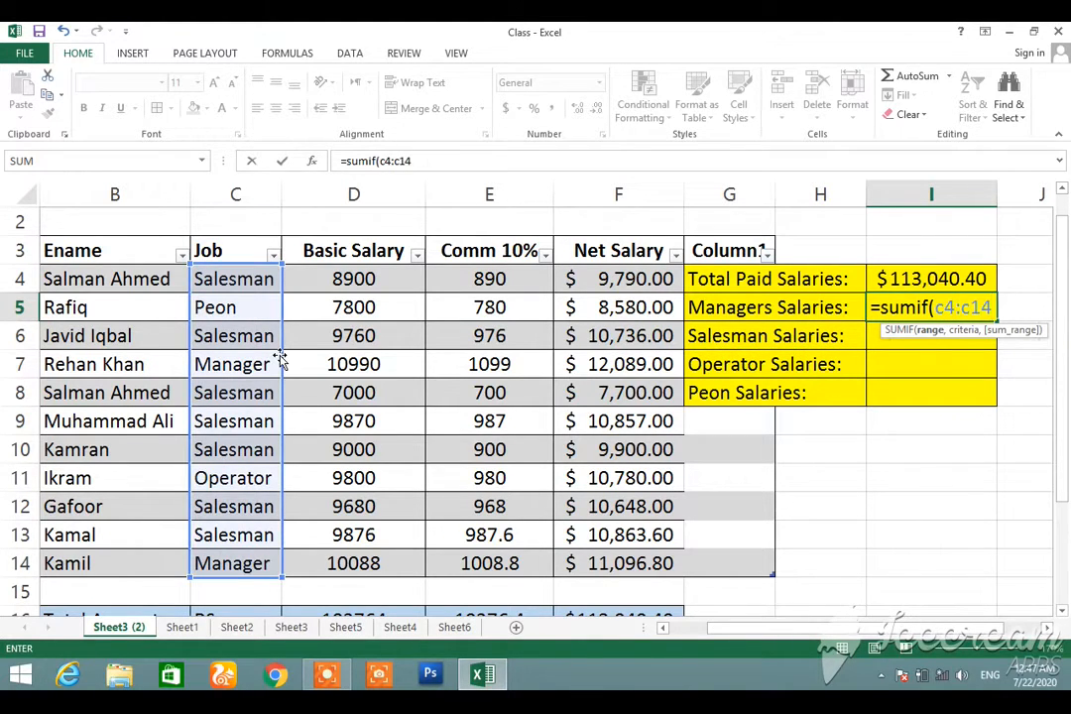
pyautogui.write(',')
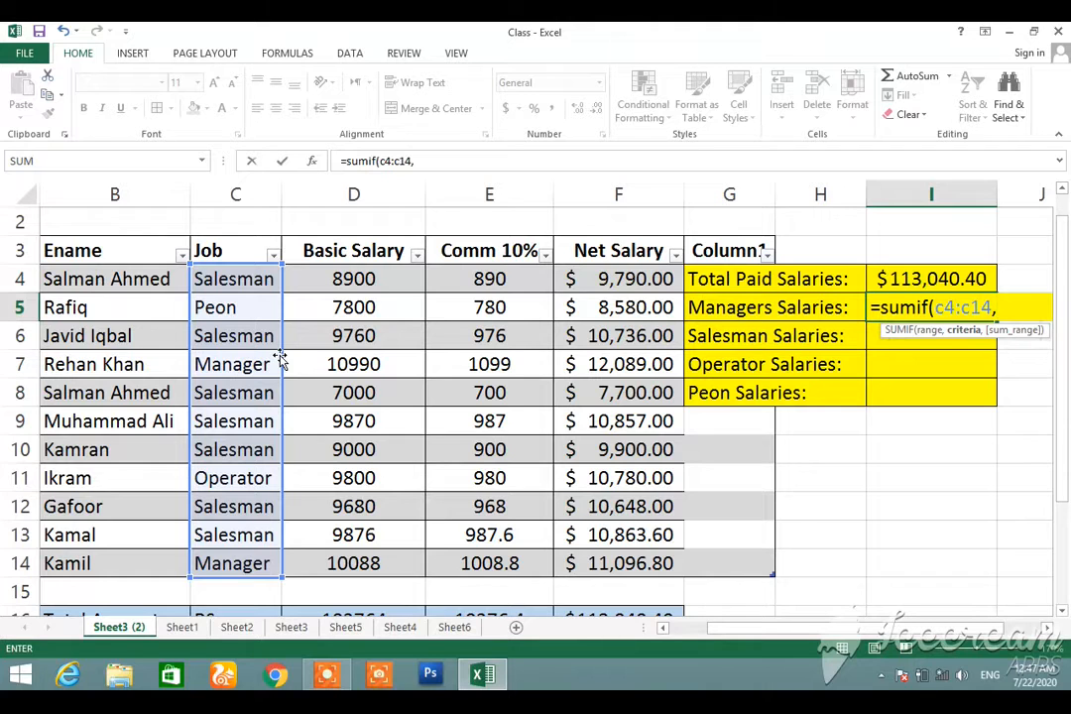
pyautogui.write('"Manager",')
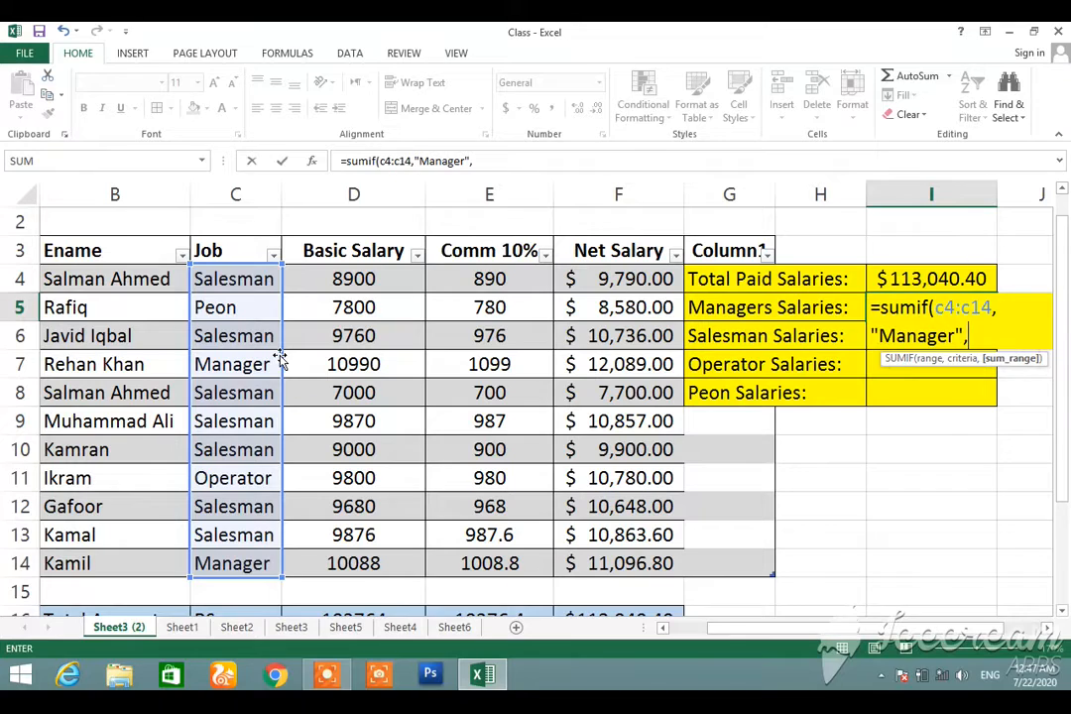
pyautogui.write('f')
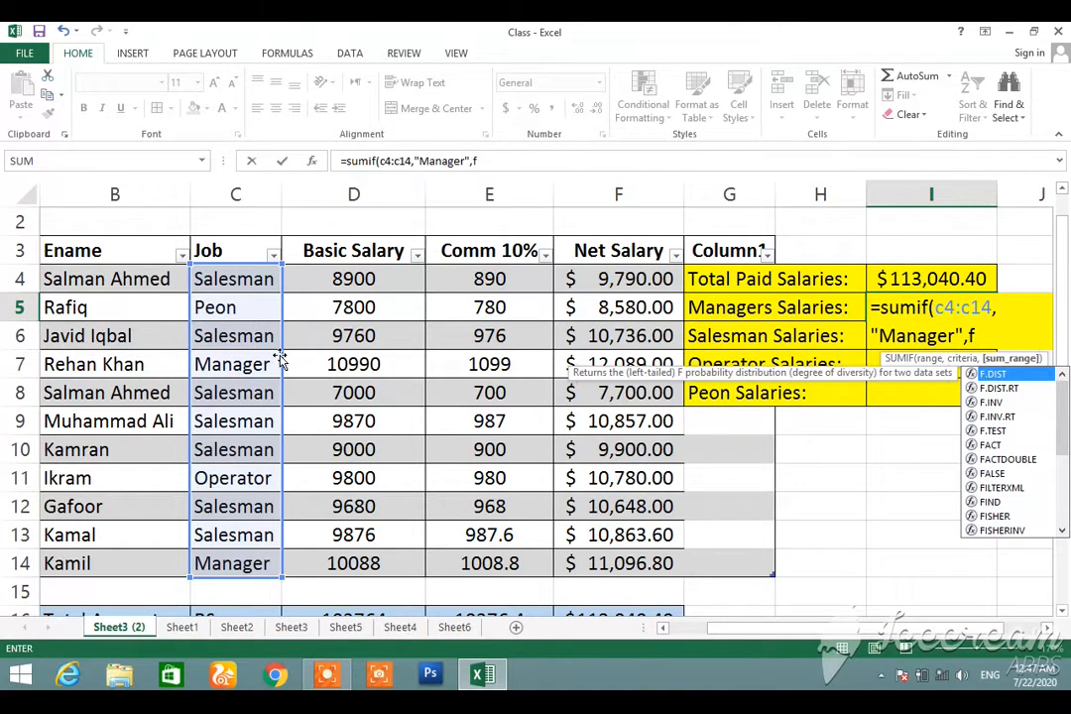
pyautogui.write('4')
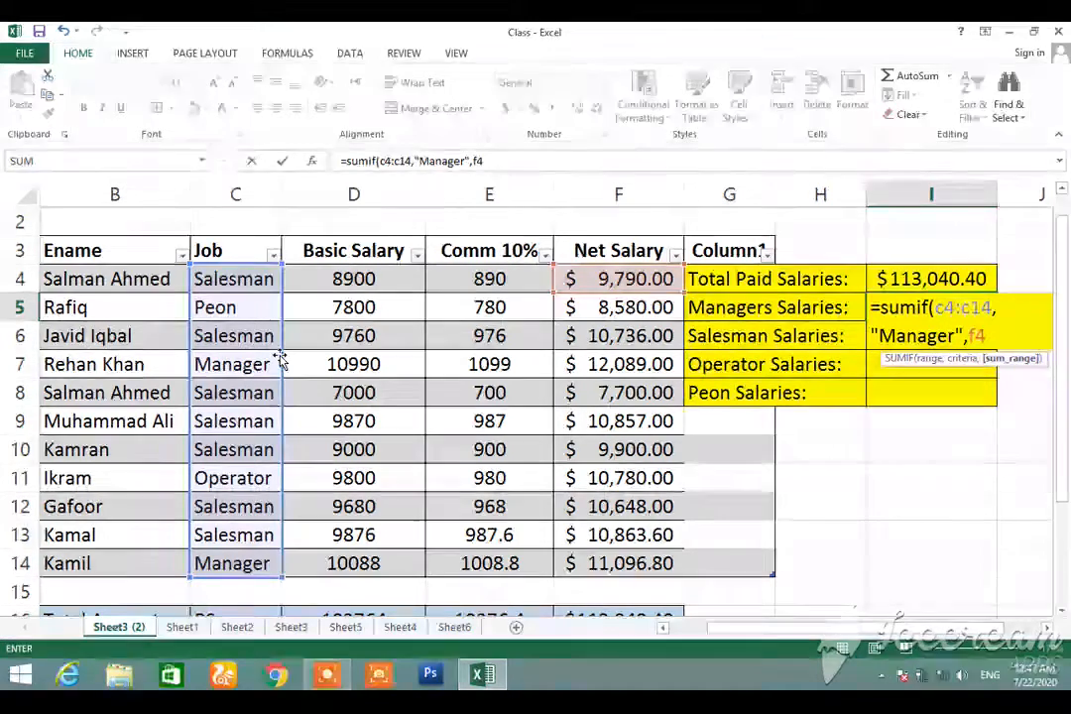
pyautogui.write(':f')
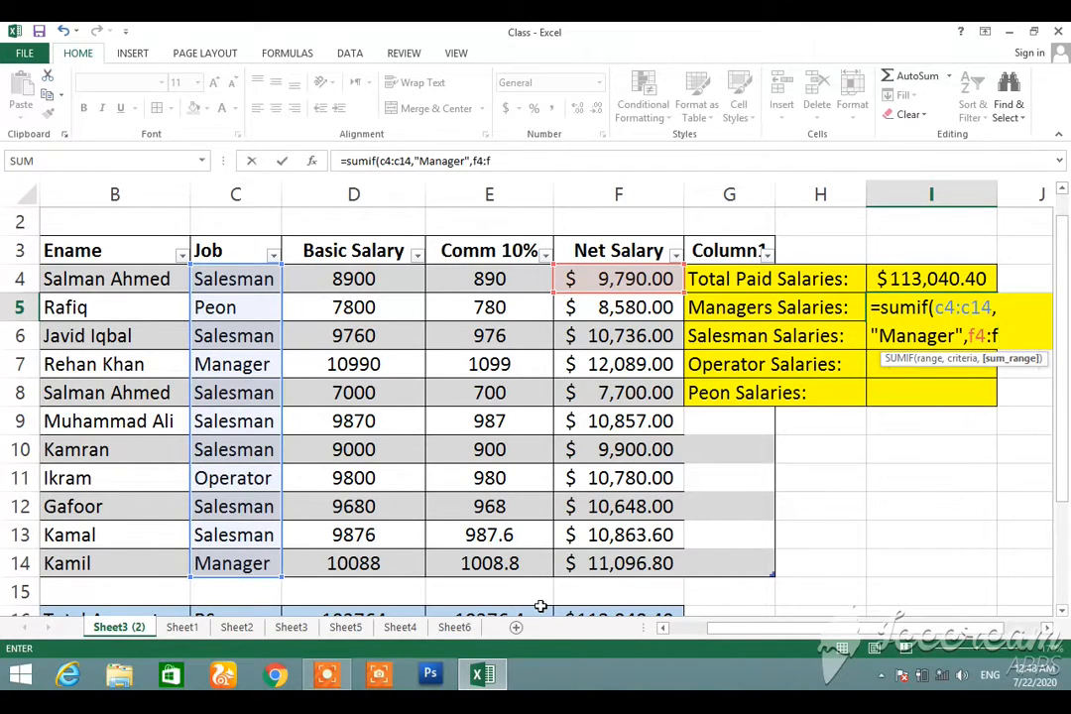
pyautogui.write('14')
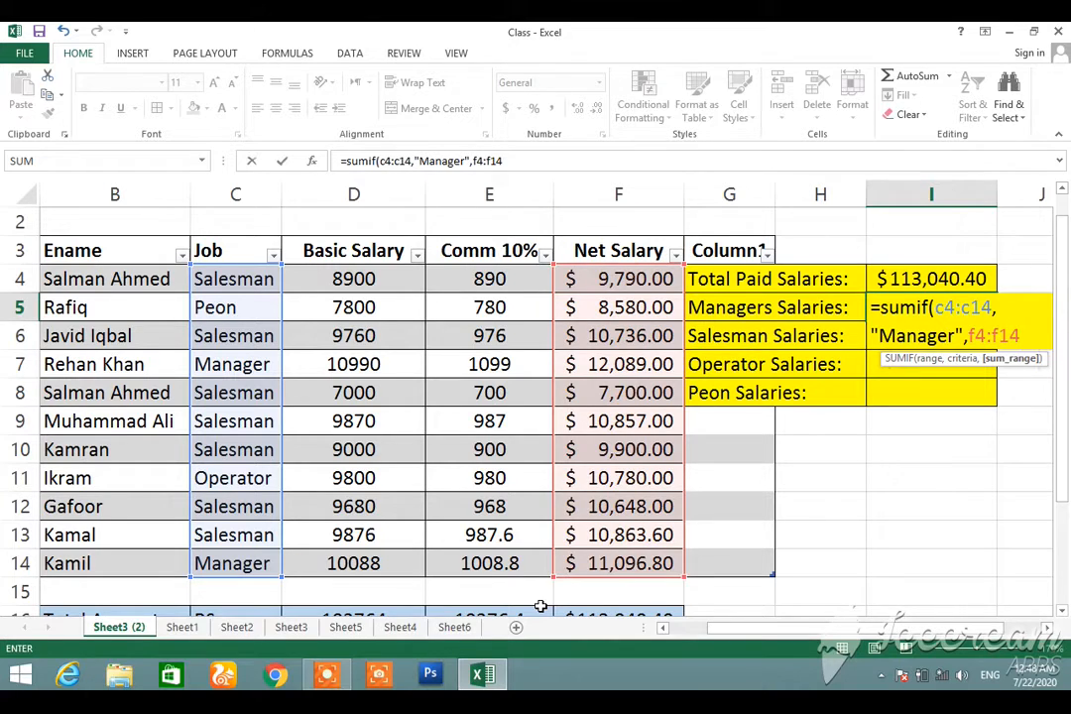
pyautogui.write(')')
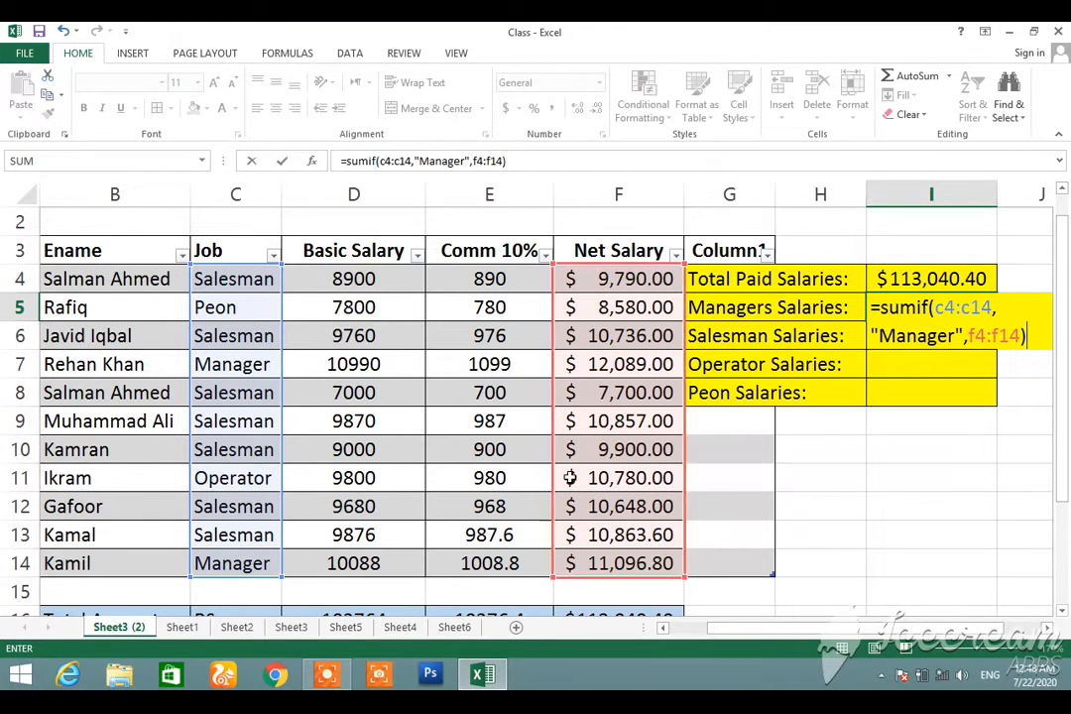
pyautogui.hotkey('ctrl', 'Return')
pyautogui.press('Return')
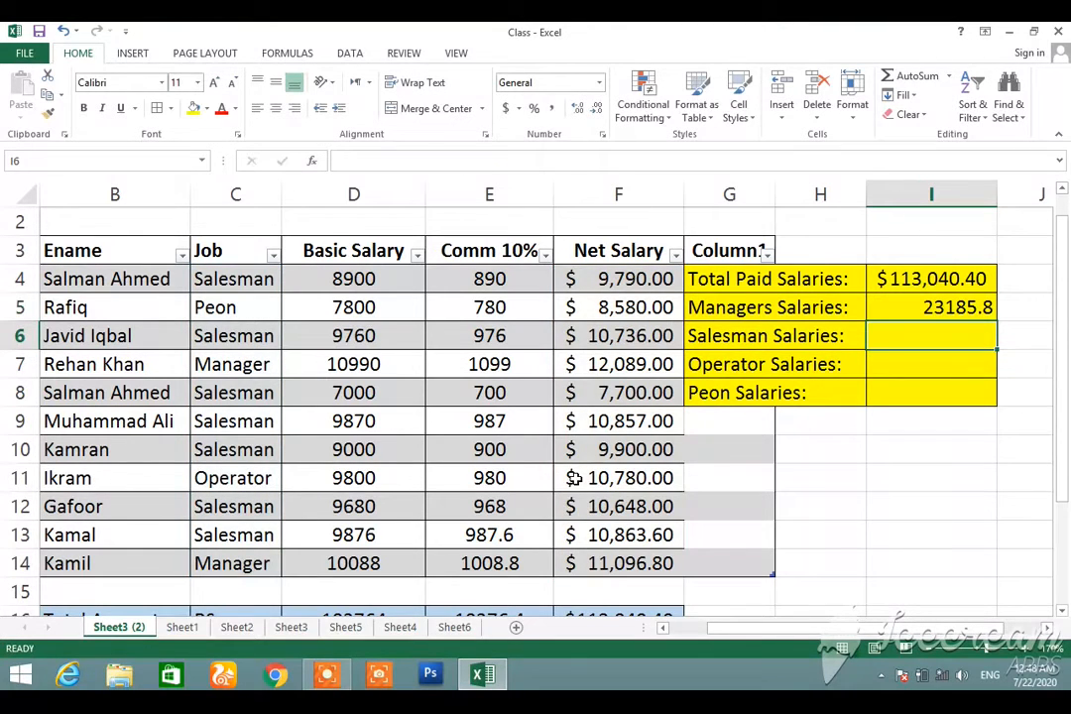
pyautogui.press('Up')
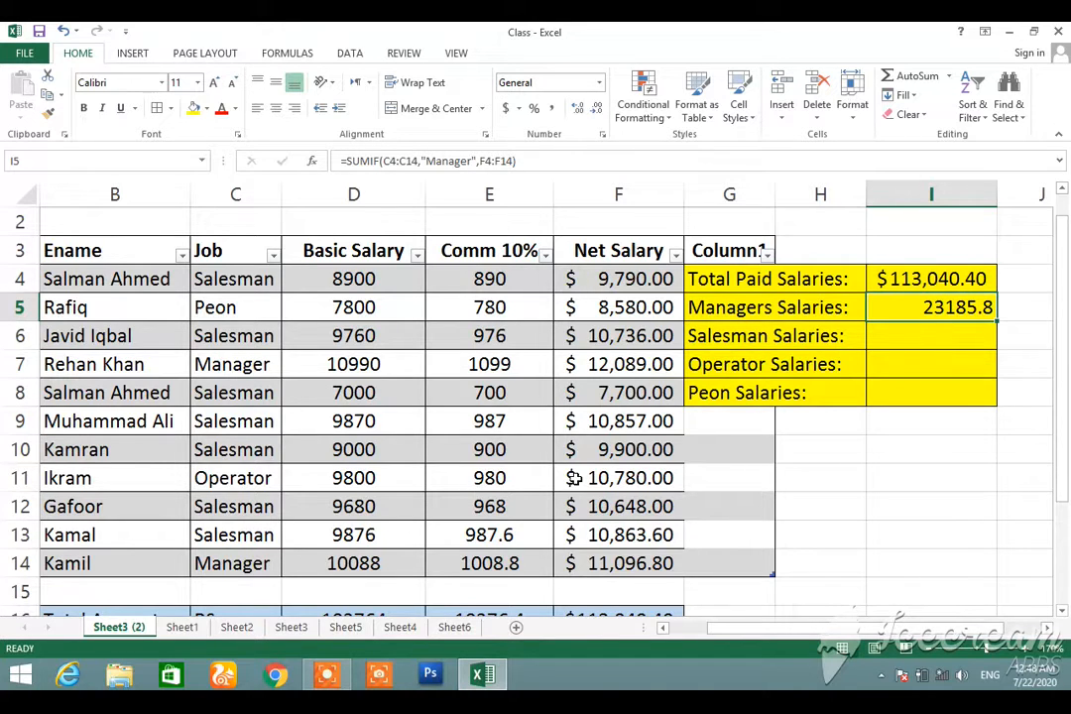
# Step: Enter a SUMIF formula in I6 that sums Net Salary F4:F14 where the Job range C4:C14 equals "Salesman"
pyautogui.press('Down')
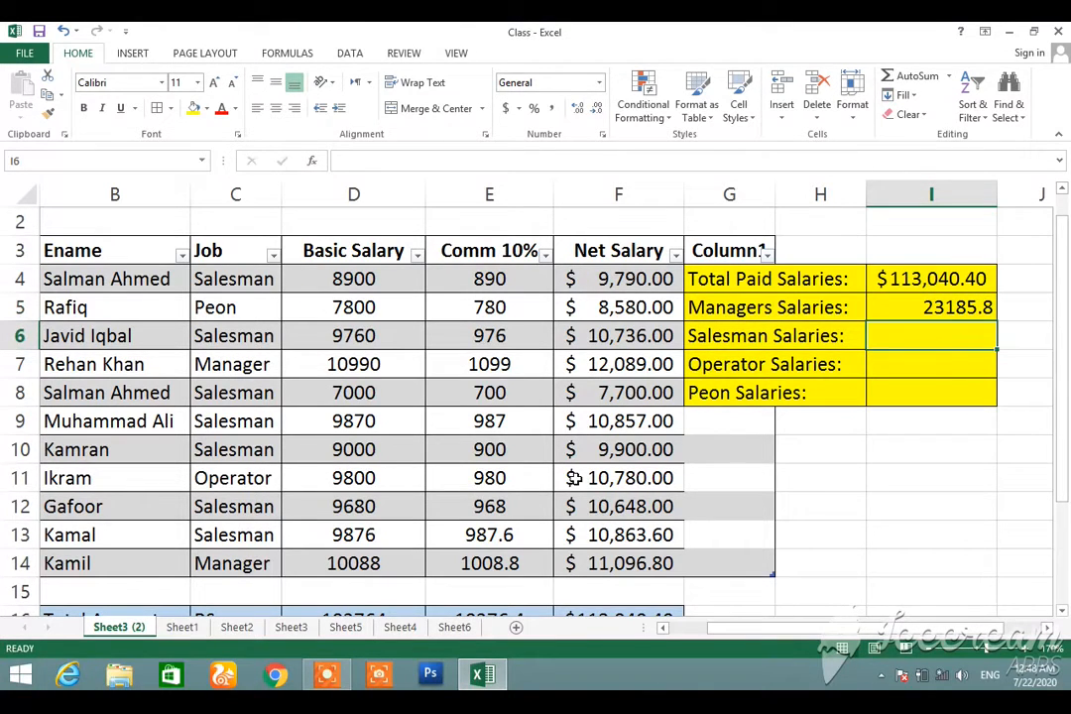
pyautogui.write('=su')
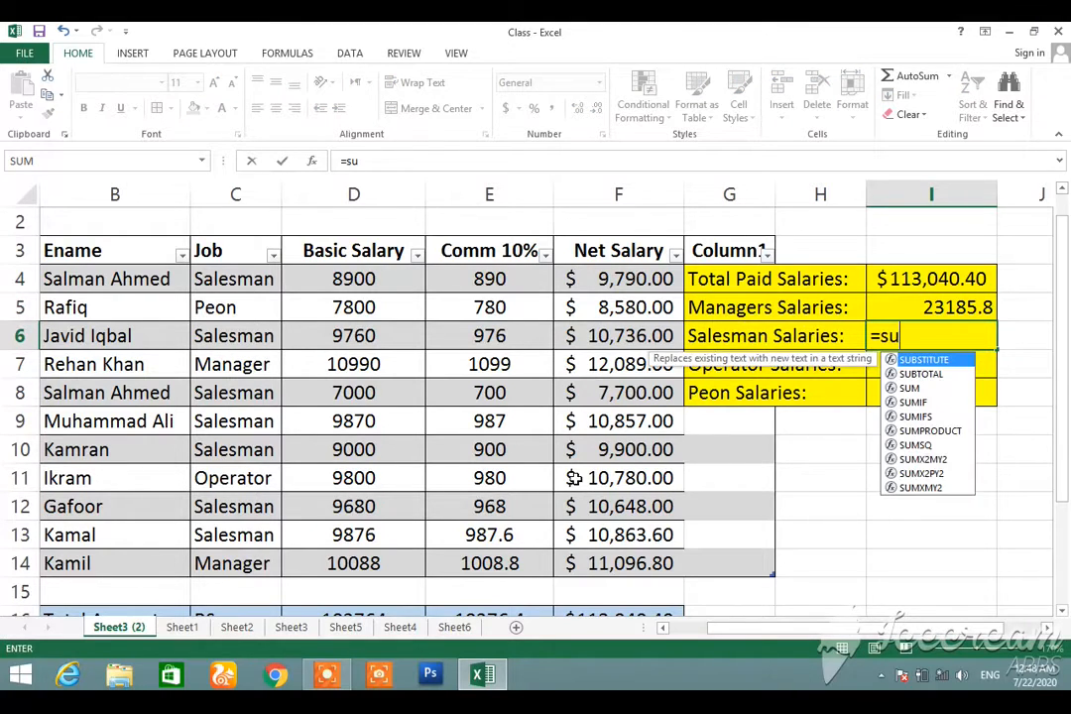
pyautogui.write('mif(')
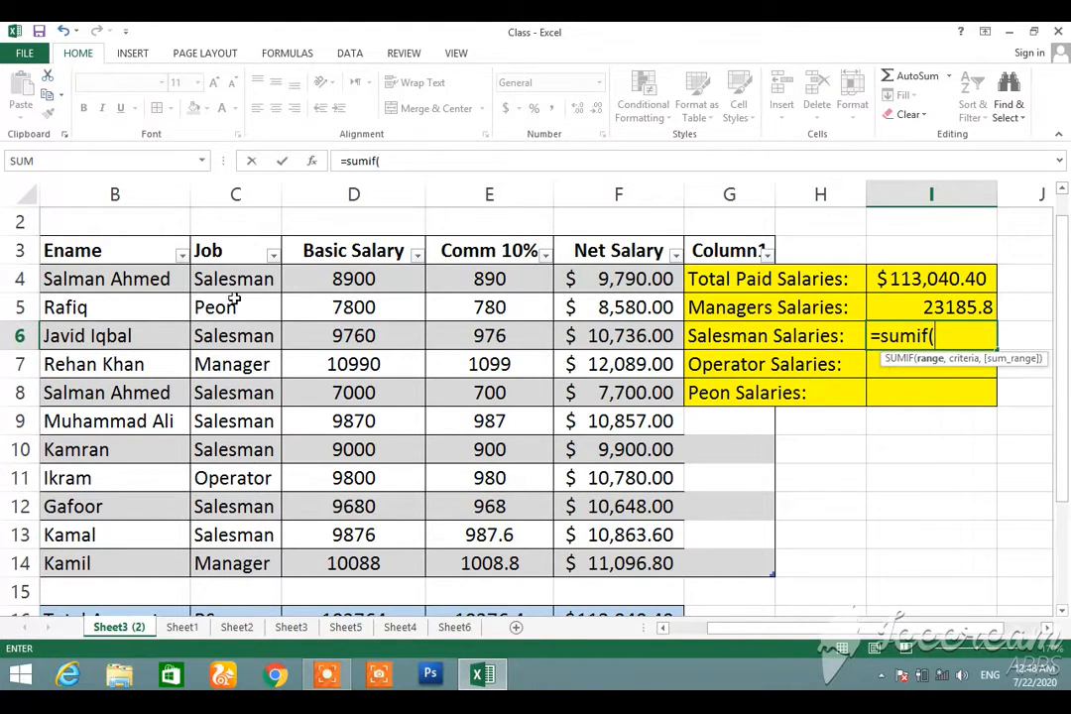
pyautogui.write('c4:c14')
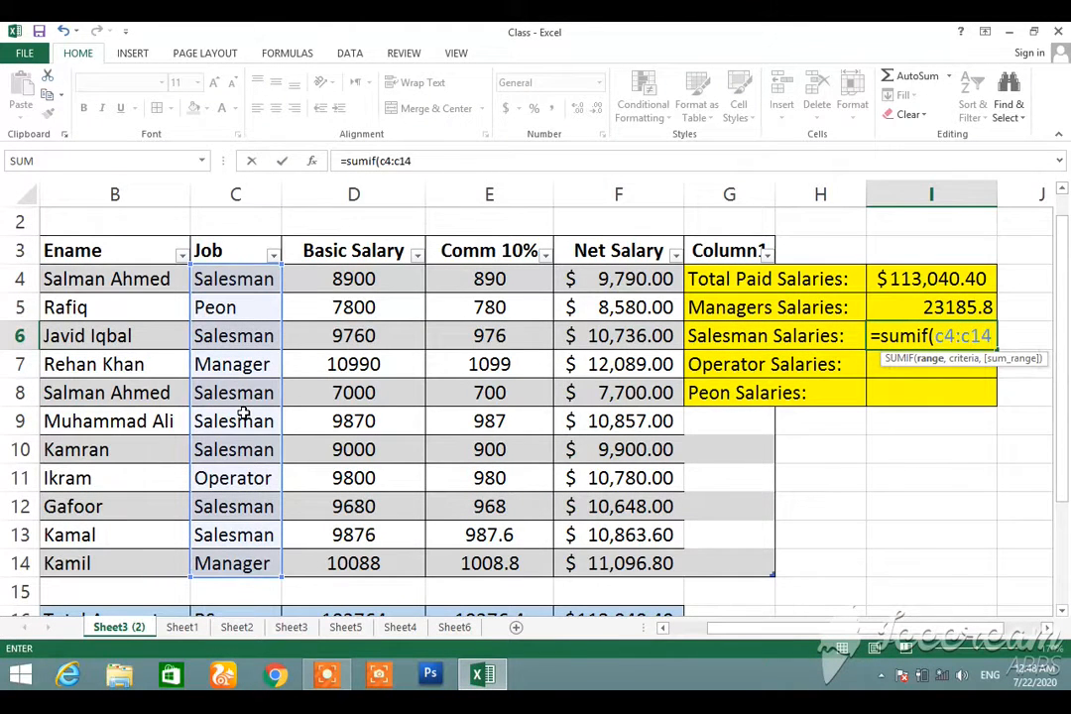
pyautogui.write(',"S')
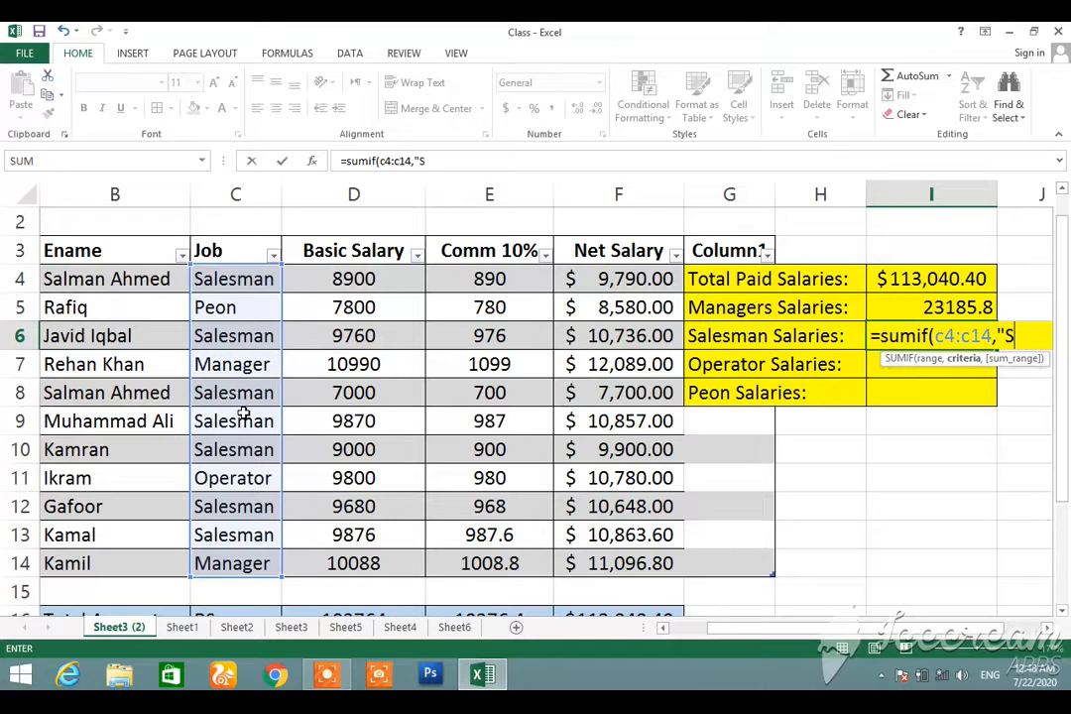
pyautogui.write('alesman')
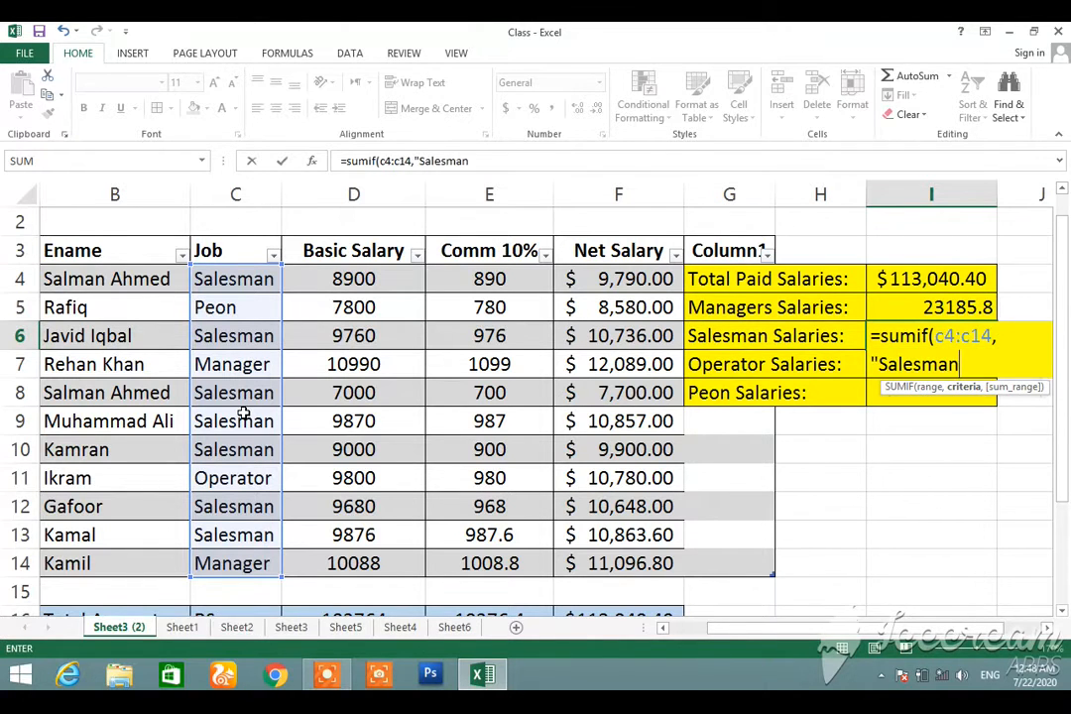
pyautogui.write('",')
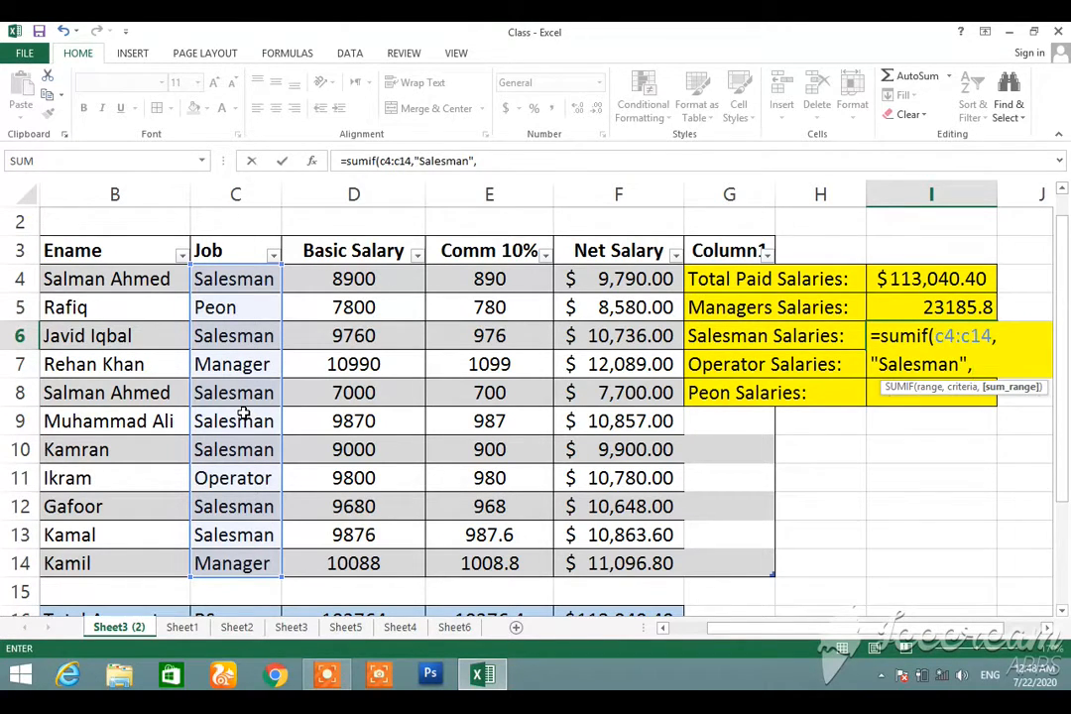
pyautogui.write('f4')
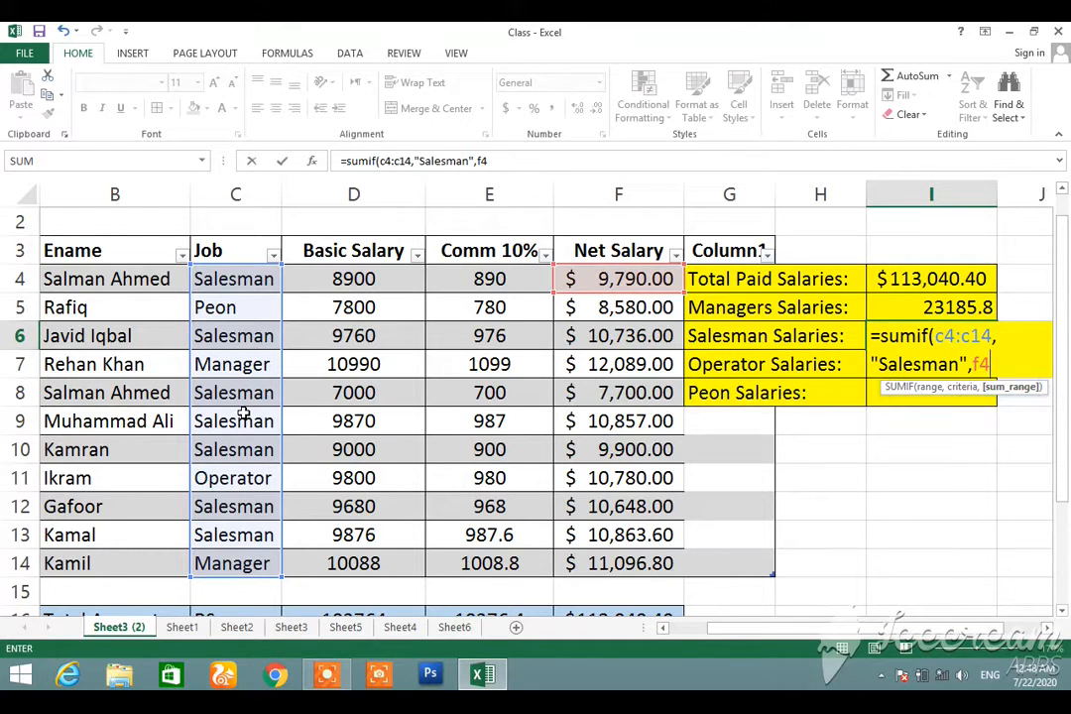
pyautogui.write(':f14')
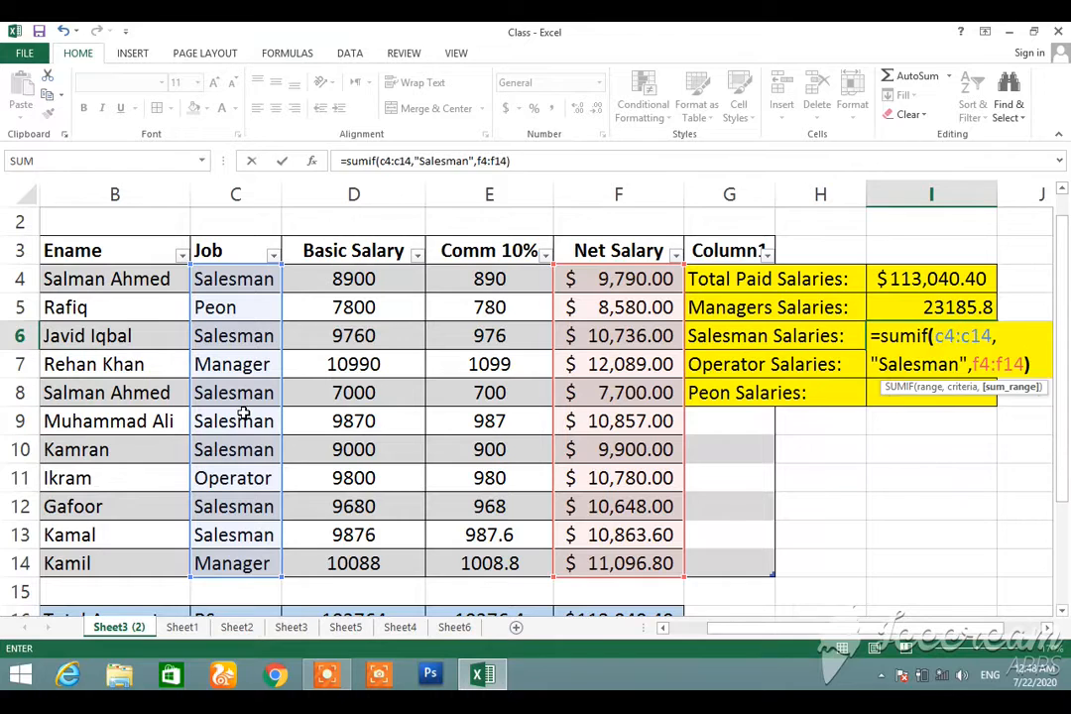
pyautogui.press('Return')
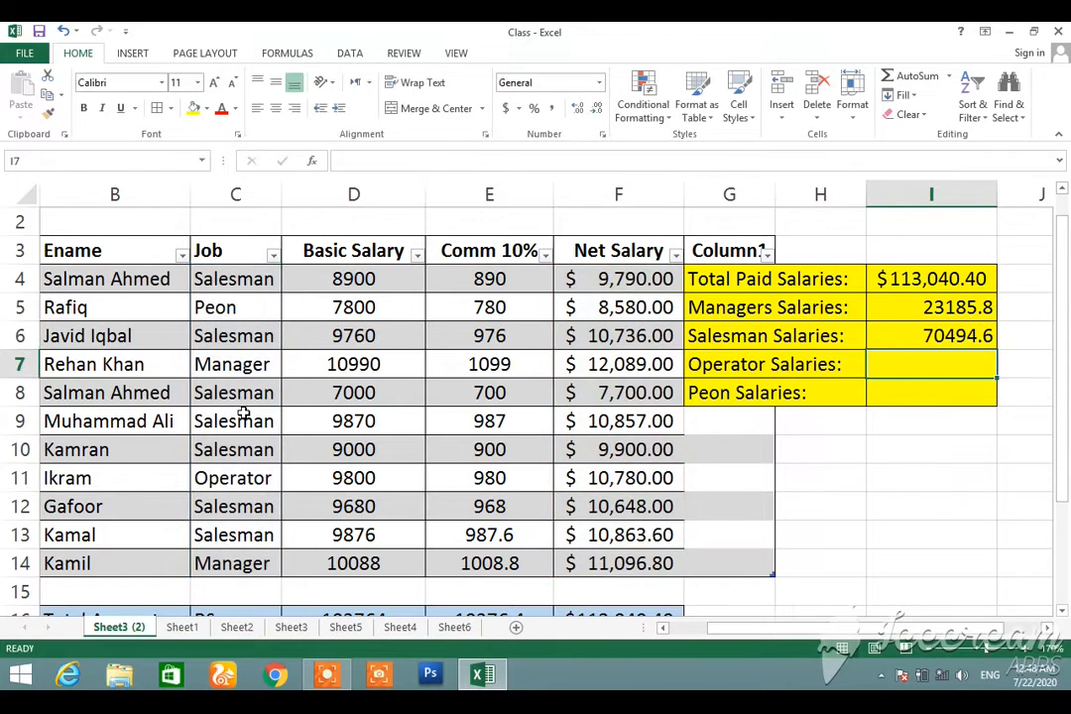
pyautogui.press('Up')
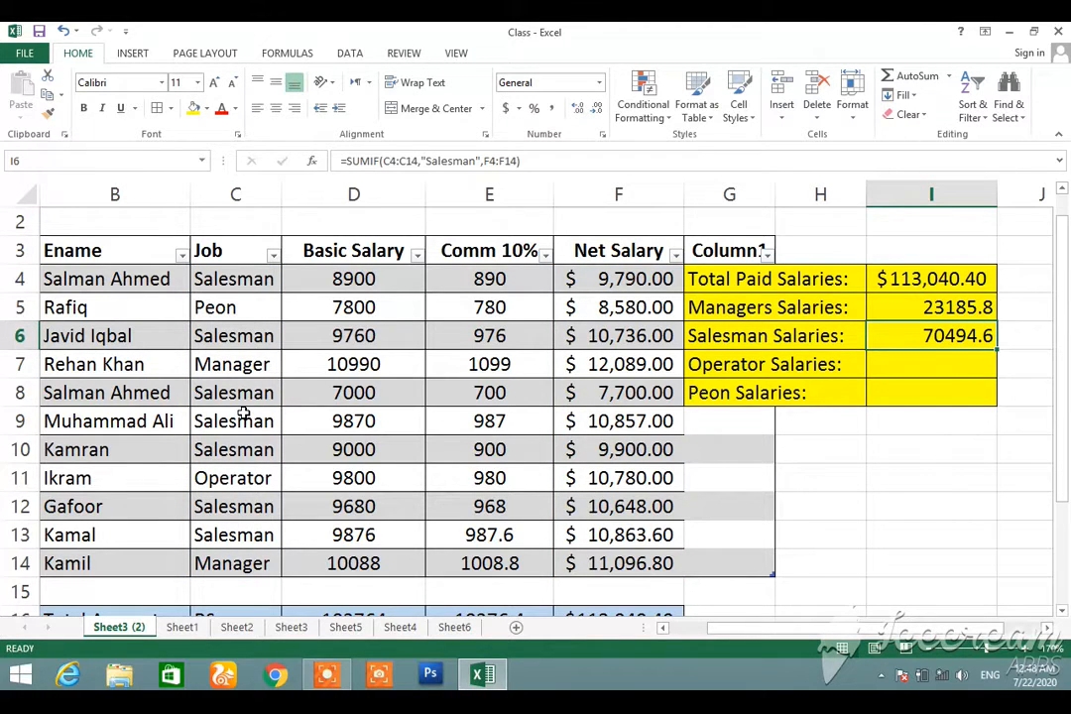
# Step: Enter a SUMIF formula in I7 that sums Net Salary F4:F14 where the Job range C4:C14 equals "Operator"
pyautogui.press('Down')
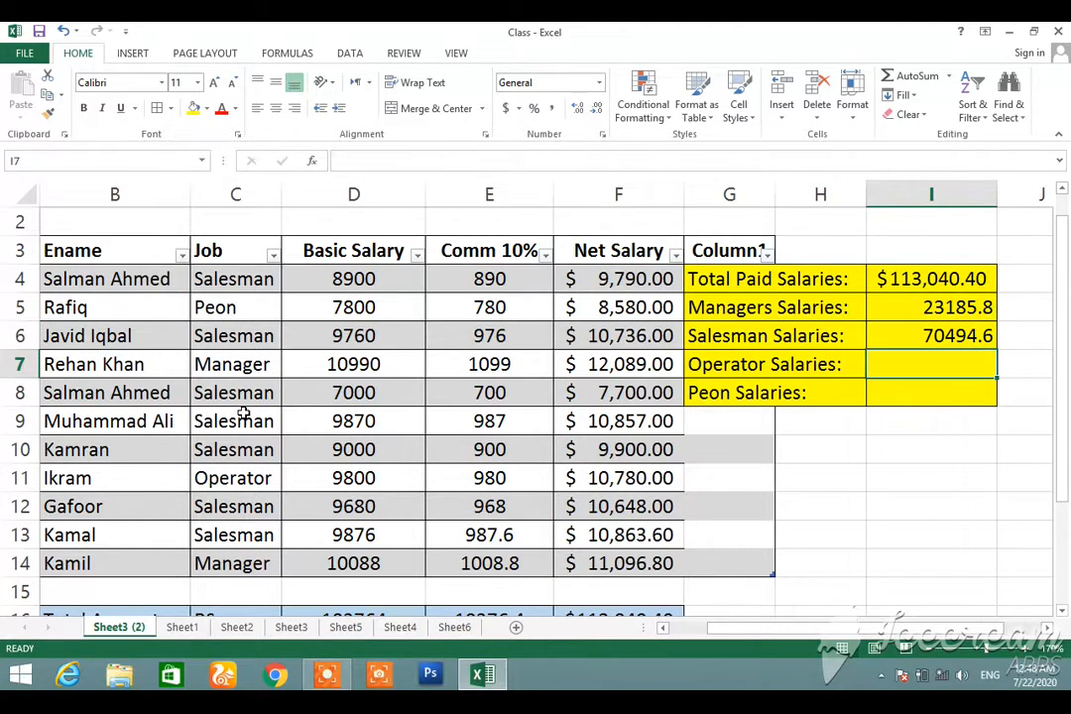
pyautogui.write('=')
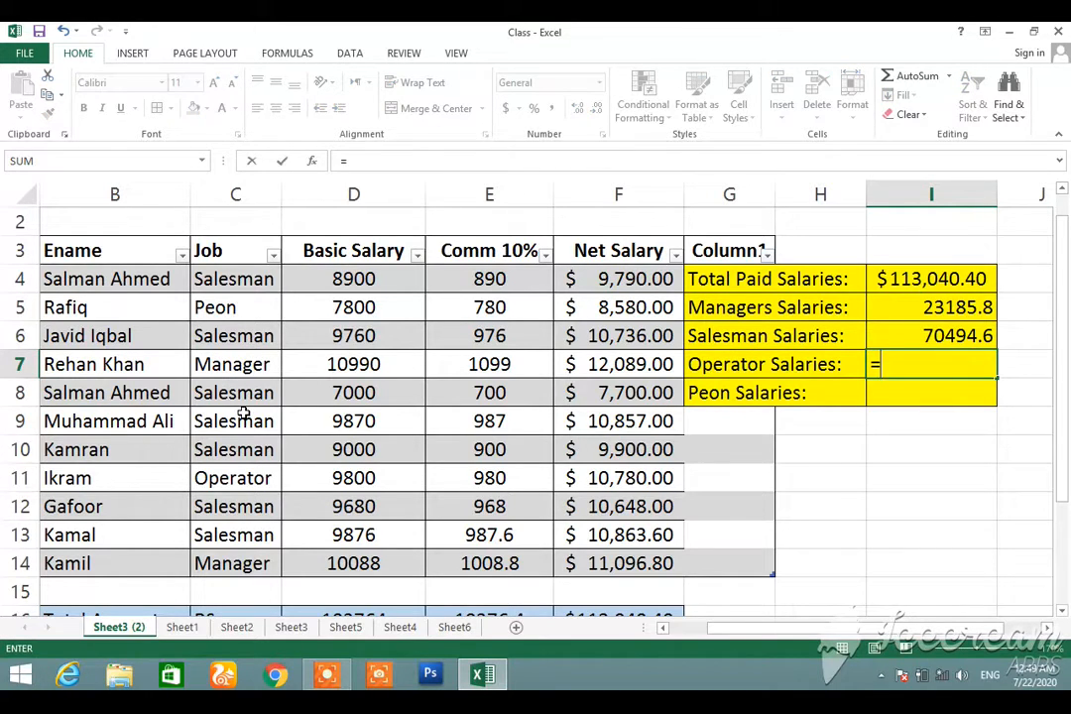
pyautogui.write('sumif')
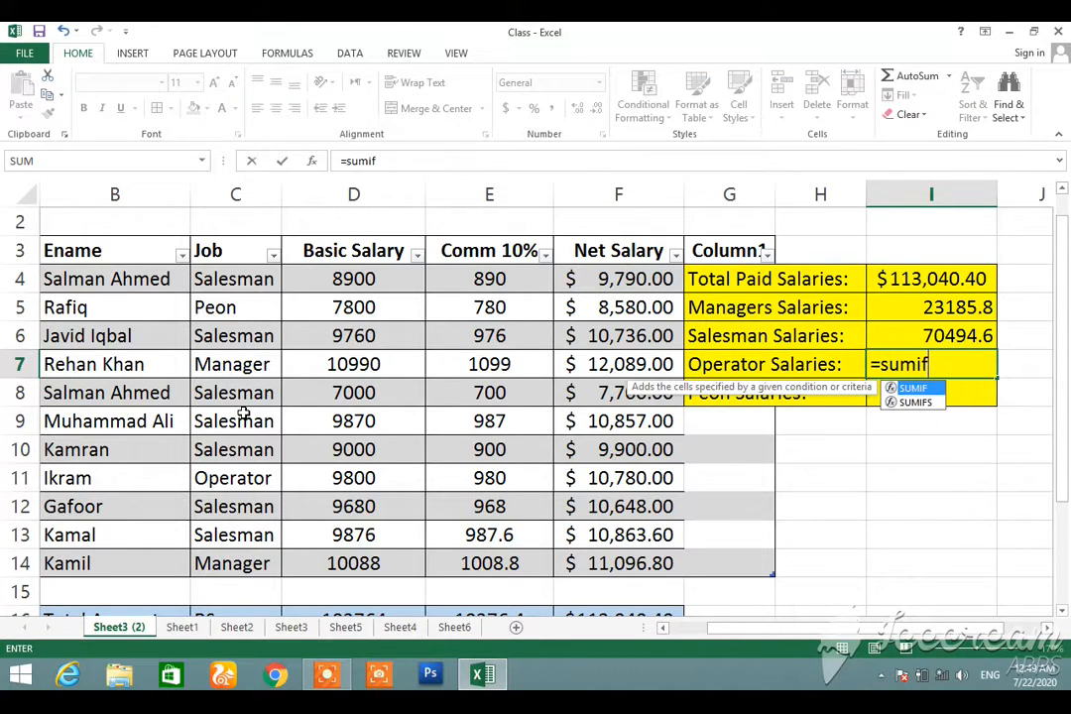
pyautogui.write('(')
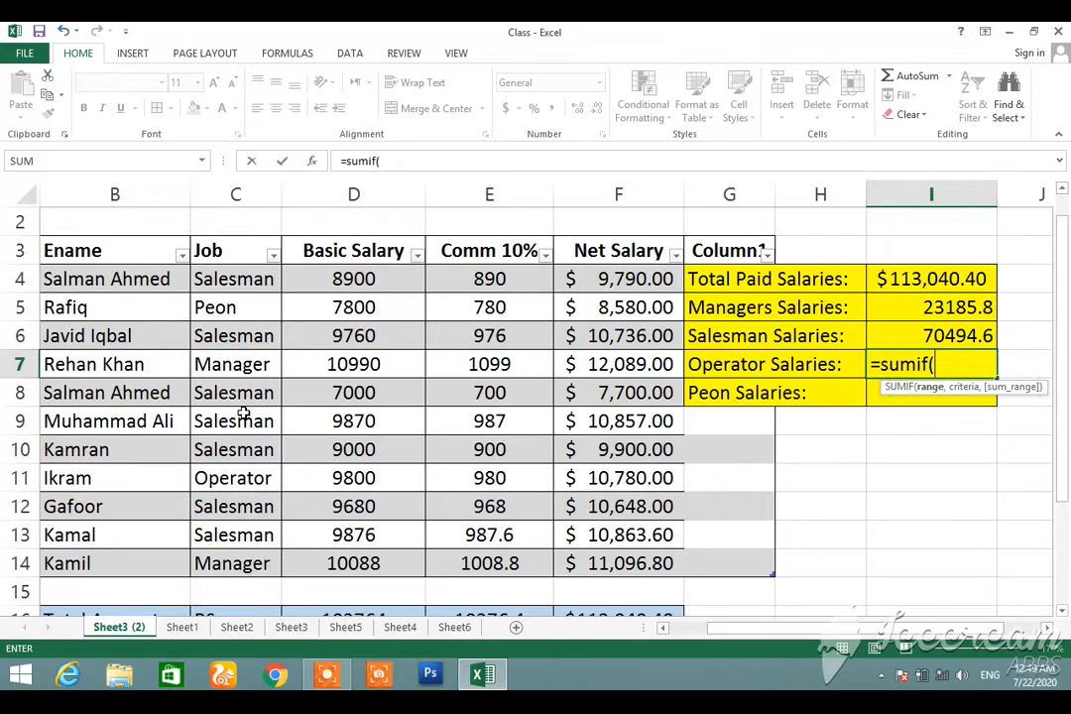
pyautogui.write('c4')
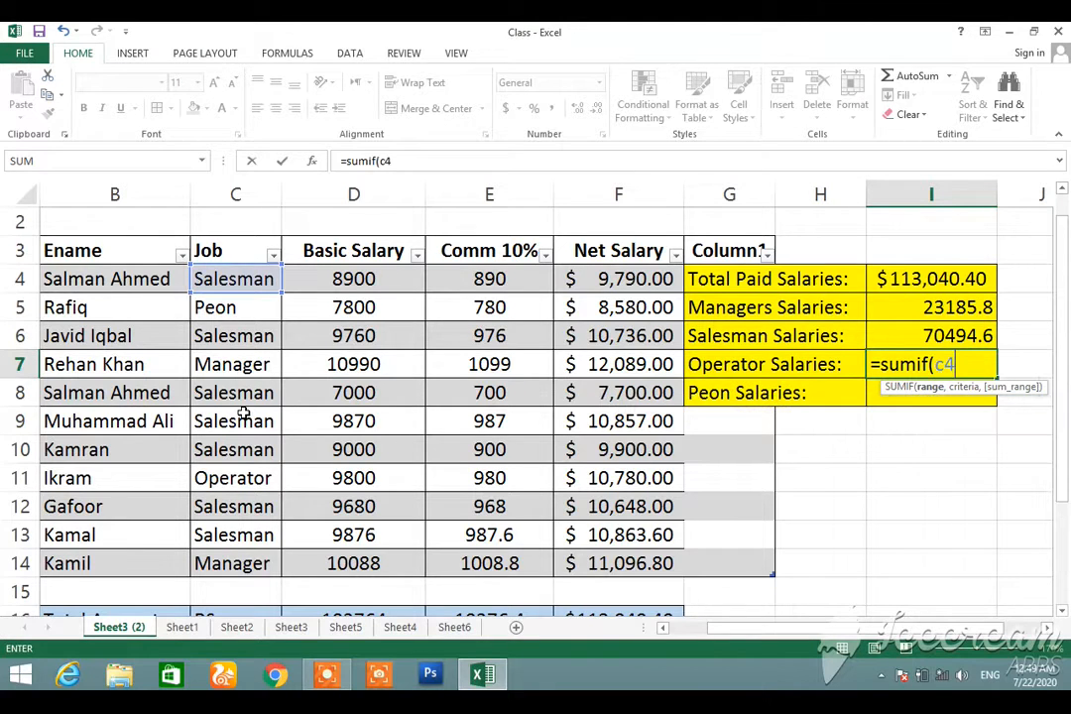
pyautogui.write(':c14')
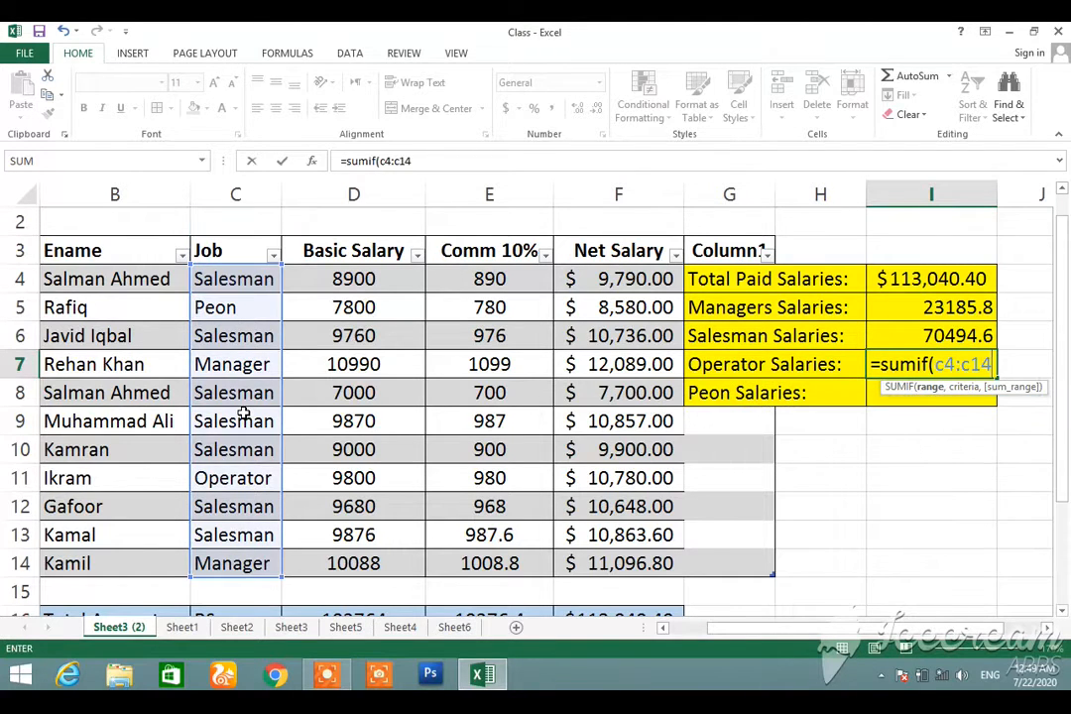
pyautogui.write(',')
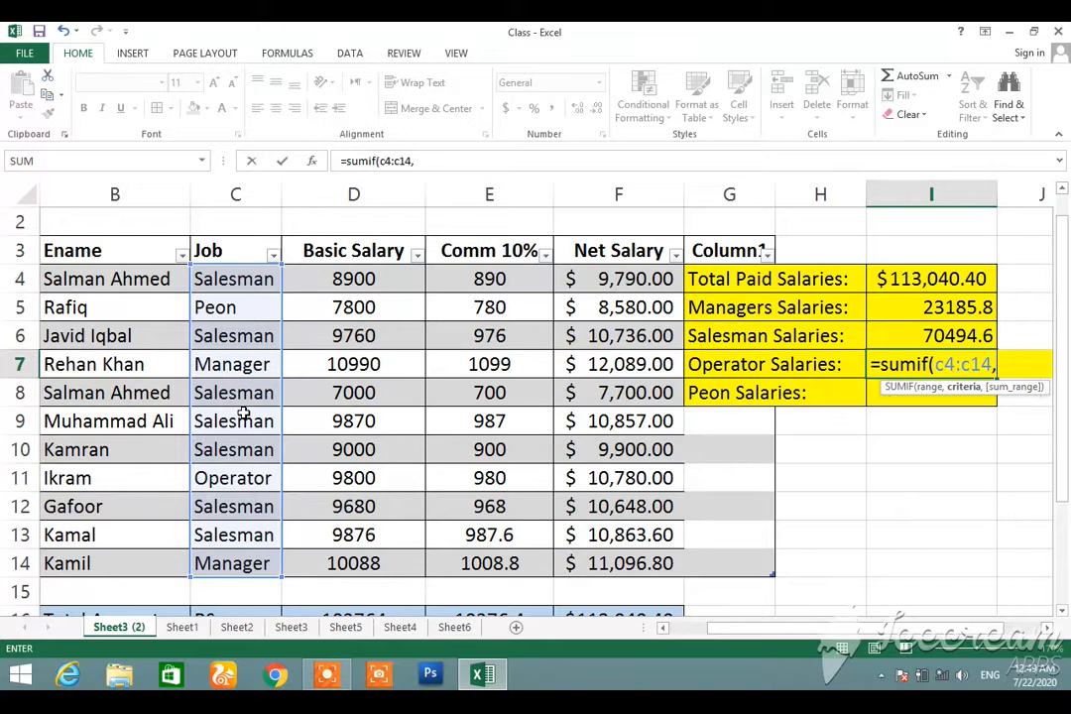
pyautogui.write('"Opera')
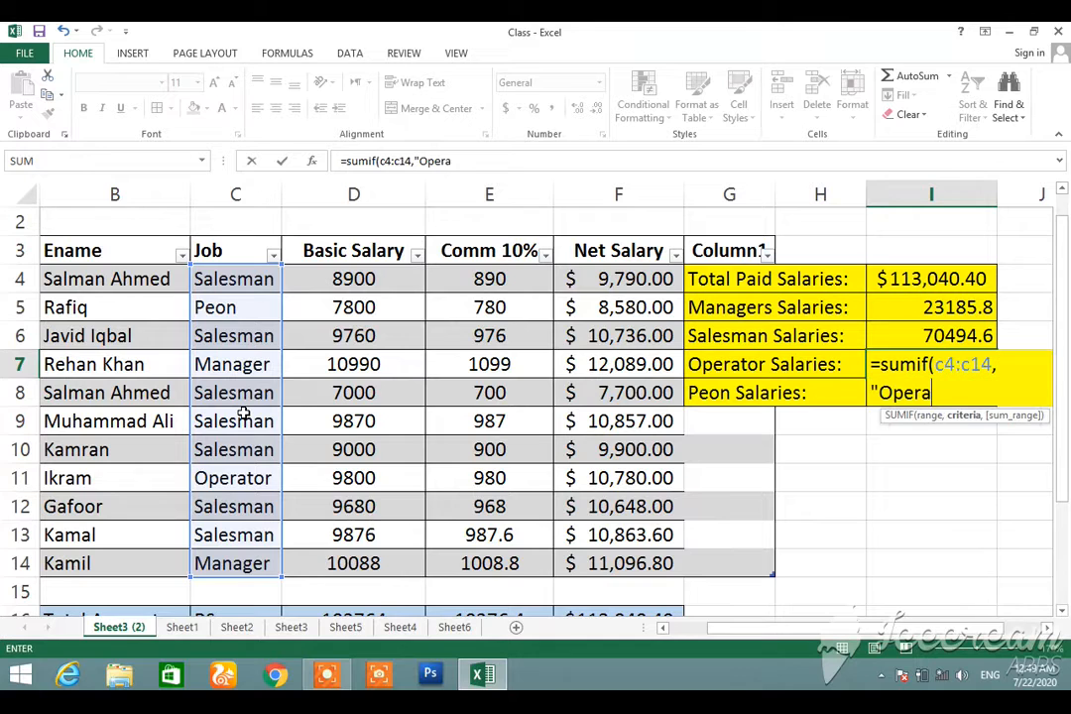
pyautogui.write('tor",')
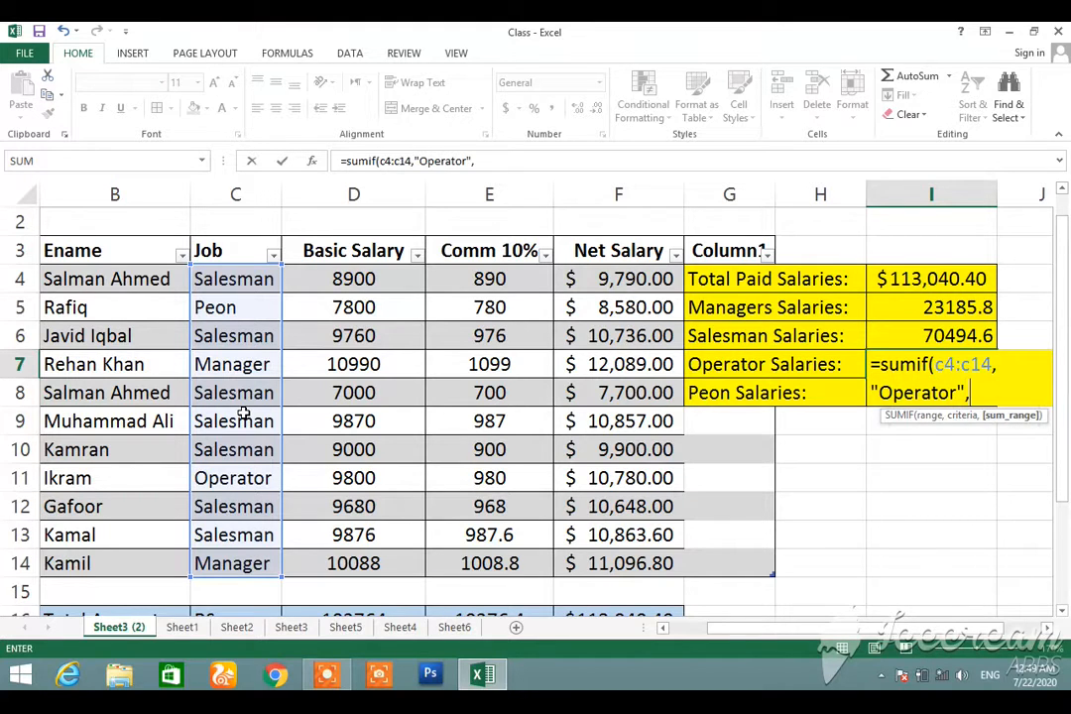
pyautogui.write('"f')
pyautogui.write('4')
pyautogui.write(':')
pyautogui.press('BackSpace')
pyautogui.press('BackSpace')
pyautogui.press('BackSpace')
pyautogui.press('BackSpace')
pyautogui.write('f4')
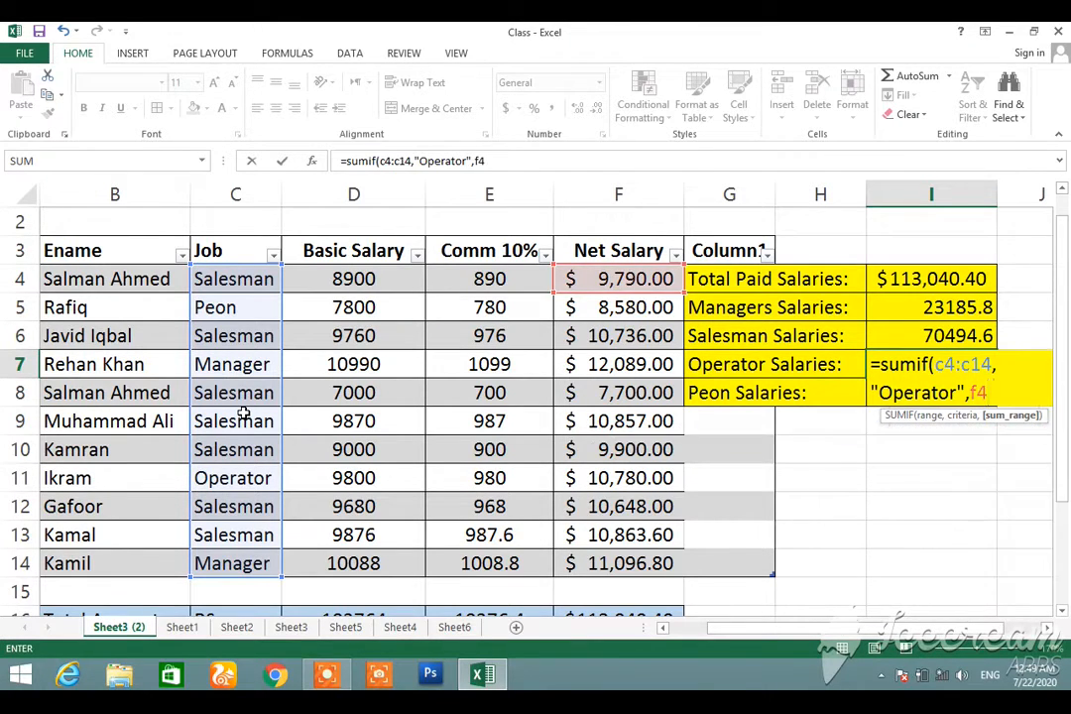
pyautogui.write(':f14')
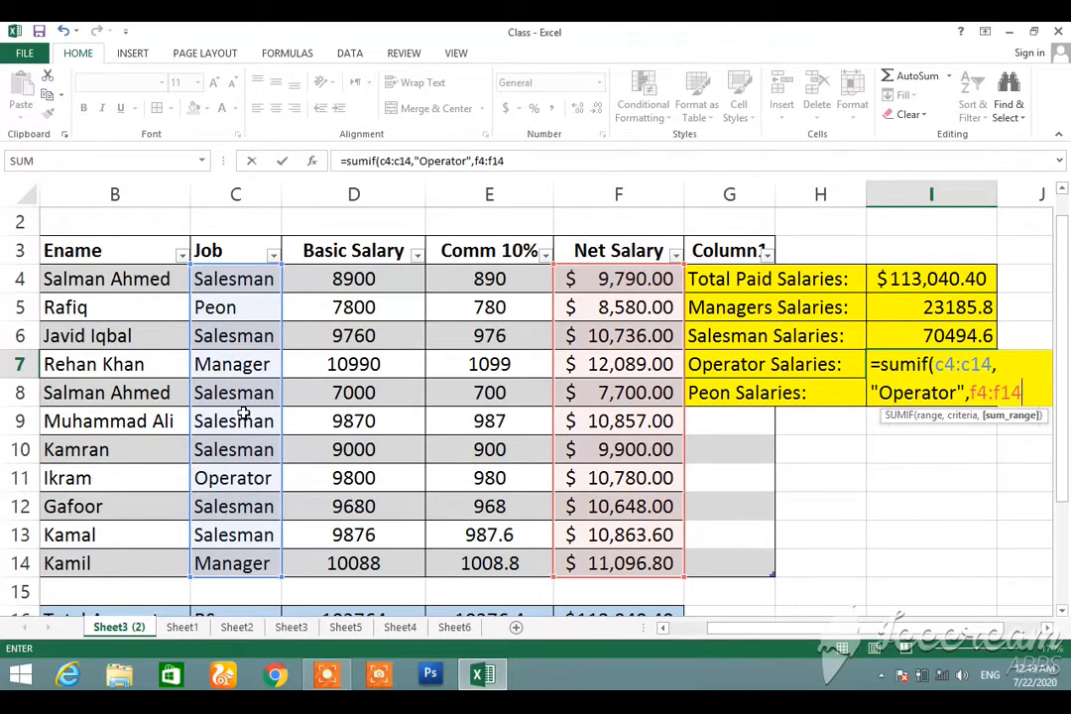
pyautogui.press('Return')
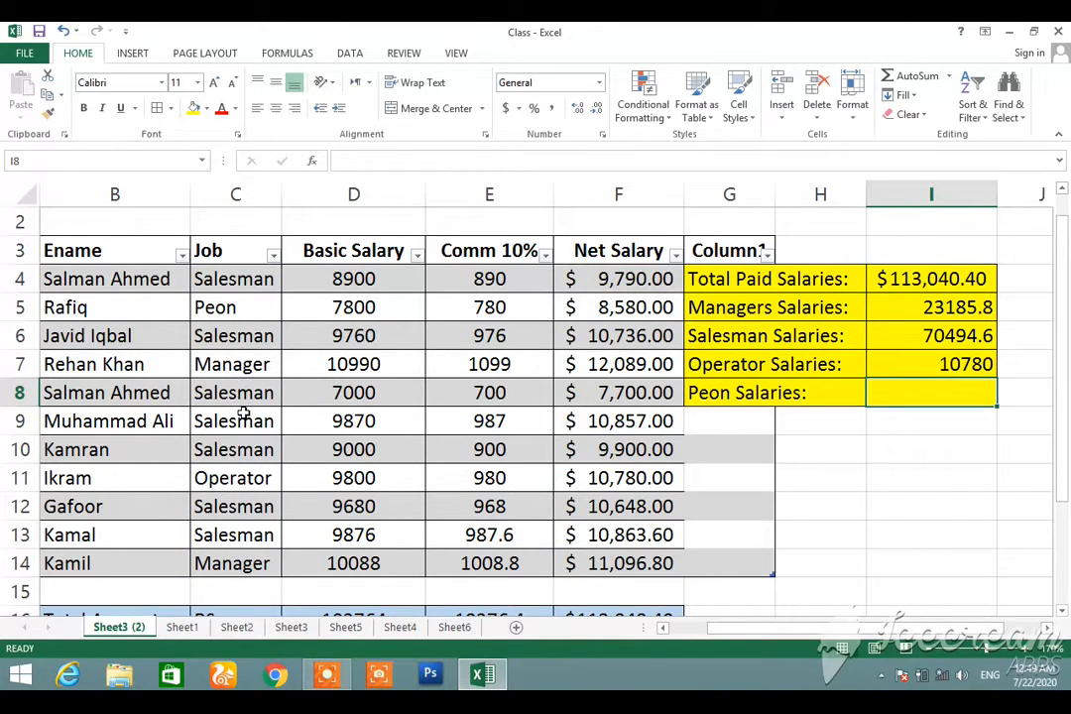
pyautogui.press('Up')
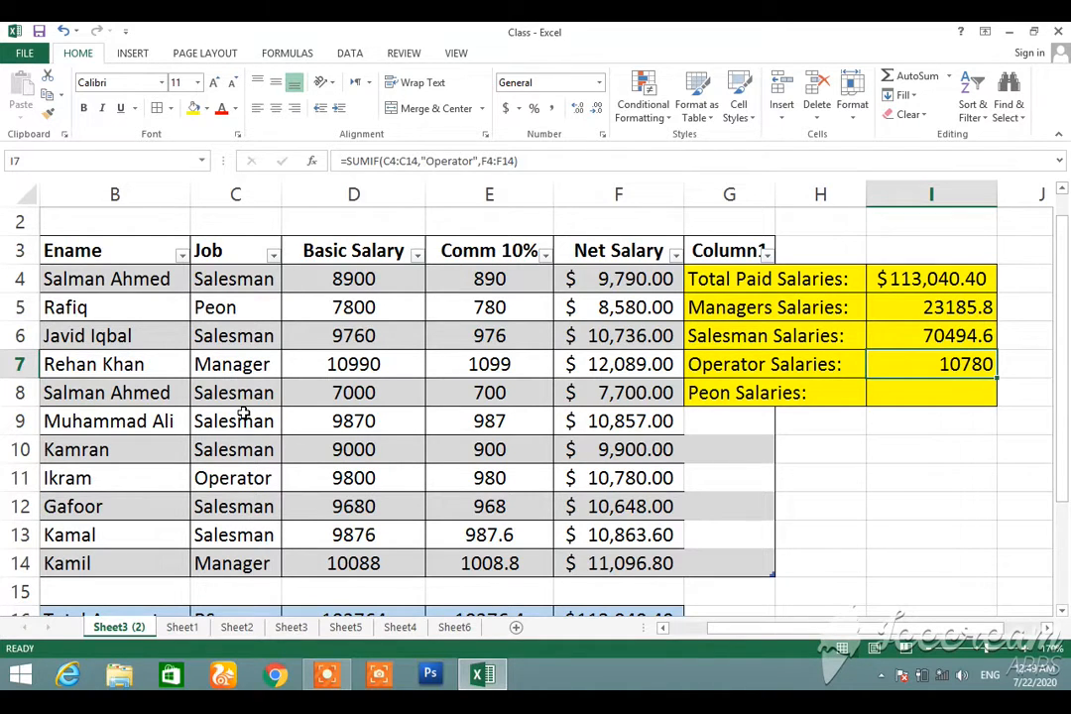
# Step: Enter a SUMIF formula in I8 that sums Net Salary F4:F14 where the Job range C4:C14 equals "Peon"
pyautogui.press('Down')
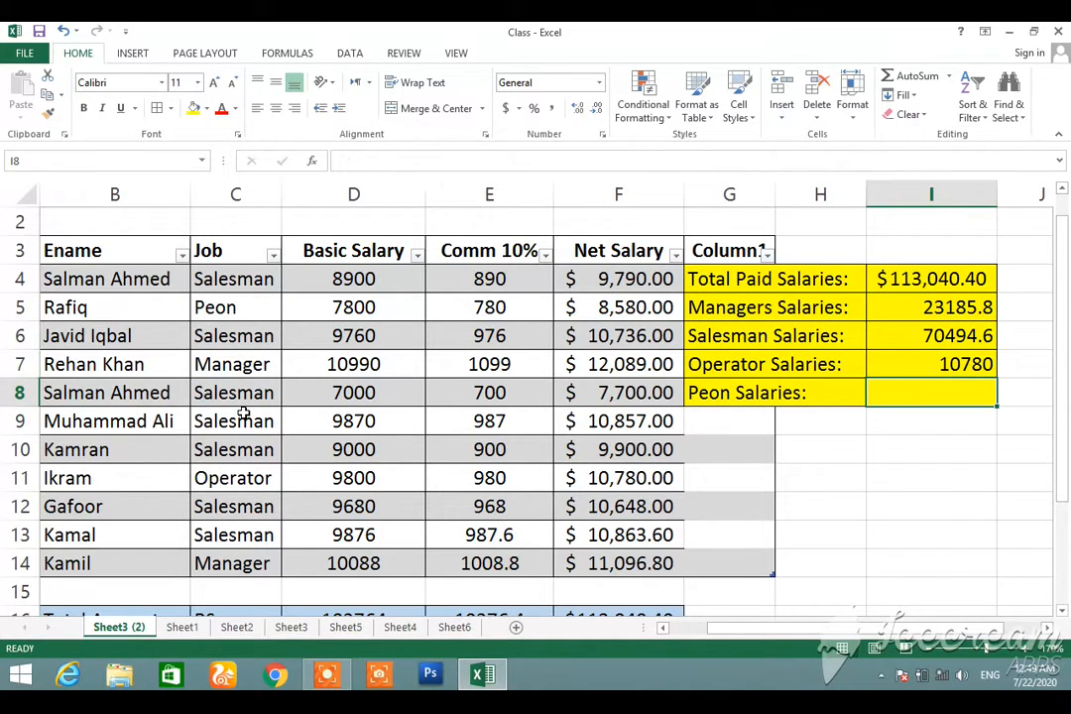
pyautogui.write('=sum')
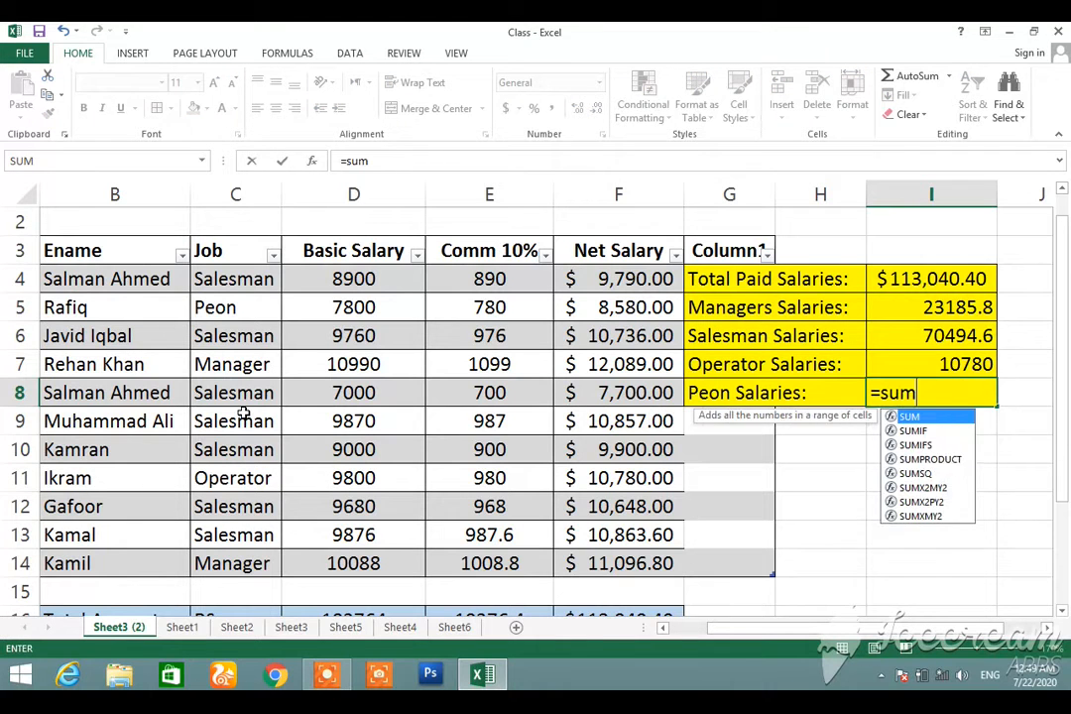
pyautogui.write('if(')
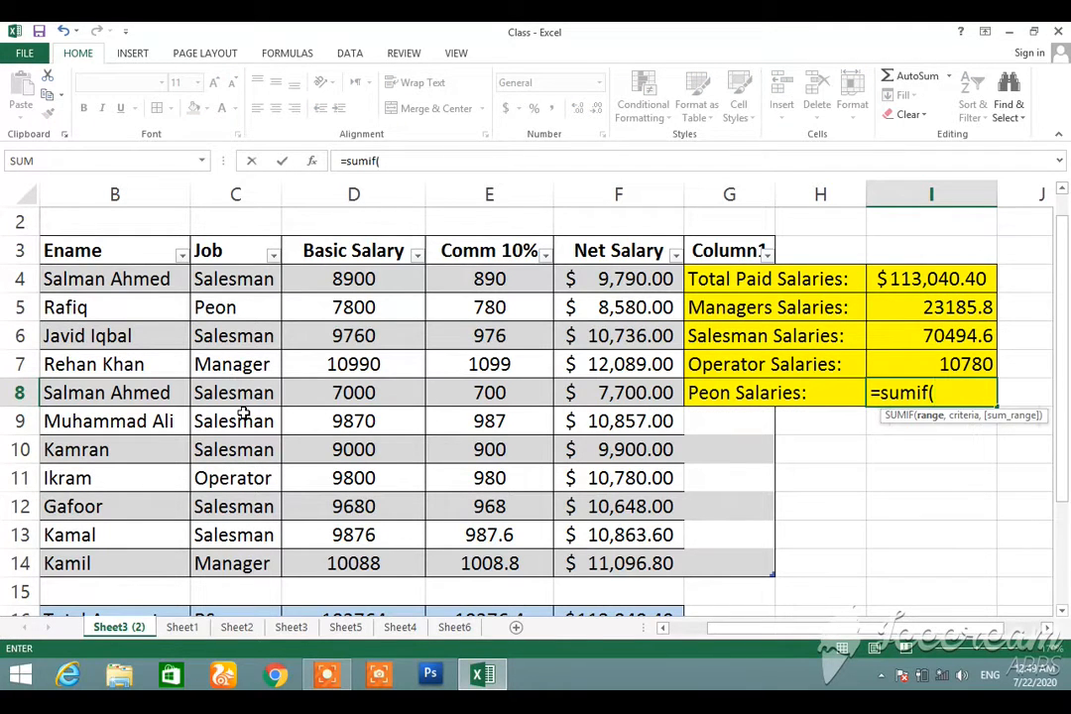
pyautogui.write('c4')
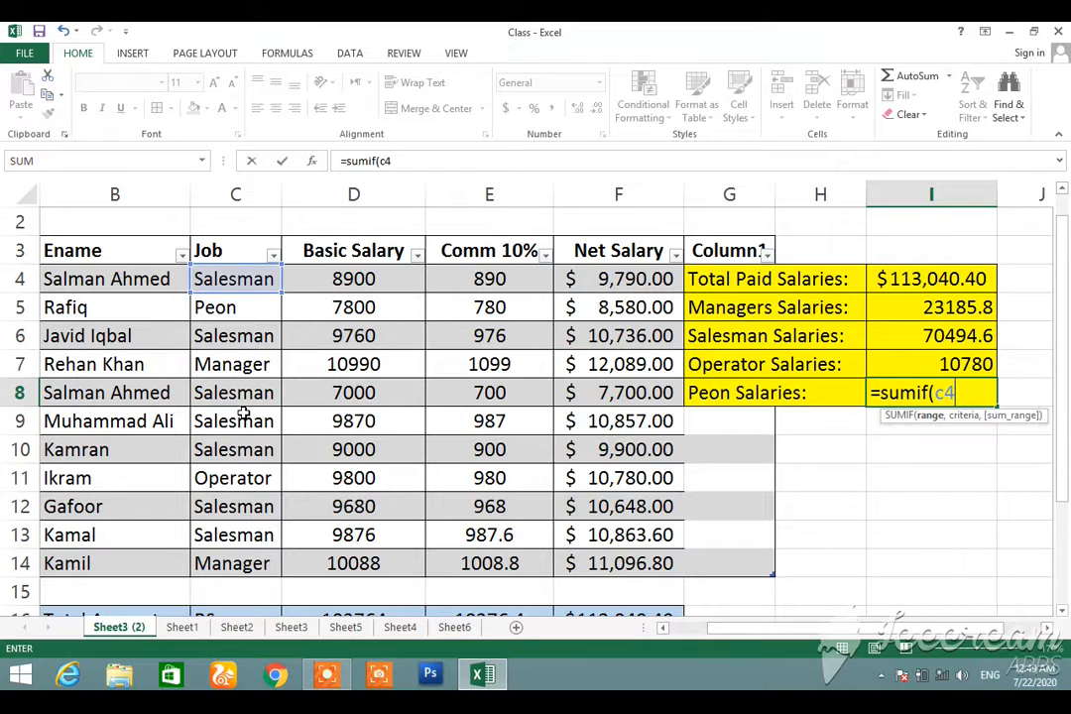
pyautogui.write(':c14')
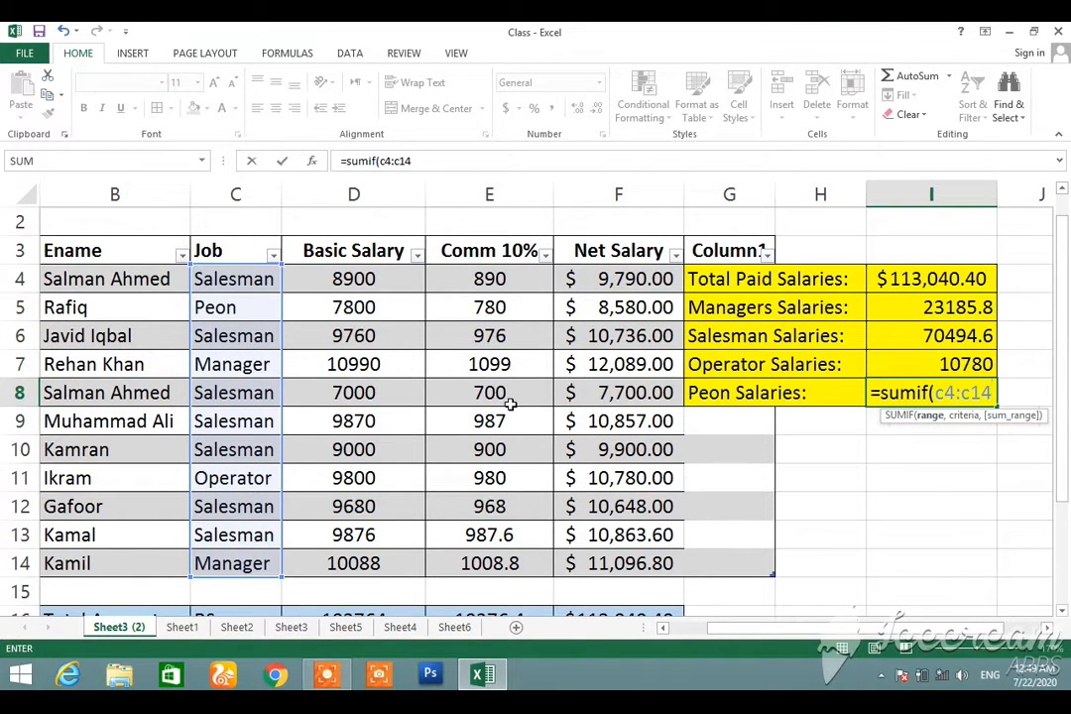
pyautogui.write(',"Peon')
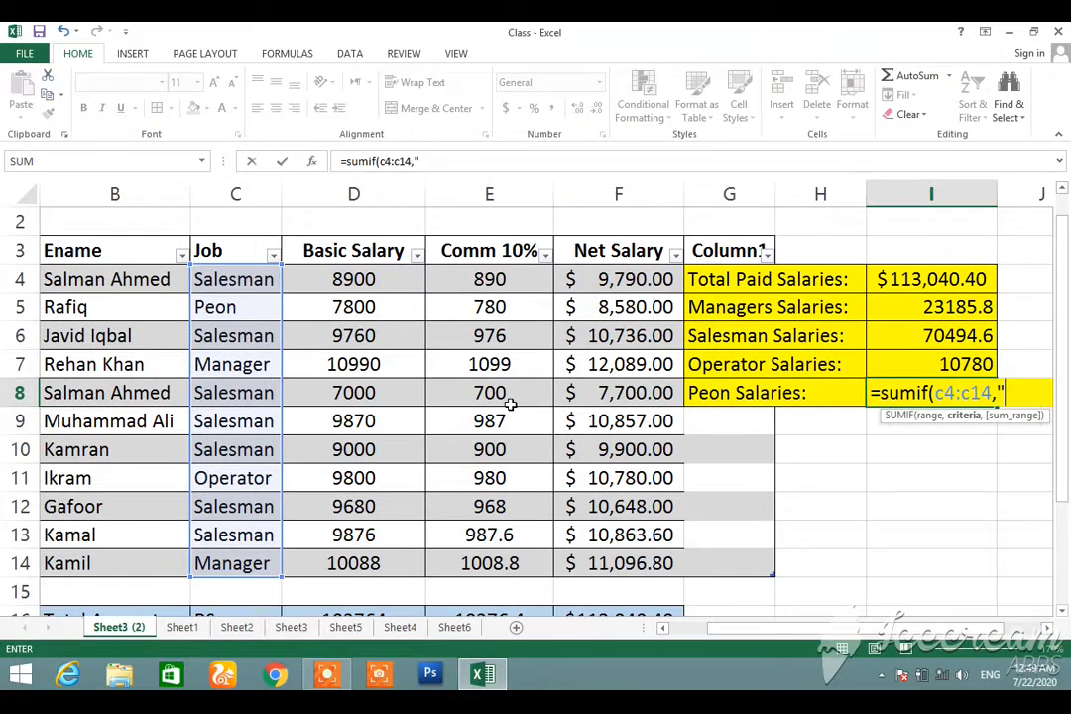
pyautogui.write('",f')
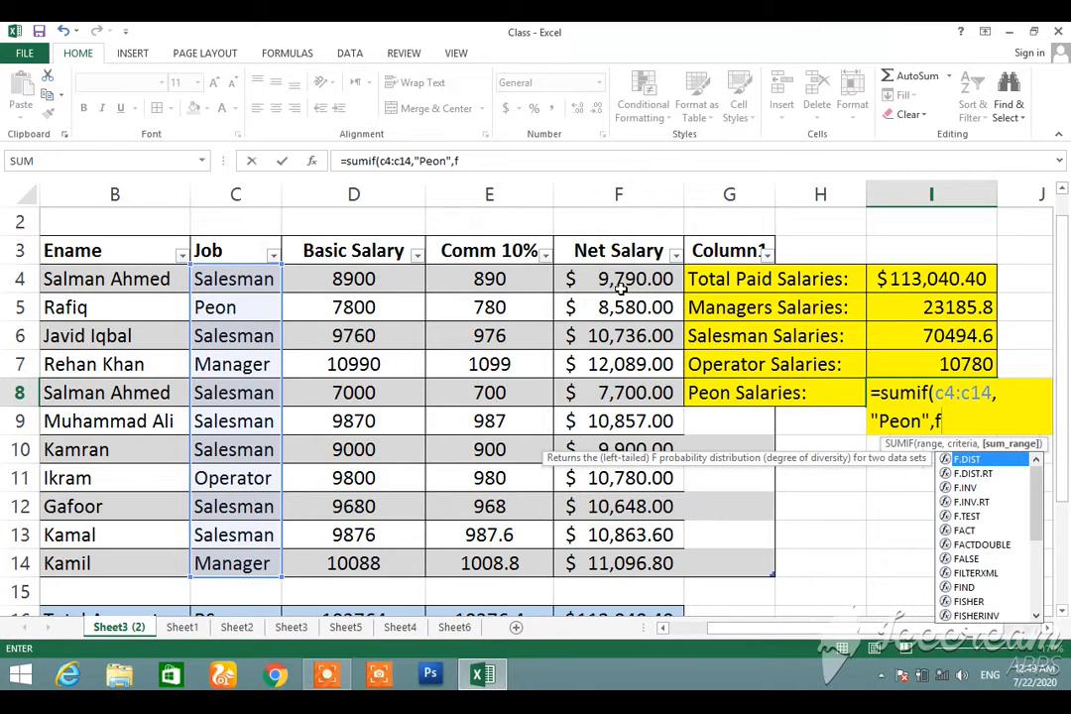
pyautogui.write('4:f14')
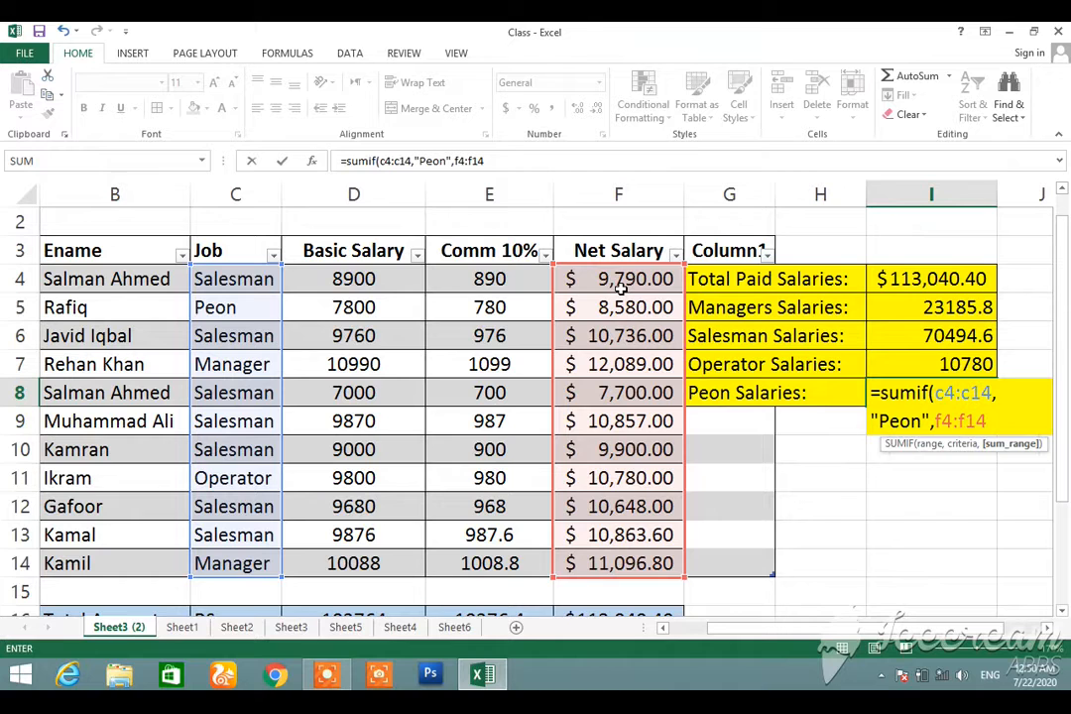
pyautogui.write(')')
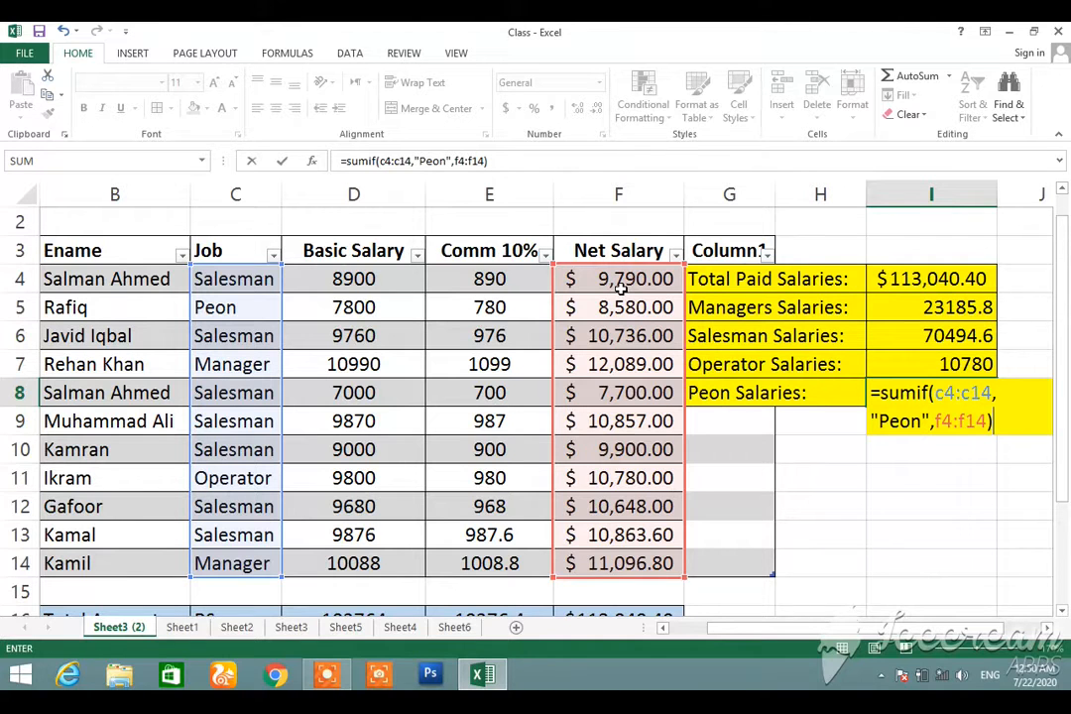
pyautogui.press('Return')
pyautogui.press('Up')
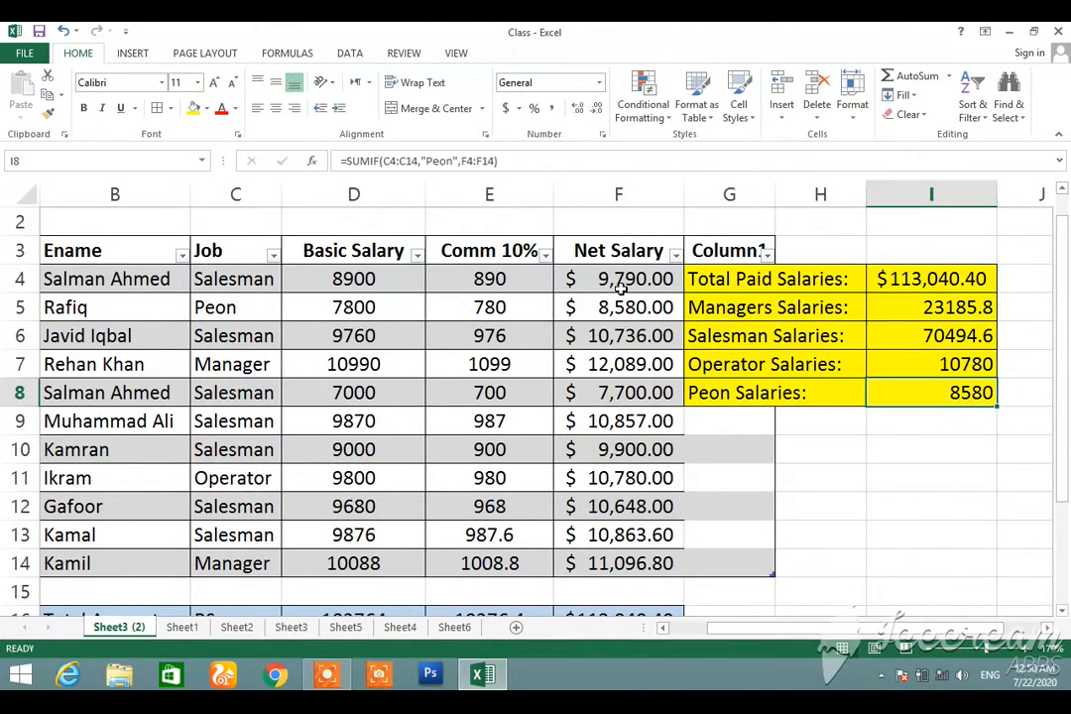
# Step: Change the Job entry in cell C8 to "Peon"
pyautogui.press('Left')
pyautogui.press('Left')
pyautogui.press('Left')
pyautogui.press('Left')
pyautogui.press('Left')
pyautogui.press('Left')
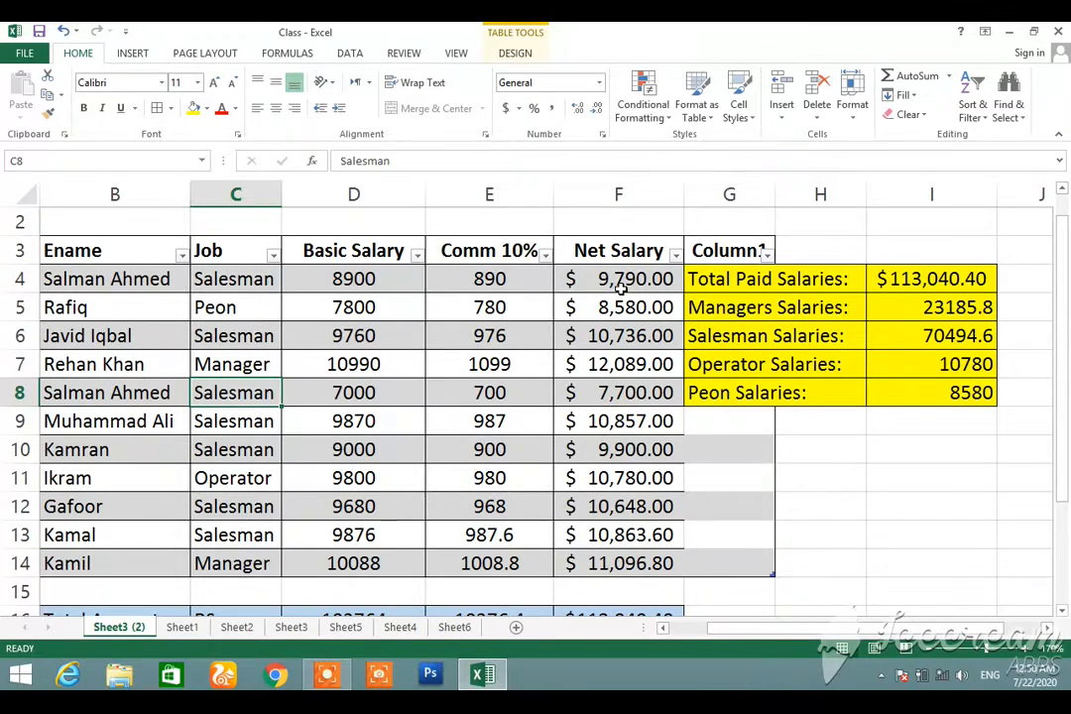
pyautogui.write('Peom')
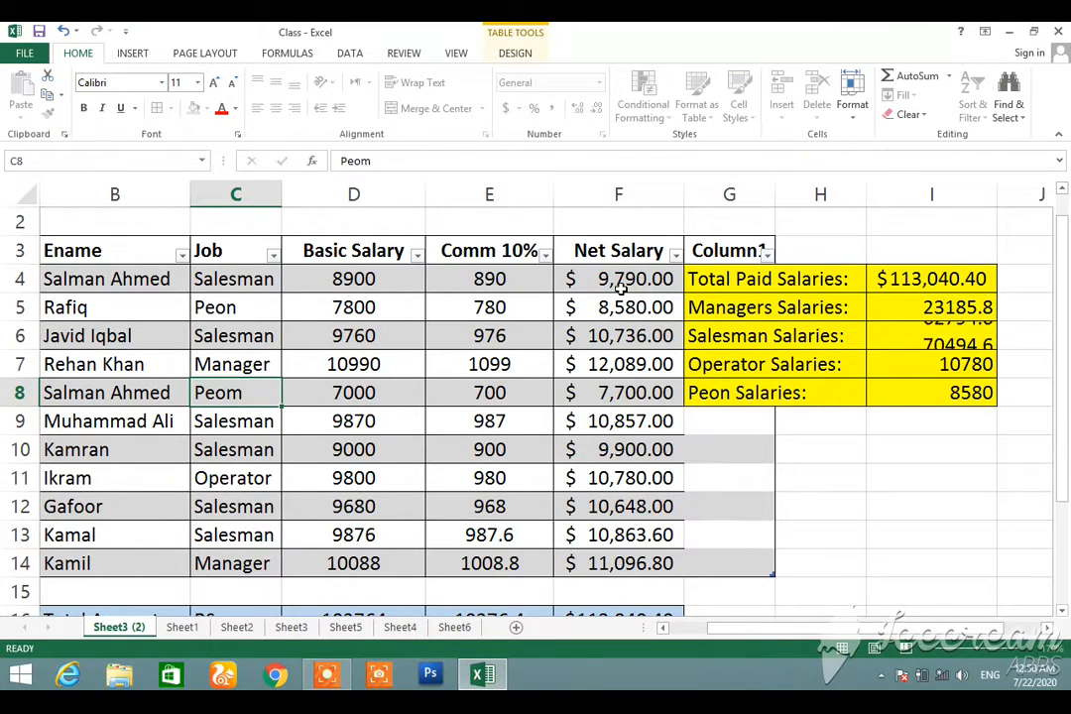
pyautogui.press('Return')
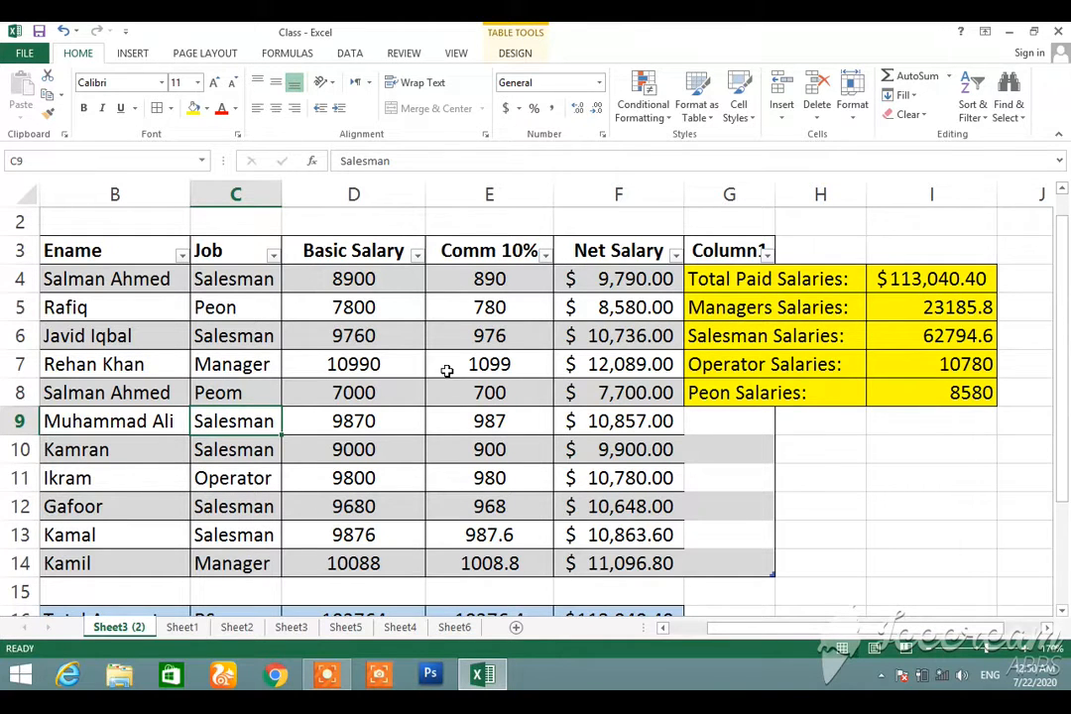
pyautogui.click(264, 393)
pyautogui.doubleClick(264, 392)
pyautogui.press('BackSpace')
pyautogui.write('n')
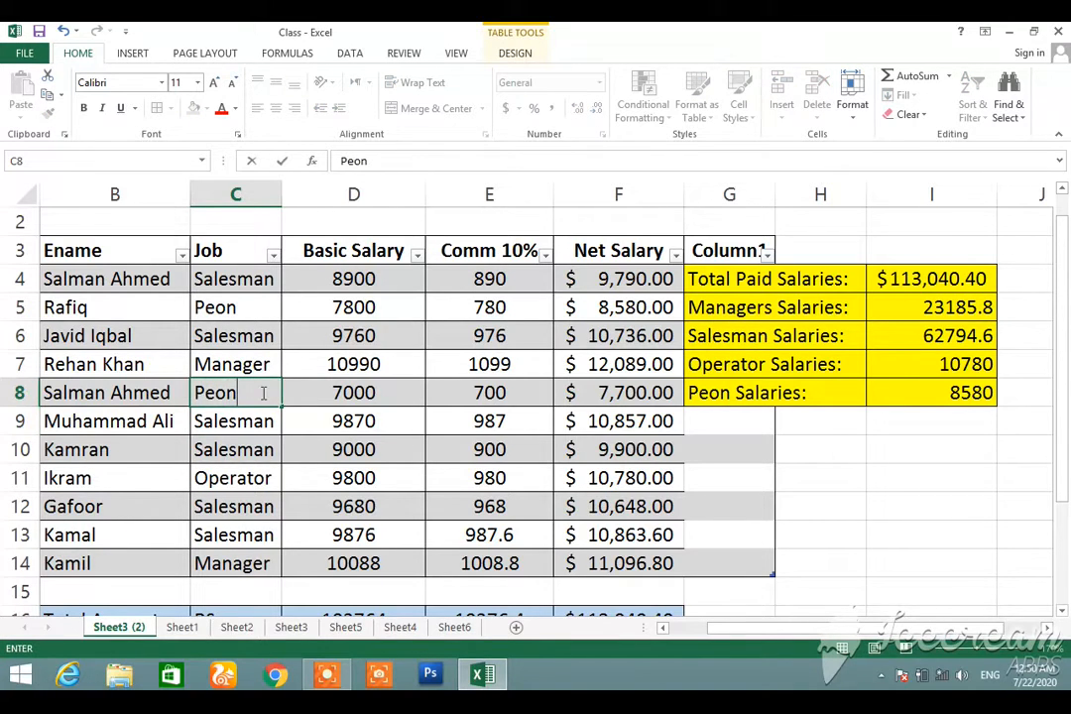
pyautogui.press('Return')
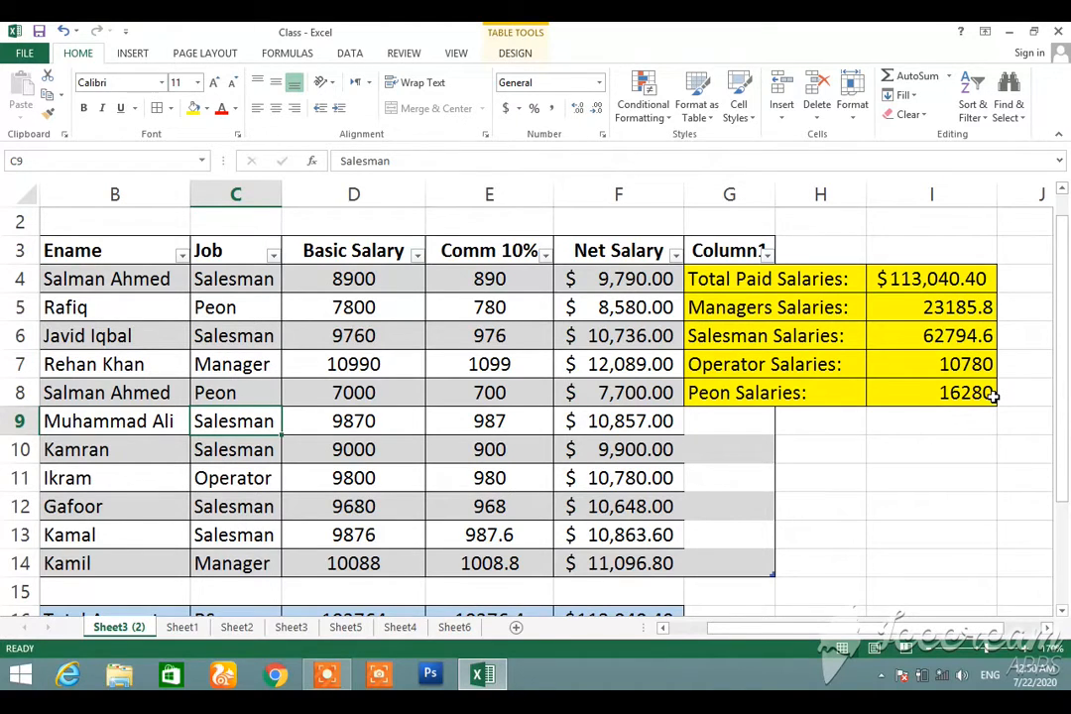
# Step: Enter the heading "Amount" in cell I3 above the summary totals
pyautogui.click(1047, 628)
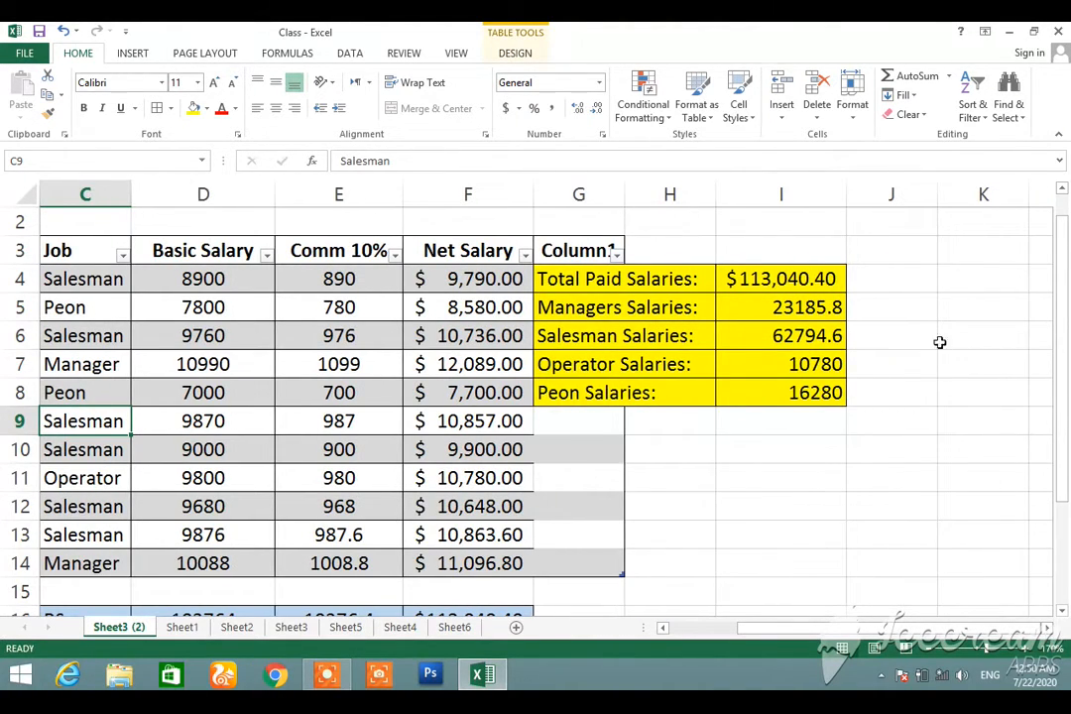
pyautogui.click(813, 249)
pyautogui.write('Amoutn')
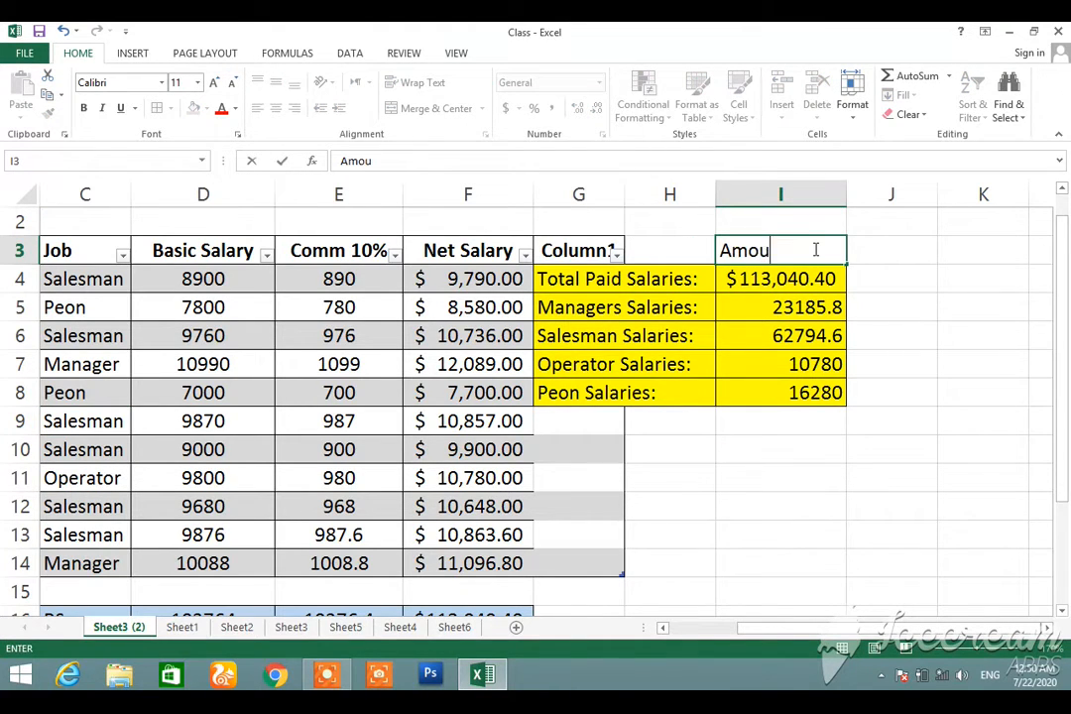
pyautogui.press('BackSpace')
pyautogui.press('BackSpace')
pyautogui.write('nt')
pyautogui.press('Return')
pyautogui.press('Up')
# Step: Enter the heading "No.of Emply" in cell J3, beside the Amount heading
pyautogui.press('Right')
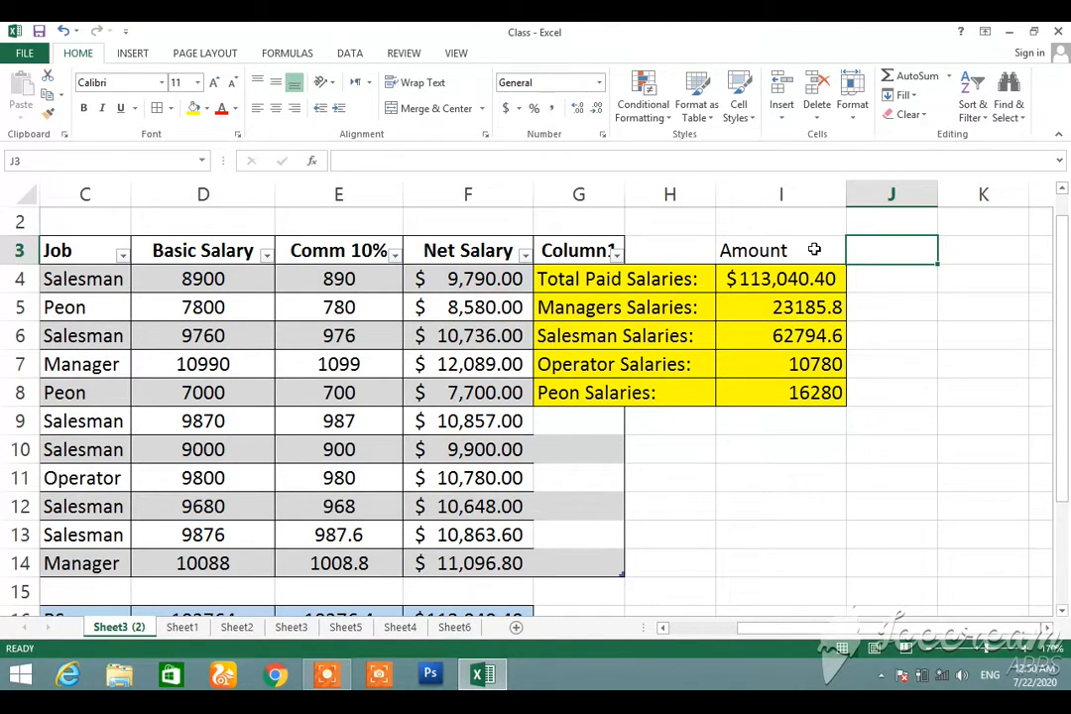
pyautogui.write('No.of E')
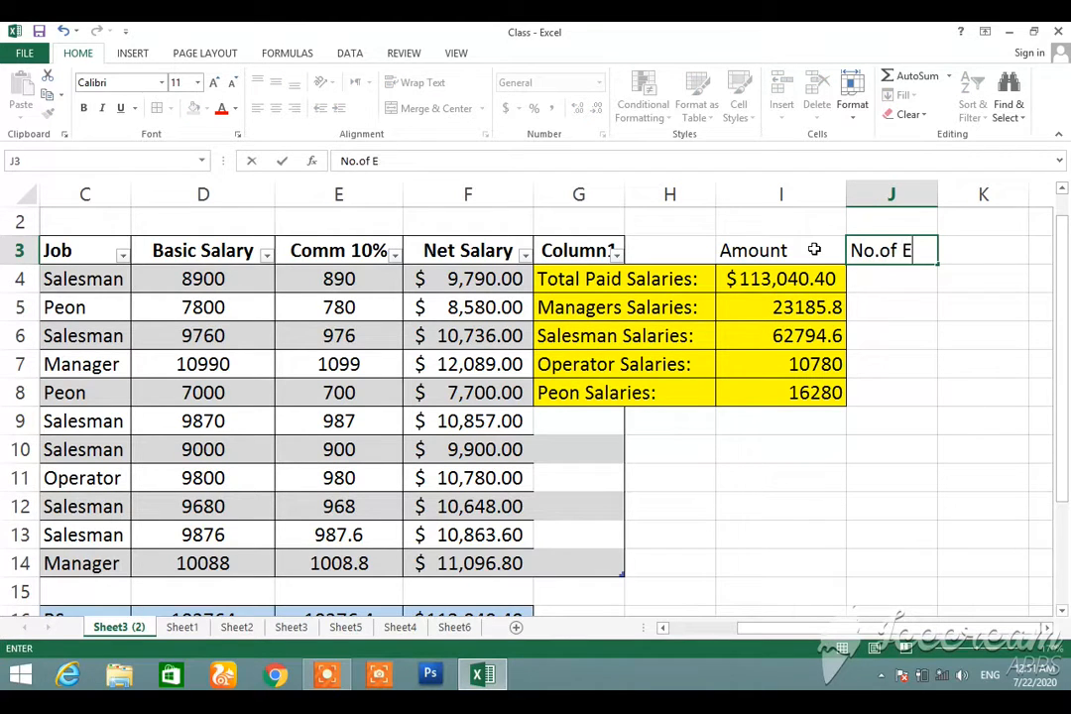
pyautogui.write('mply')
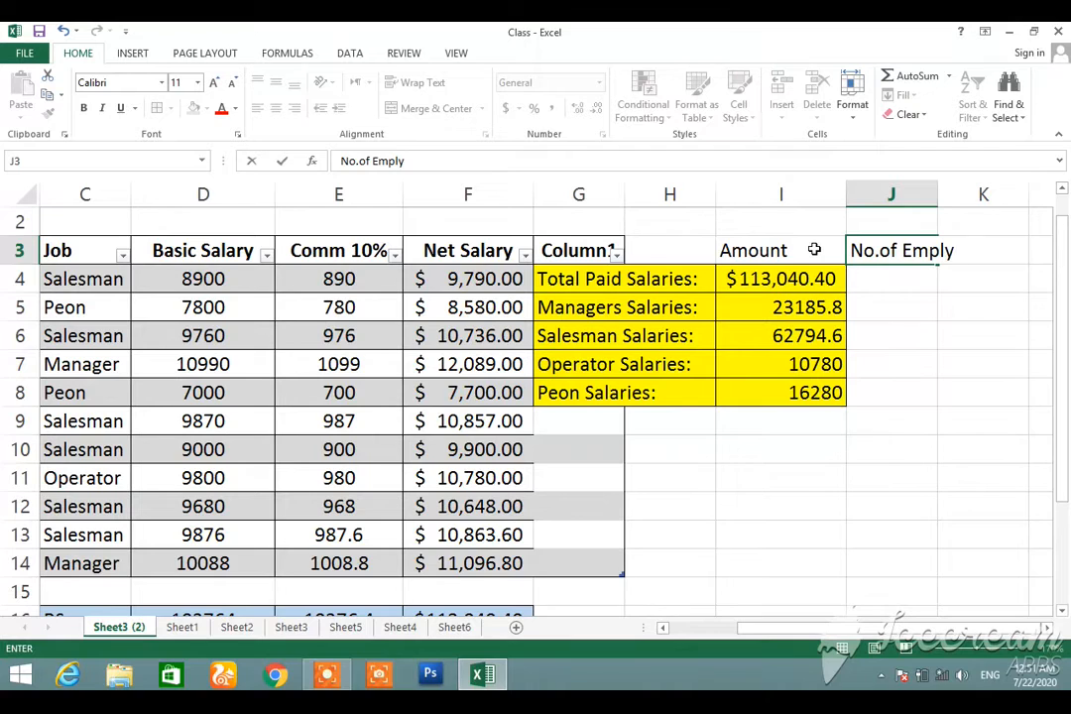
pyautogui.press('Return')
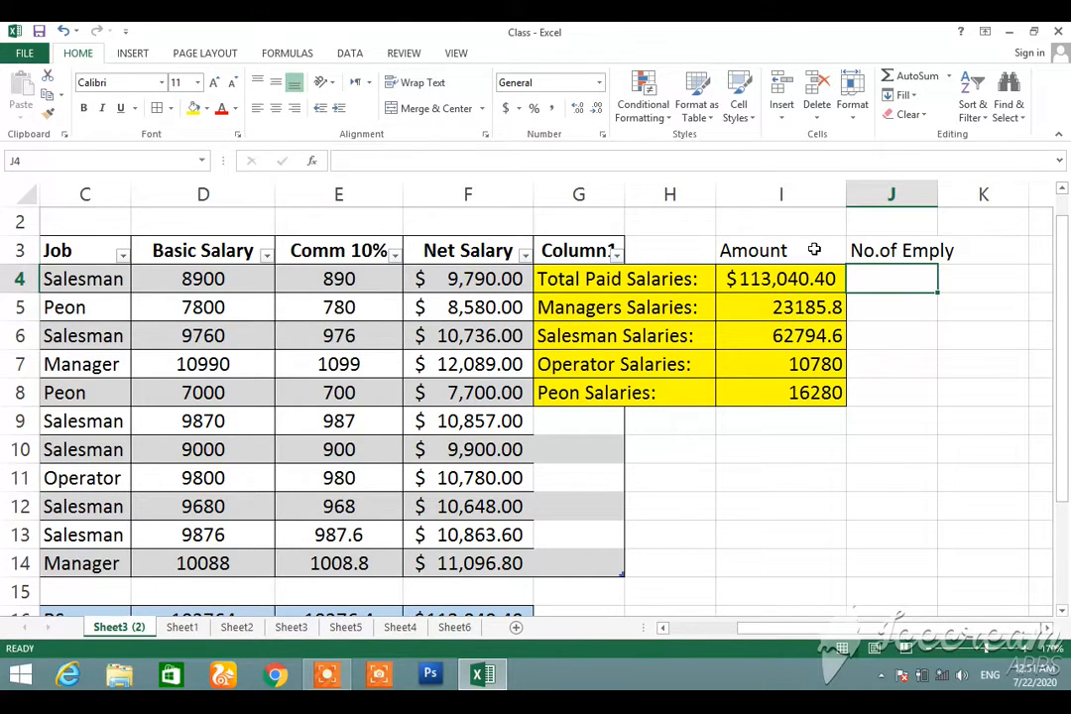
# Step: Start a COUNT formula in cell J4, beside the Total Paid Salaries amount
pyautogui.write('=')
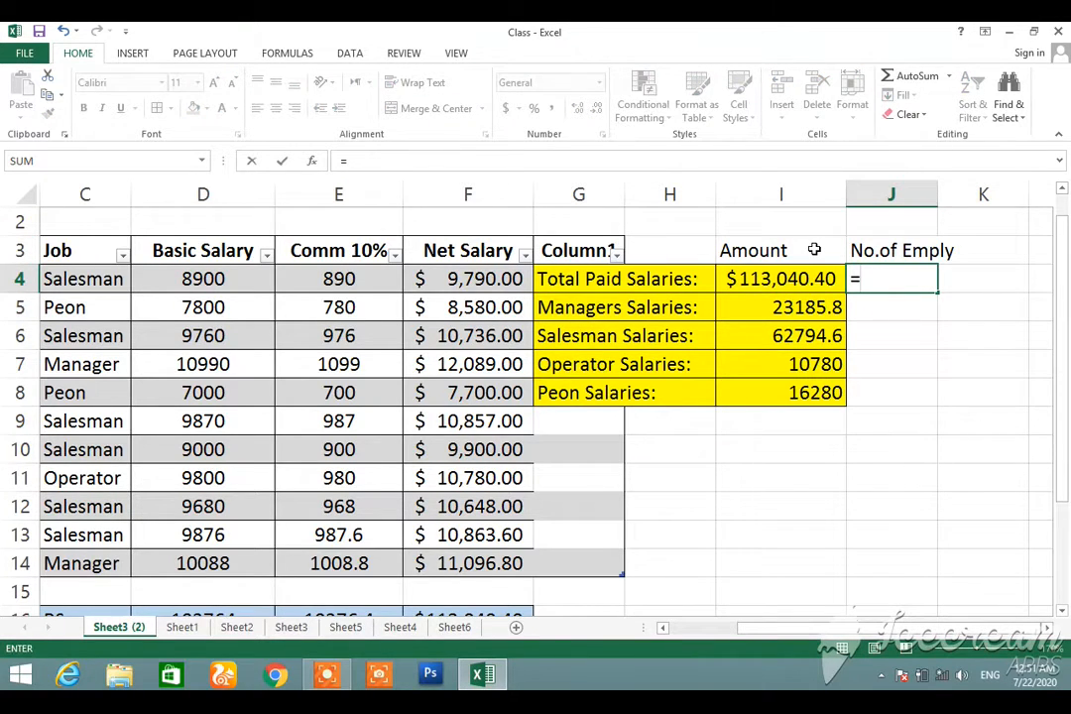
pyautogui.write('count')
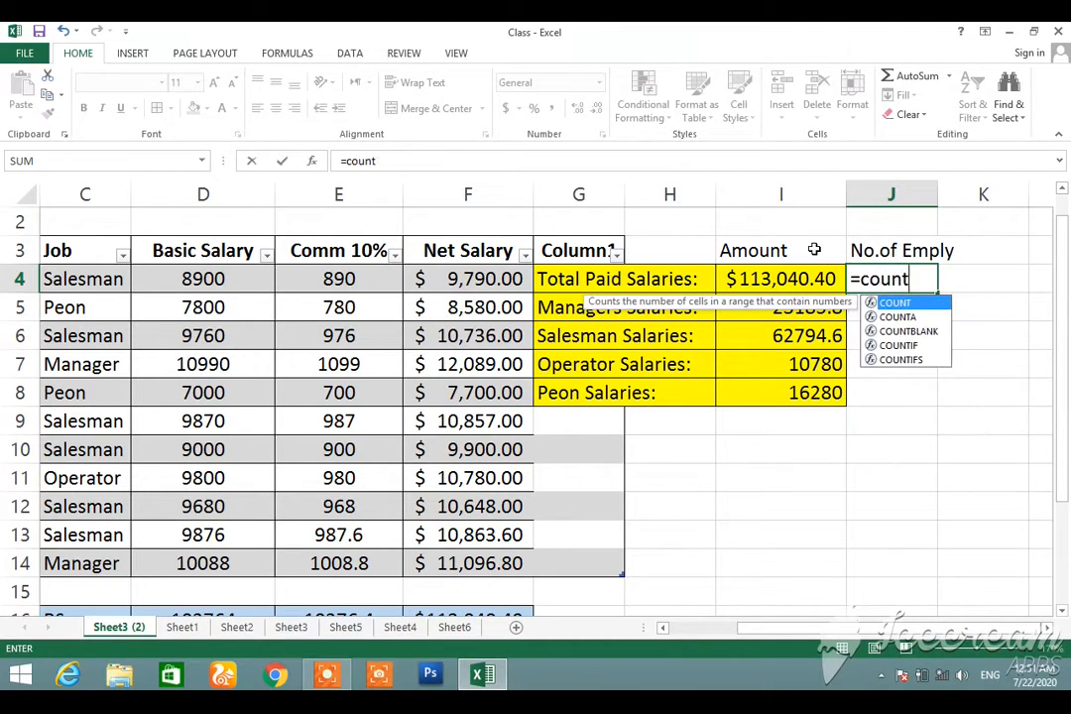
pyautogui.write('if(')
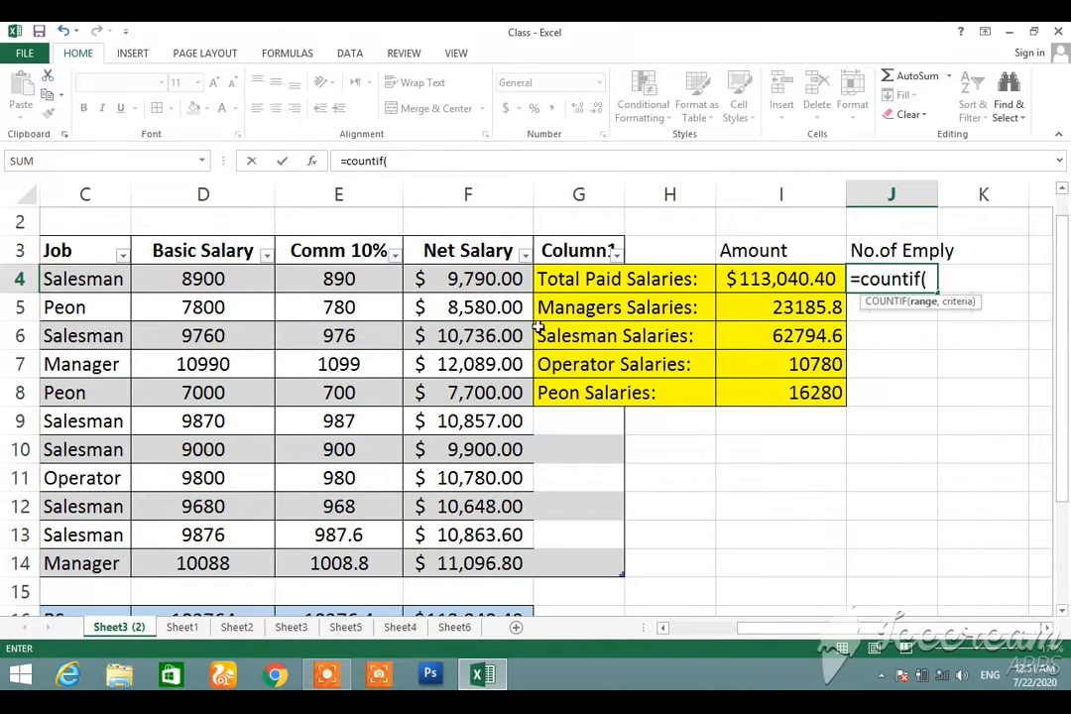
pyautogui.write('c4:c14,"')
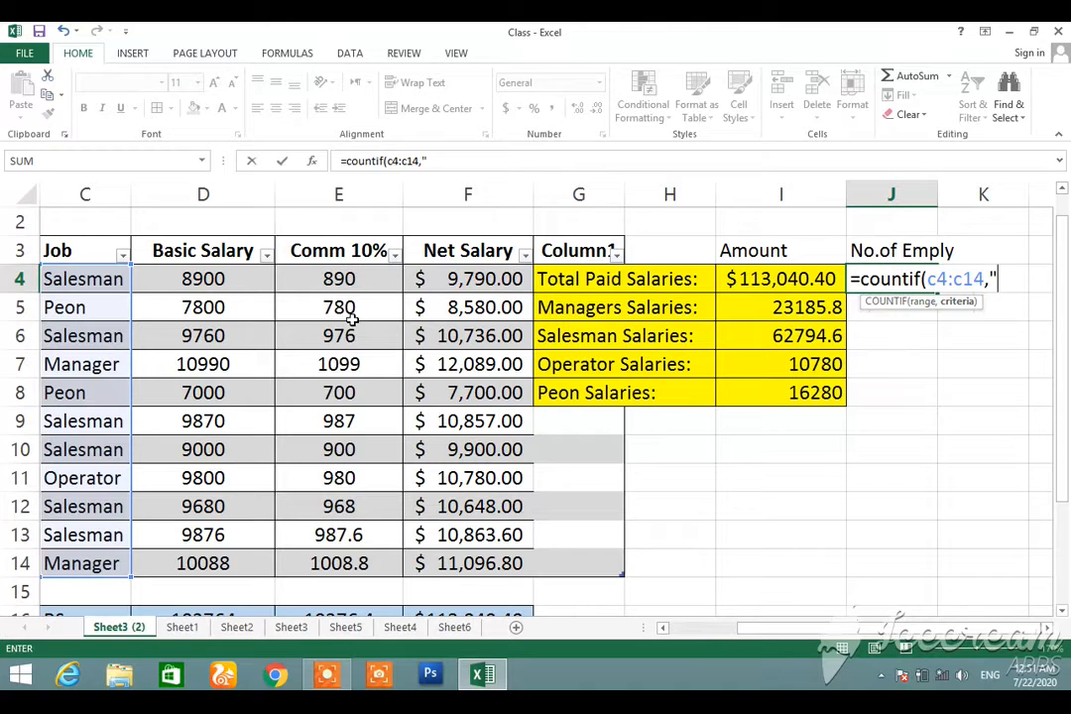
pyautogui.press('BackSpace')
pyautogui.press('BackSpace')
pyautogui.press('BackSpace')
pyautogui.press('BackSpace')
pyautogui.press('BackSpace')
pyautogui.press('BackSpace')
pyautogui.press('BackSpace')
pyautogui.press('BackSpace')
pyautogui.press('BackSpace')
pyautogui.press('BackSpace')
pyautogui.press('BackSpace')
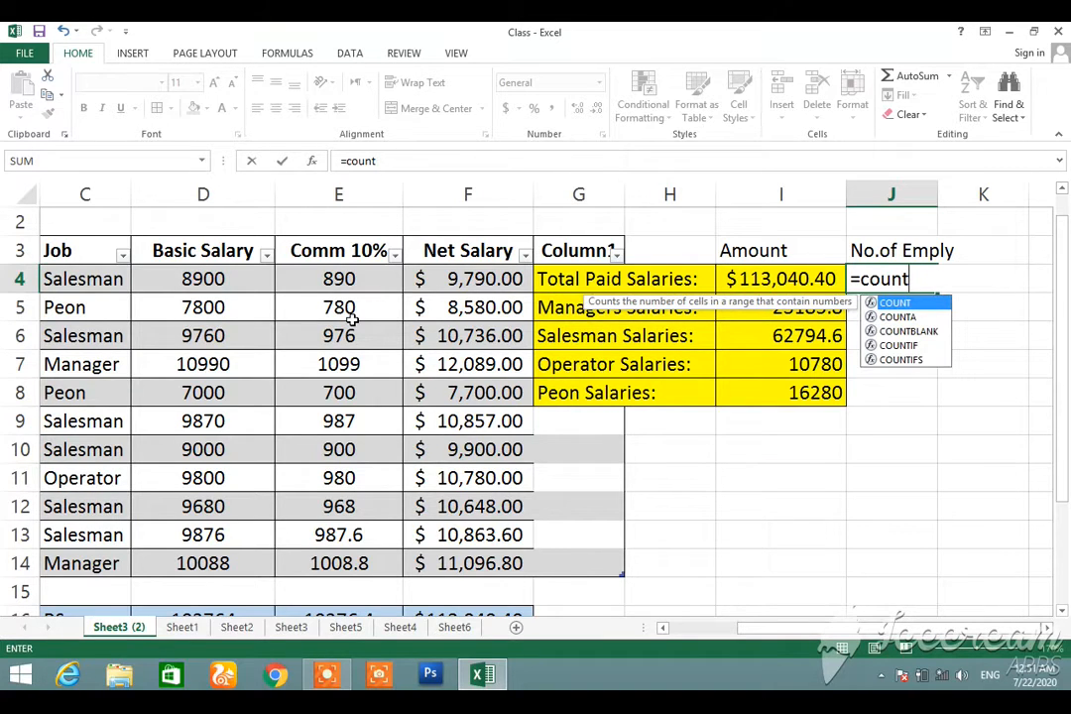
# Step: Complete the COUNT formula in J4 with the Comm 10% range E4:E14 and enter it
pyautogui.write('(')
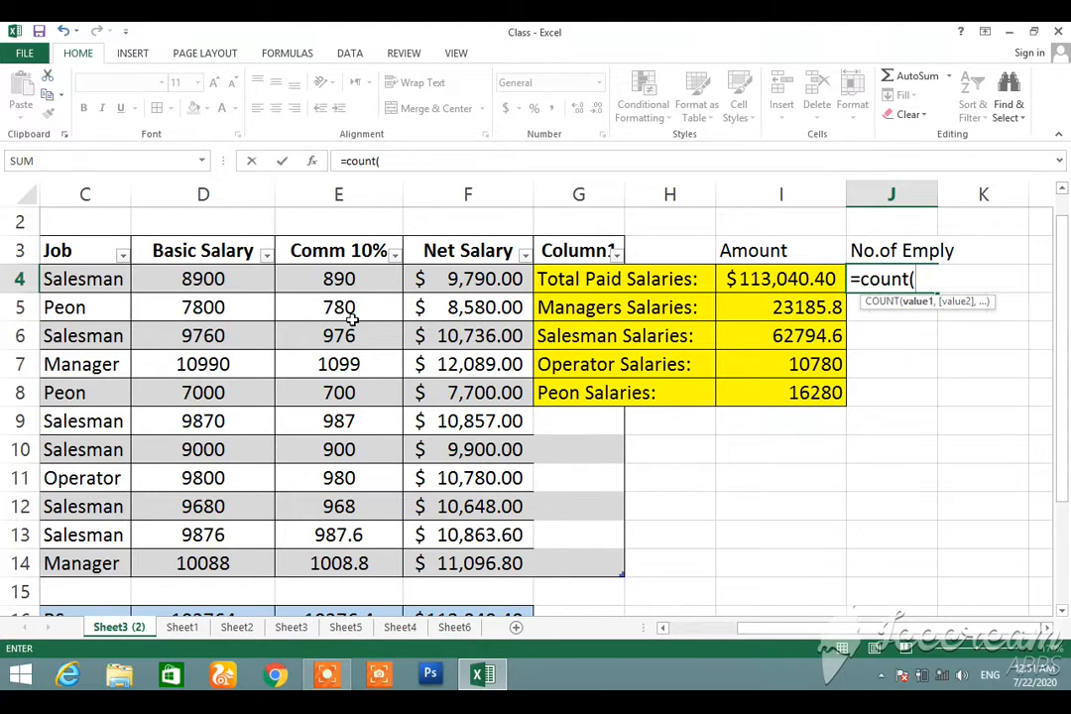
pyautogui.write('e')
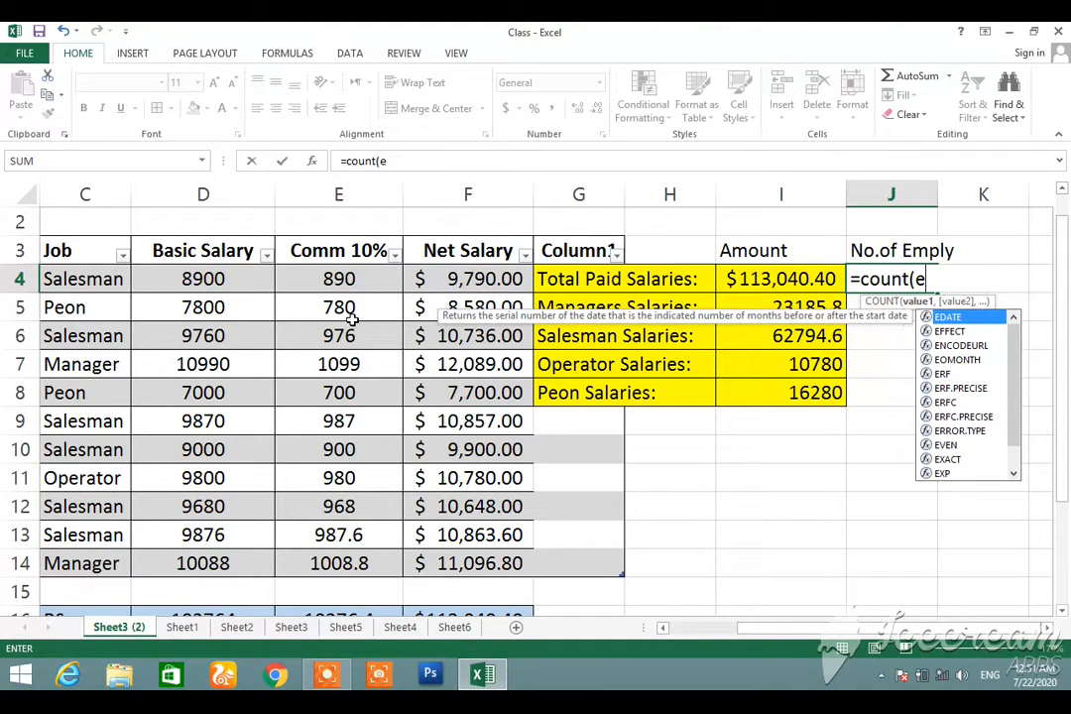
pyautogui.write('4:e14)')
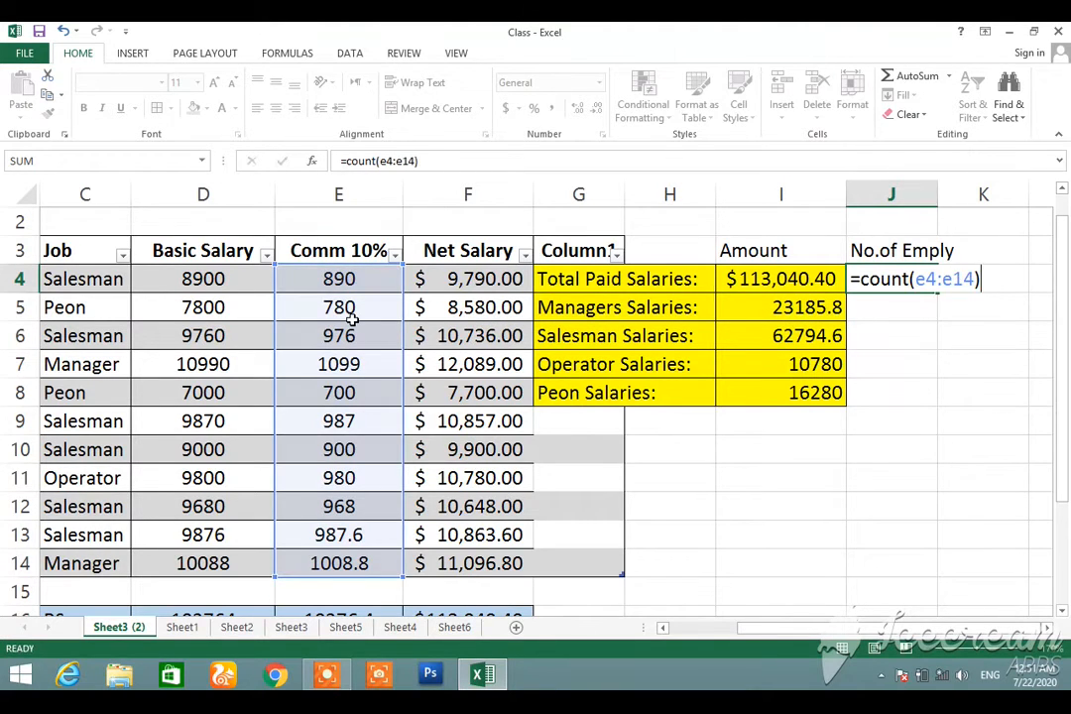
pyautogui.press('Return')
# Step: Enter a COUNTIF formula in J5 that counts the "Manager" entries in the Job range C4:C14
pyautogui.write('=')
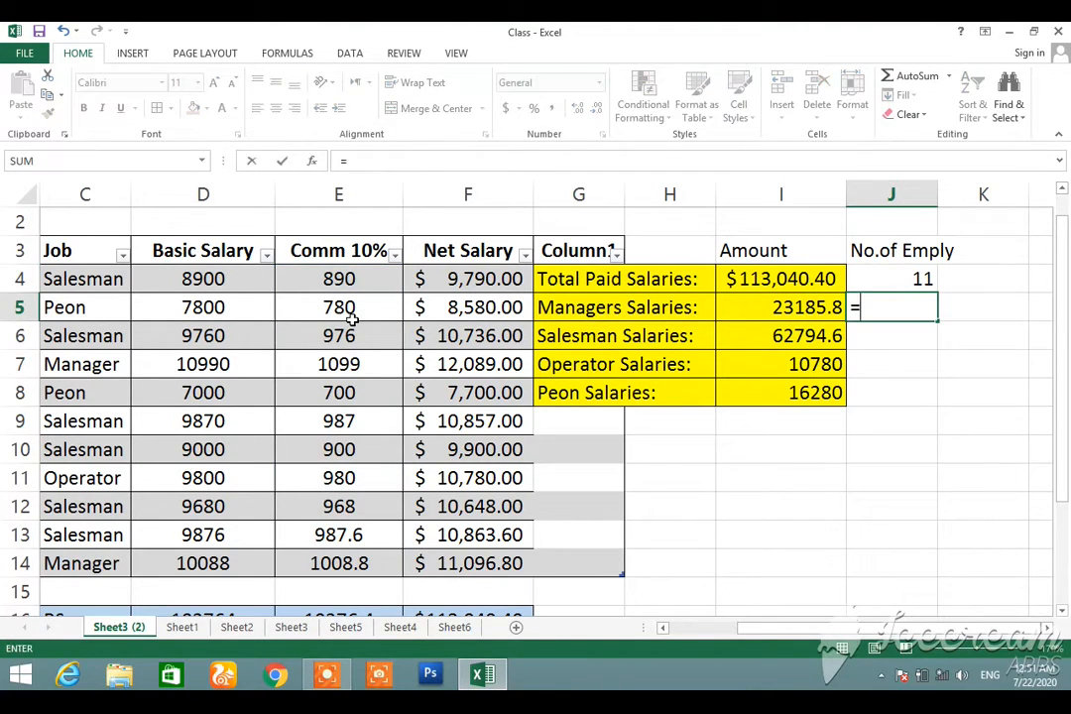
pyautogui.write('countif(')
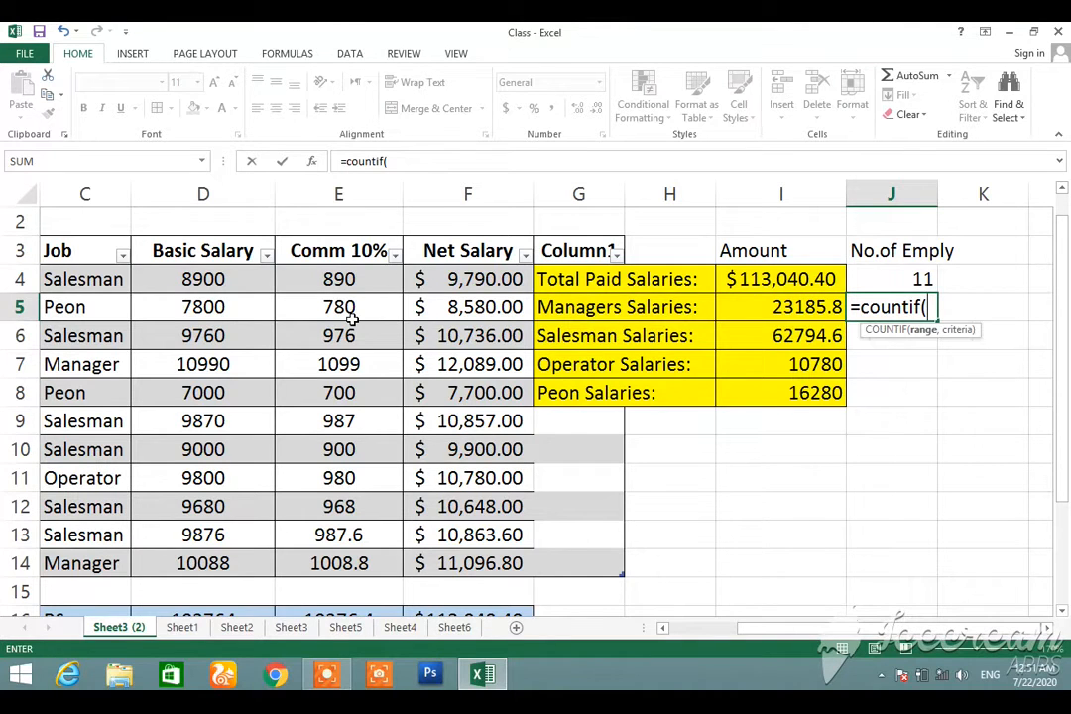
pyautogui.write('c')
pyautogui.write('4:c')
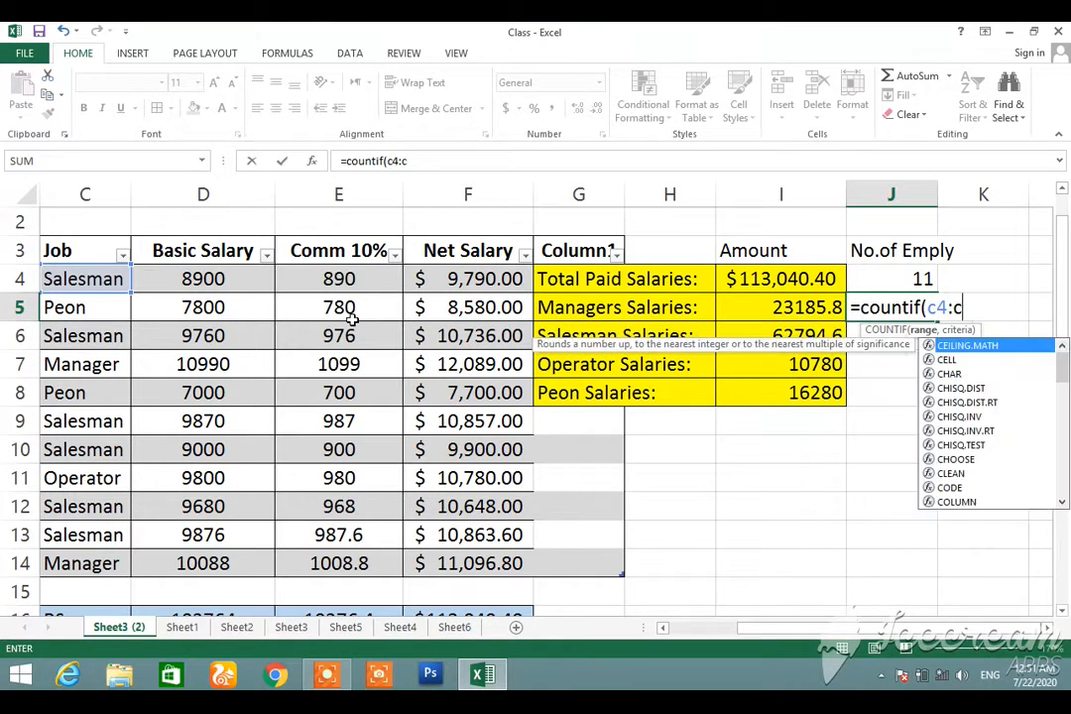
pyautogui.write('14,')
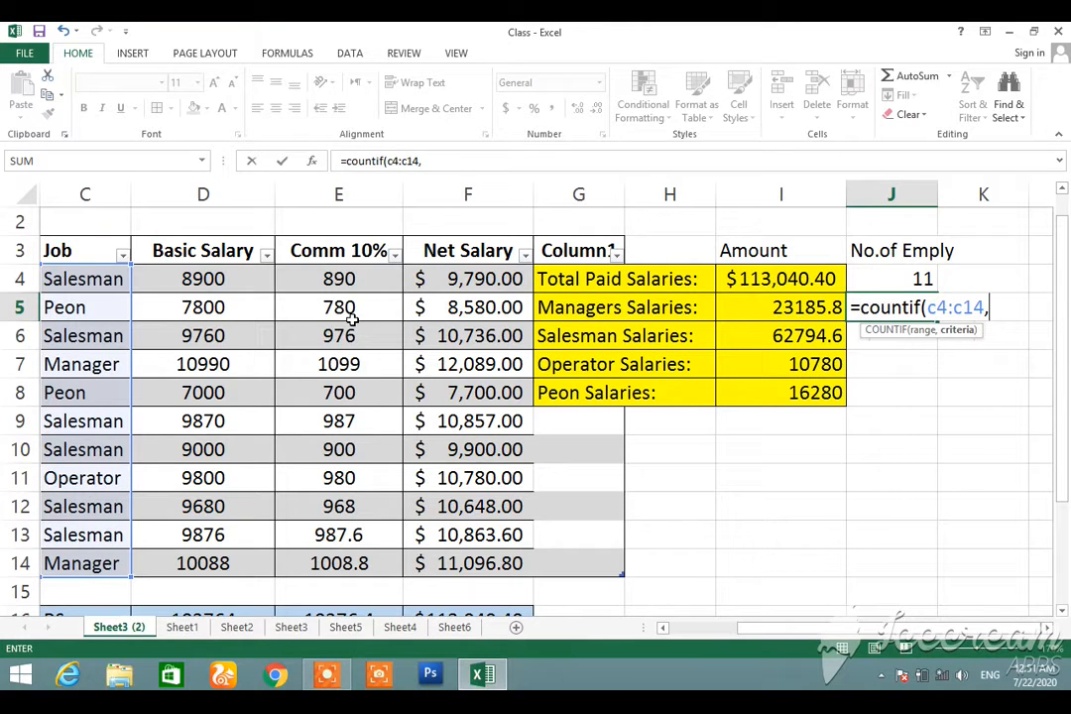
pyautogui.write('"Manager')
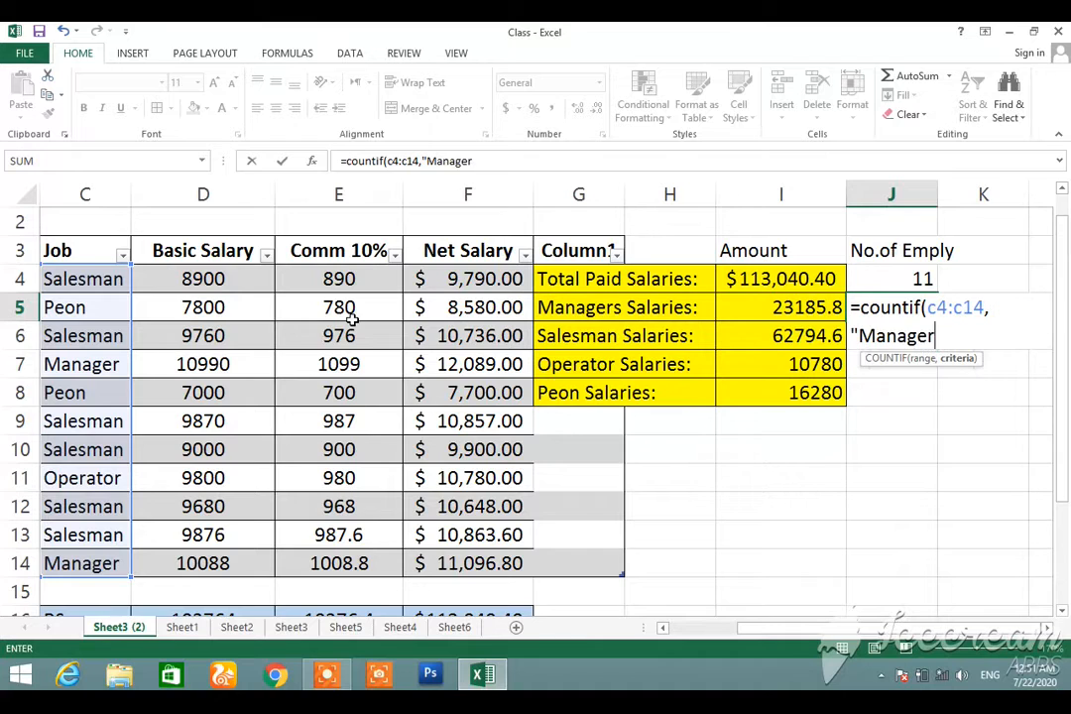
pyautogui.write('"')
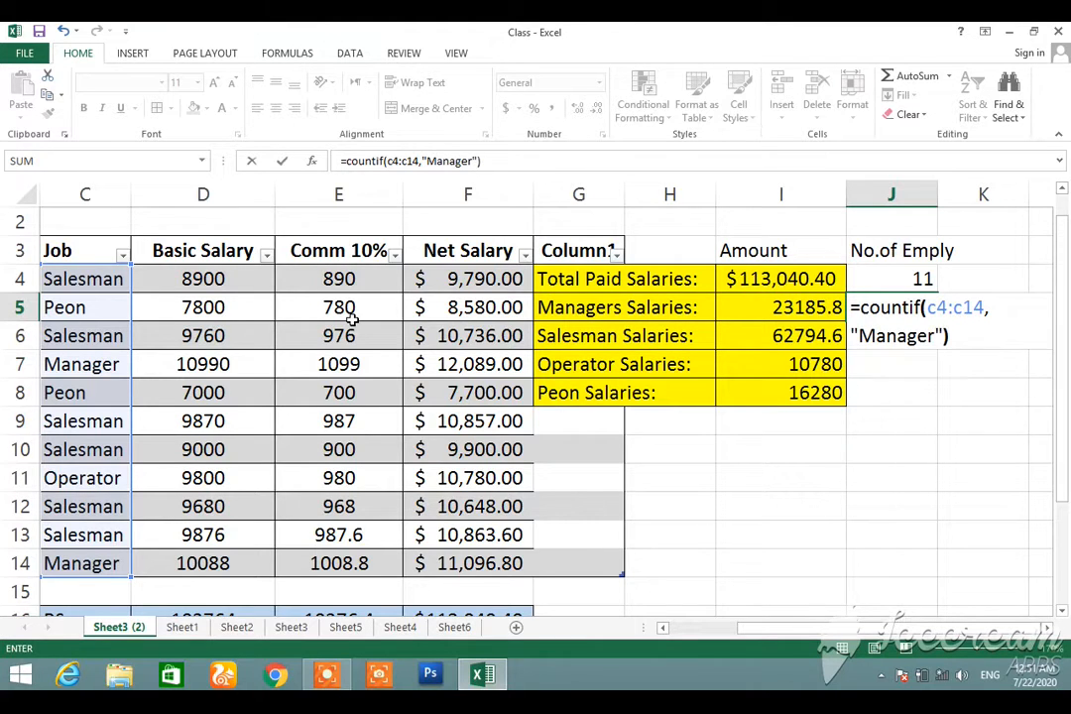
pyautogui.press('Return')
pyautogui.press('Up')
pyautogui.press('Down')
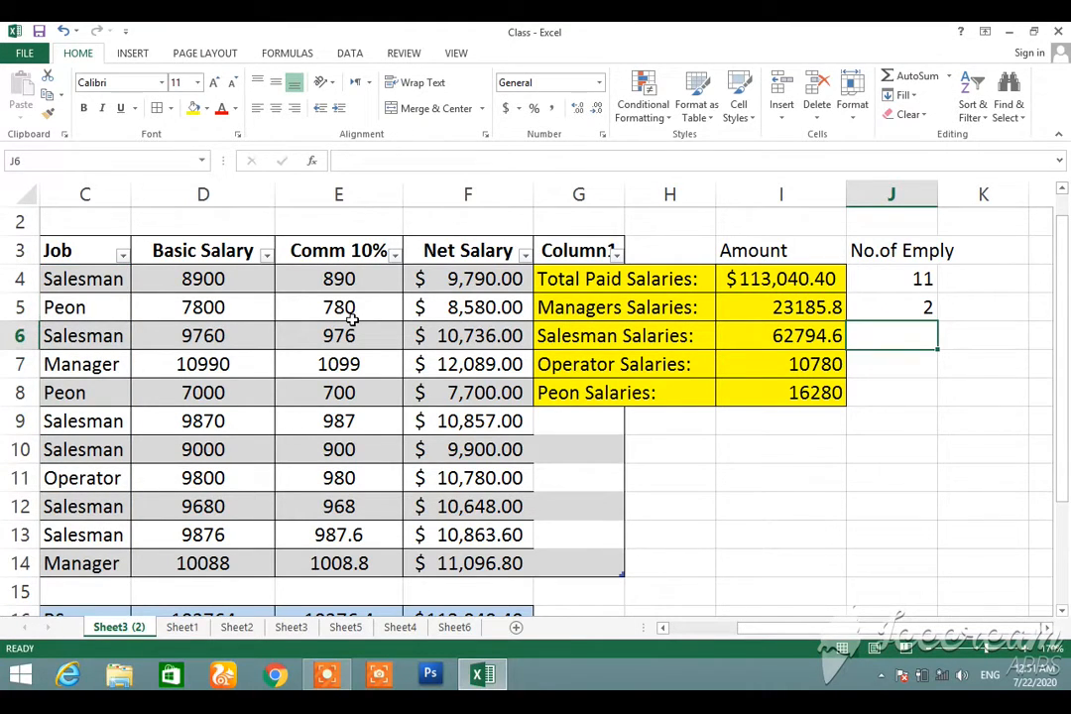
# Step: Enter a COUNTIF formula in J6 that counts the "Salesman" entries in the Job range C4:C14
pyautogui.write('=coun')
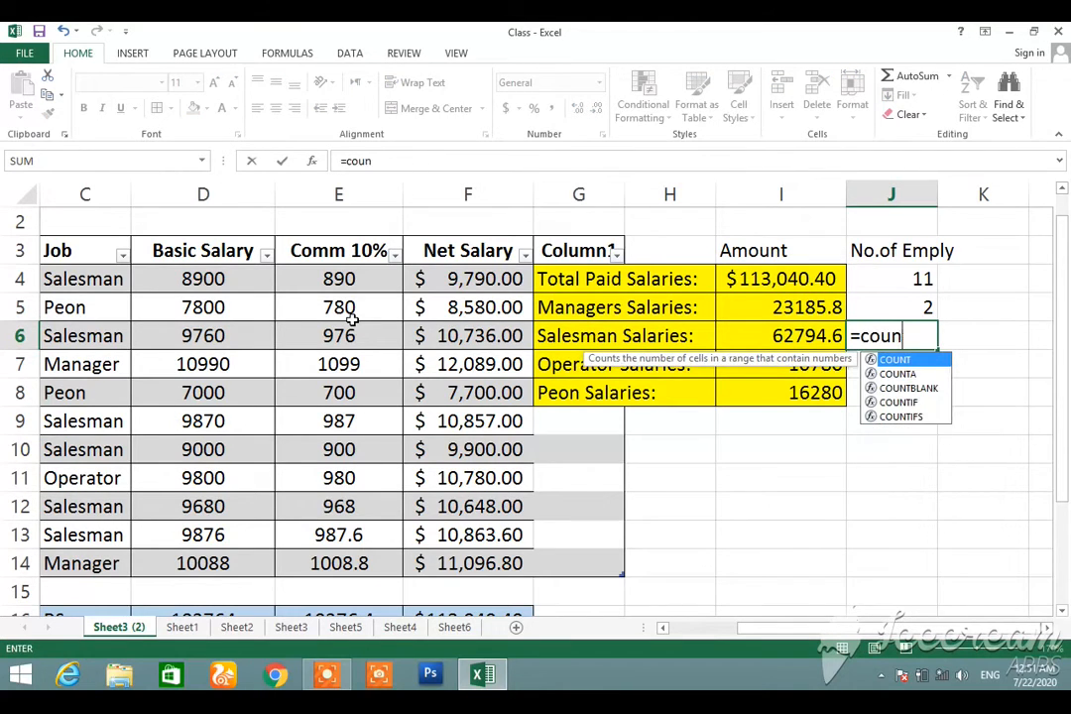
pyautogui.write('tif')
pyautogui.hotkey('shift', 'Up')
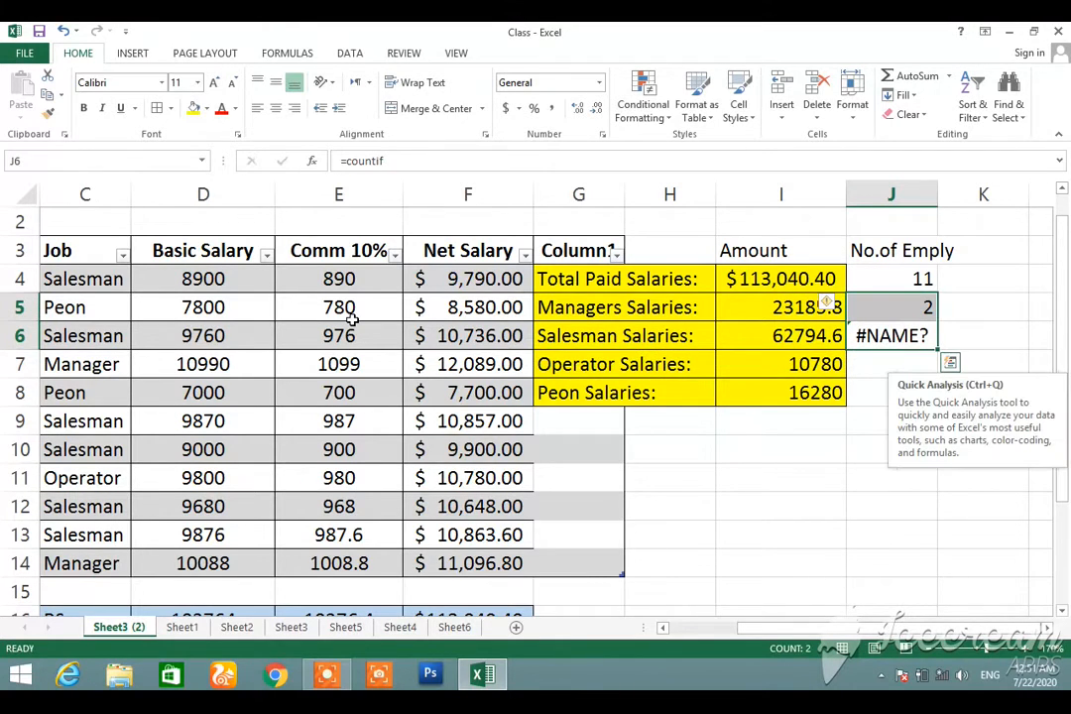
pyautogui.press('Down')
pyautogui.press('Up')
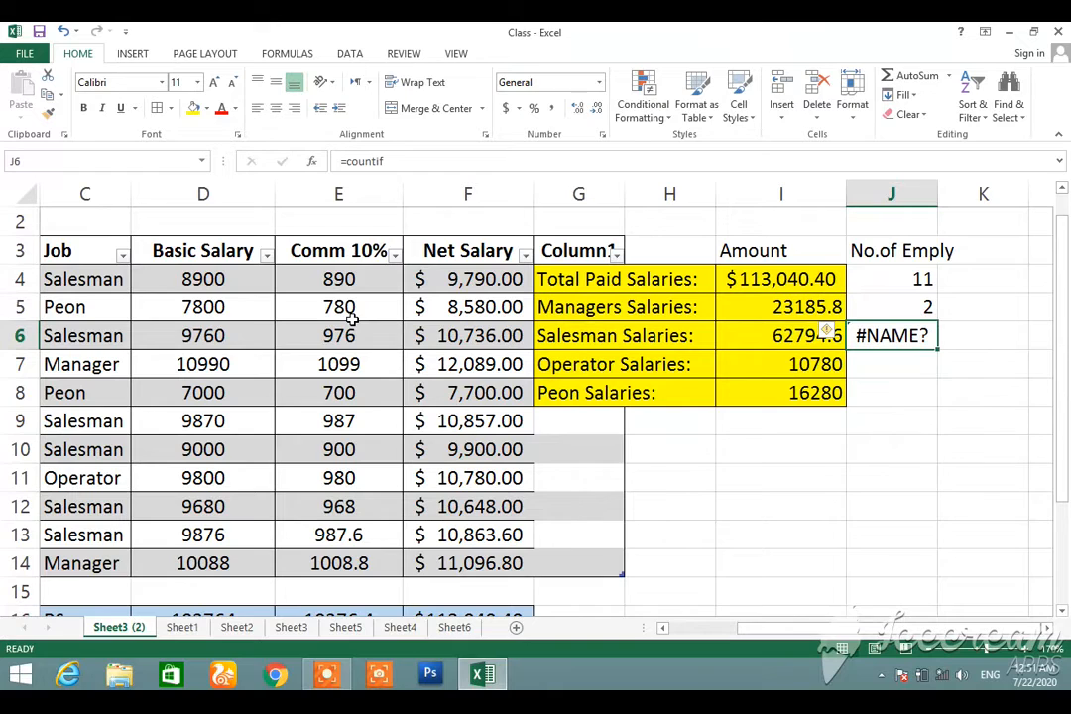
pyautogui.press('F2')
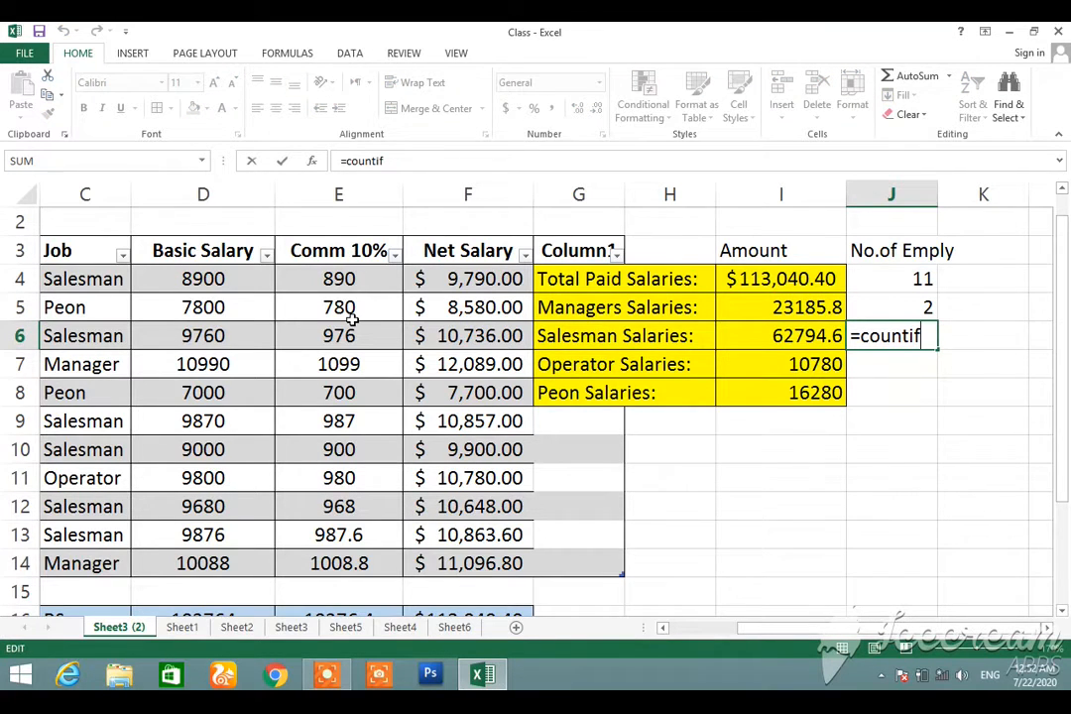
pyautogui.write('(c')
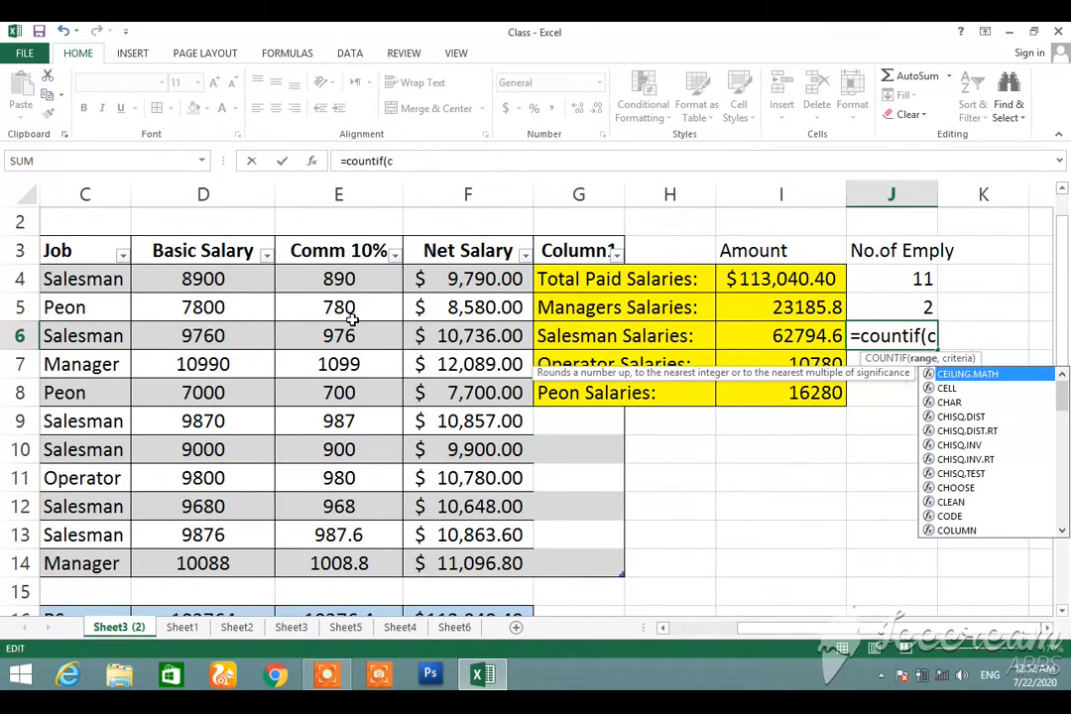
pyautogui.write('4:c1')
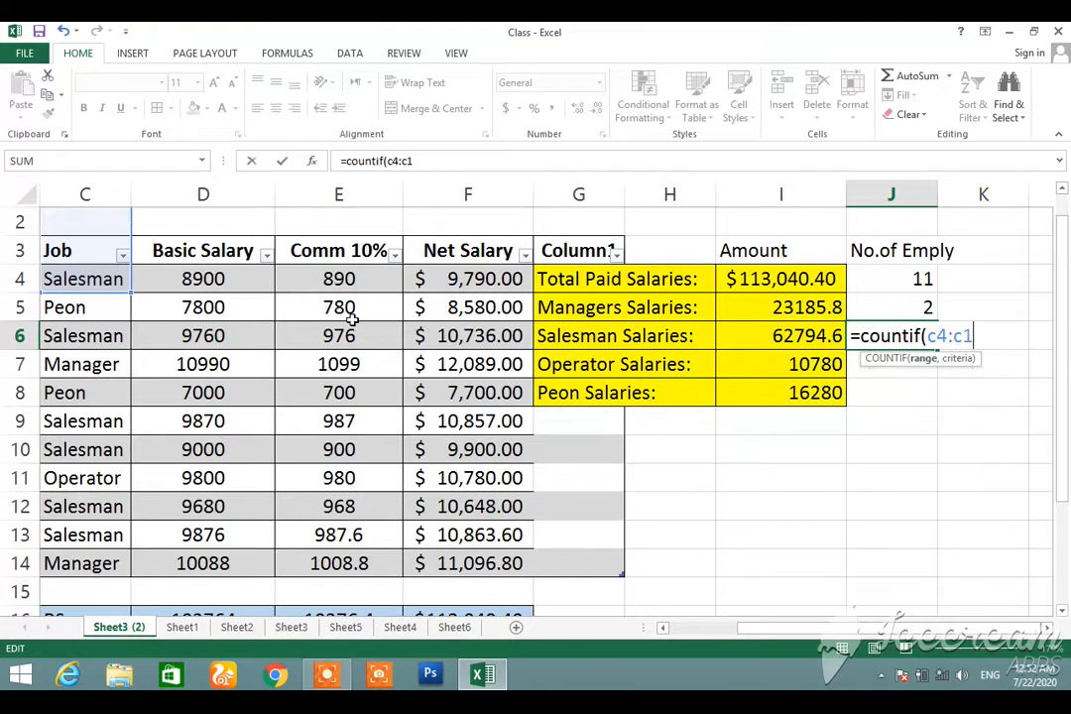
pyautogui.write('4,"Salesman")')
pyautogui.press('Return')
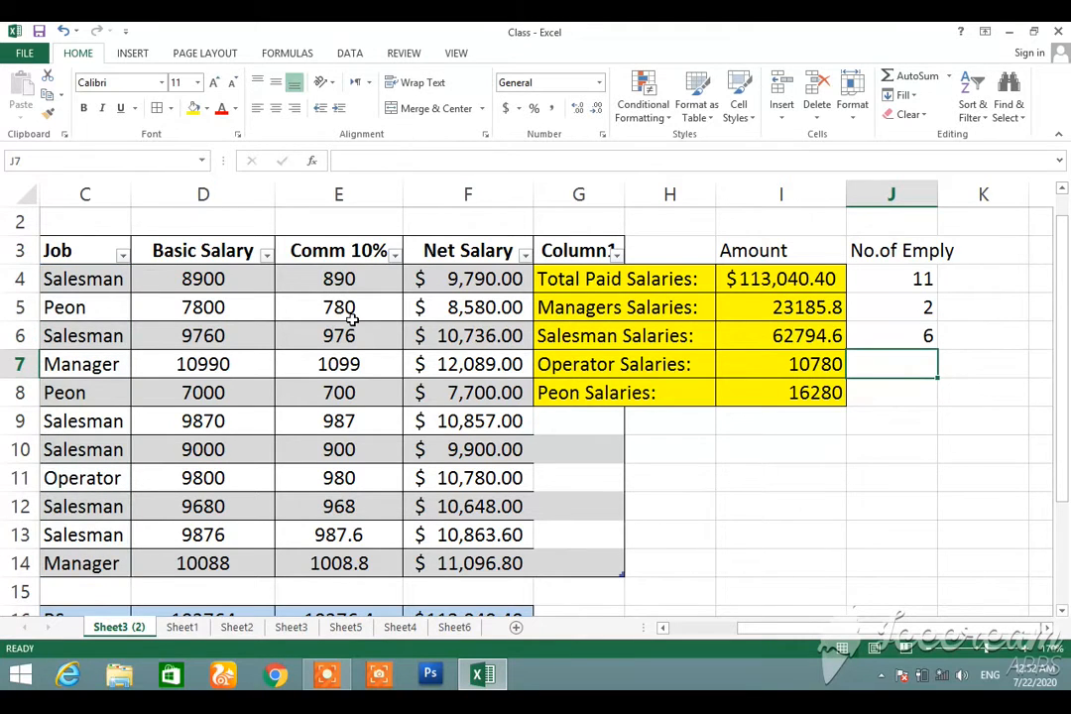
# Step: Enter a COUNTIF formula in J7 that counts the "Operator" entries in the Job range C4:C14
pyautogui.write('=c')
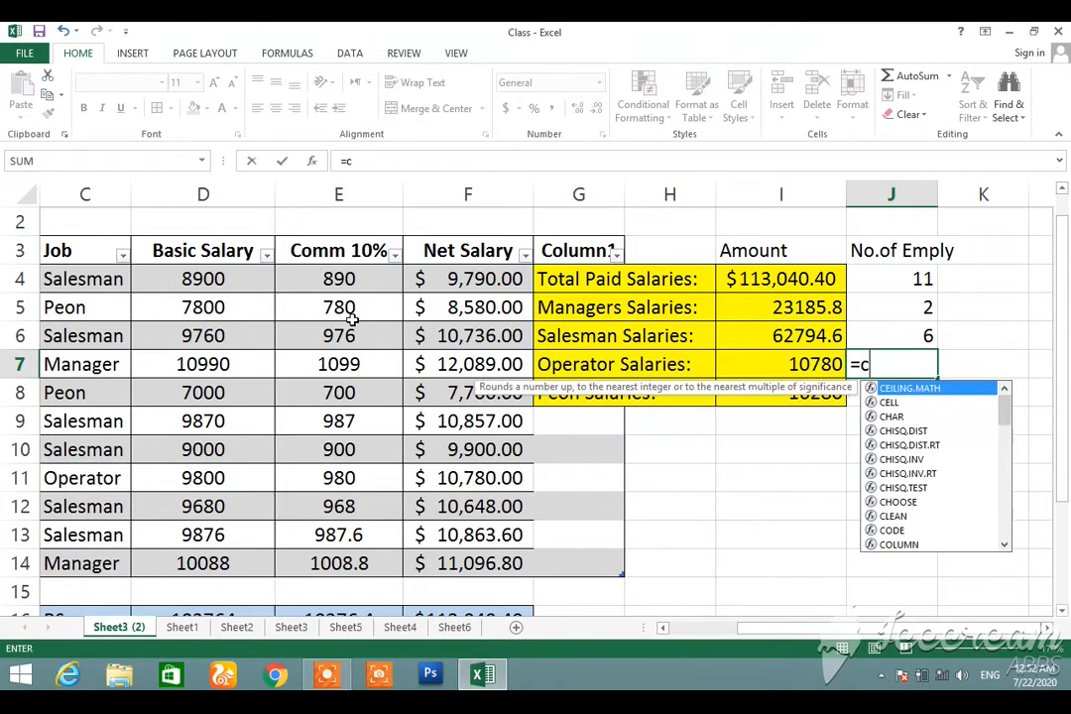
pyautogui.write('ountif')
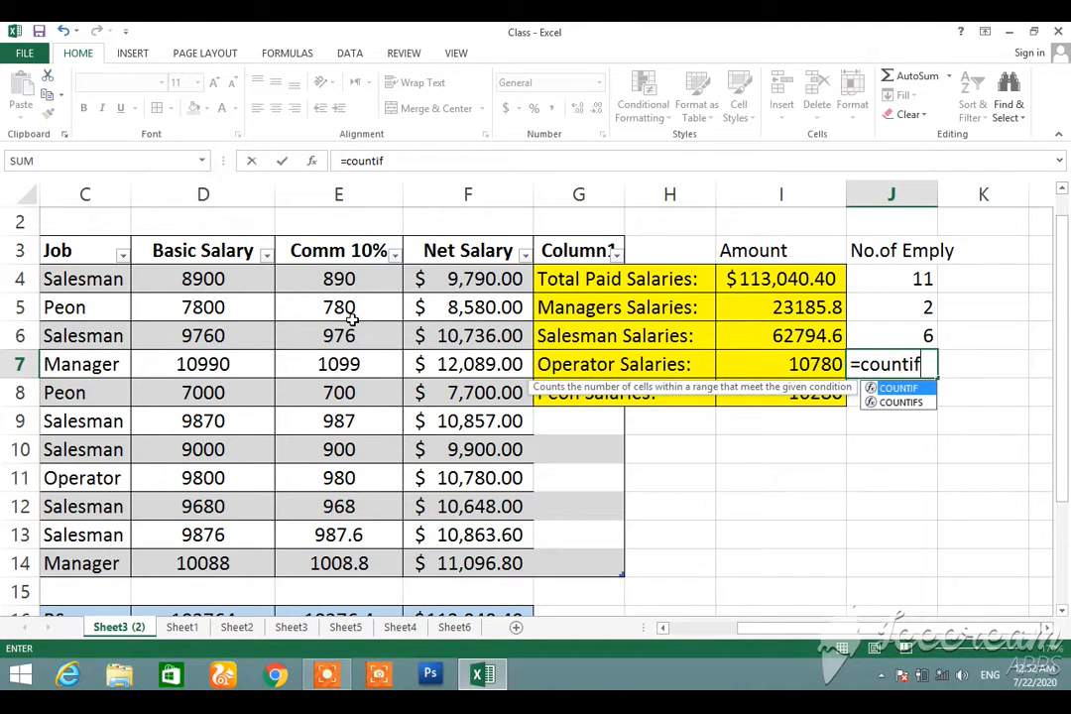
pyautogui.write('(c')
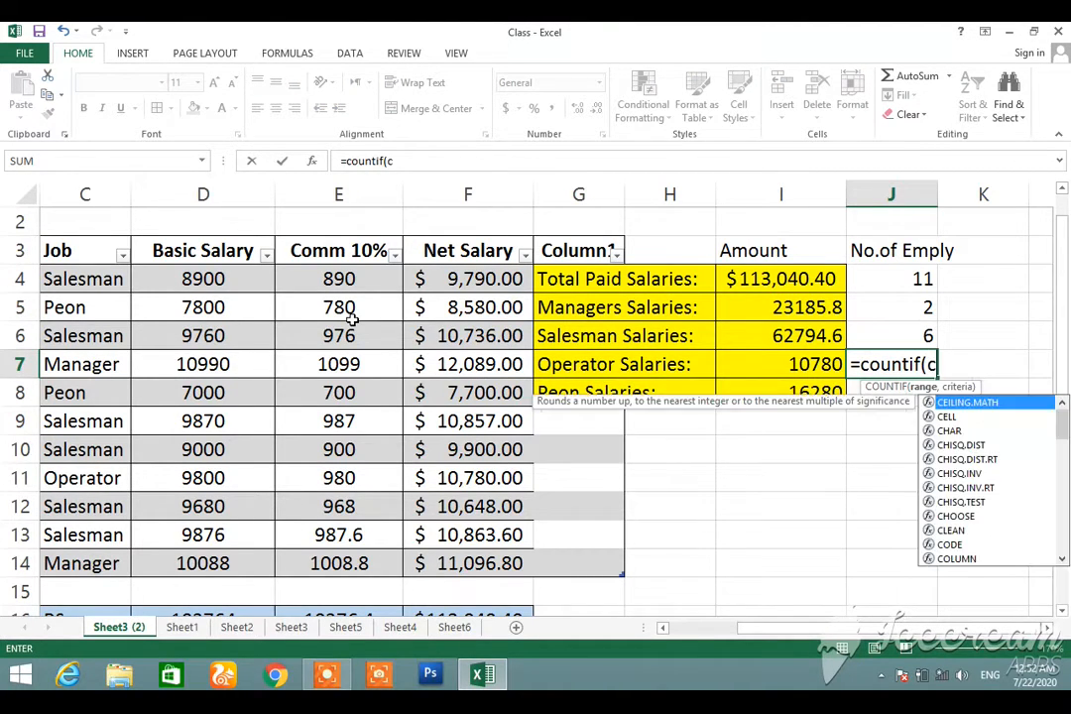
pyautogui.write('4:c')
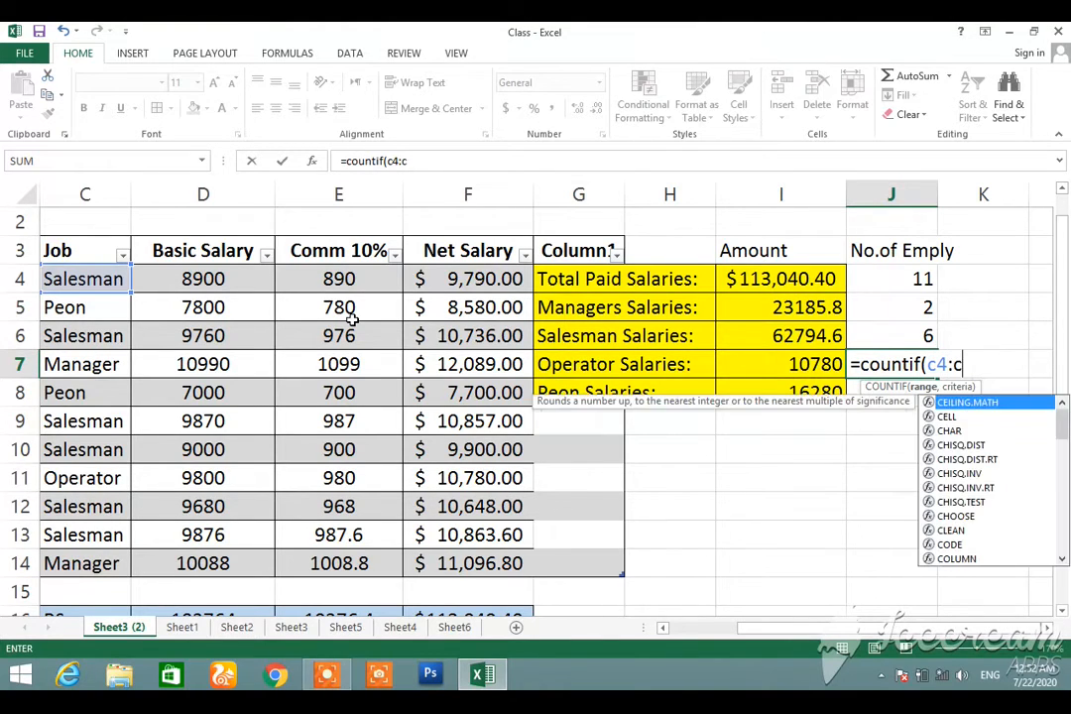
pyautogui.write('14,')
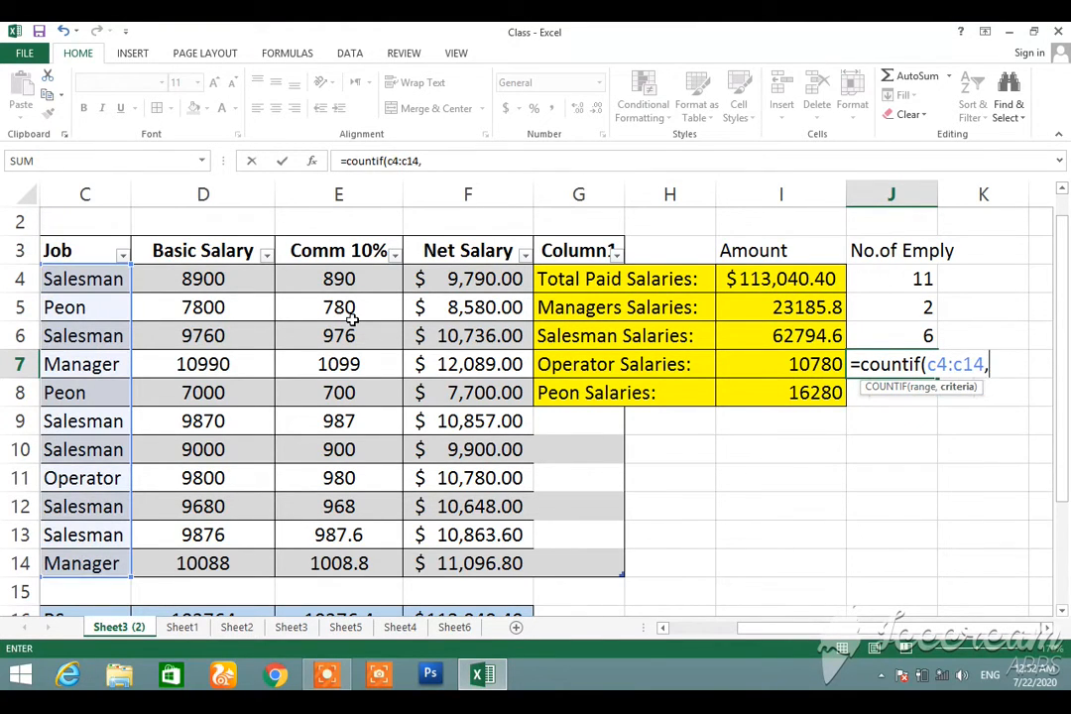
pyautogui.write('"Operator")')
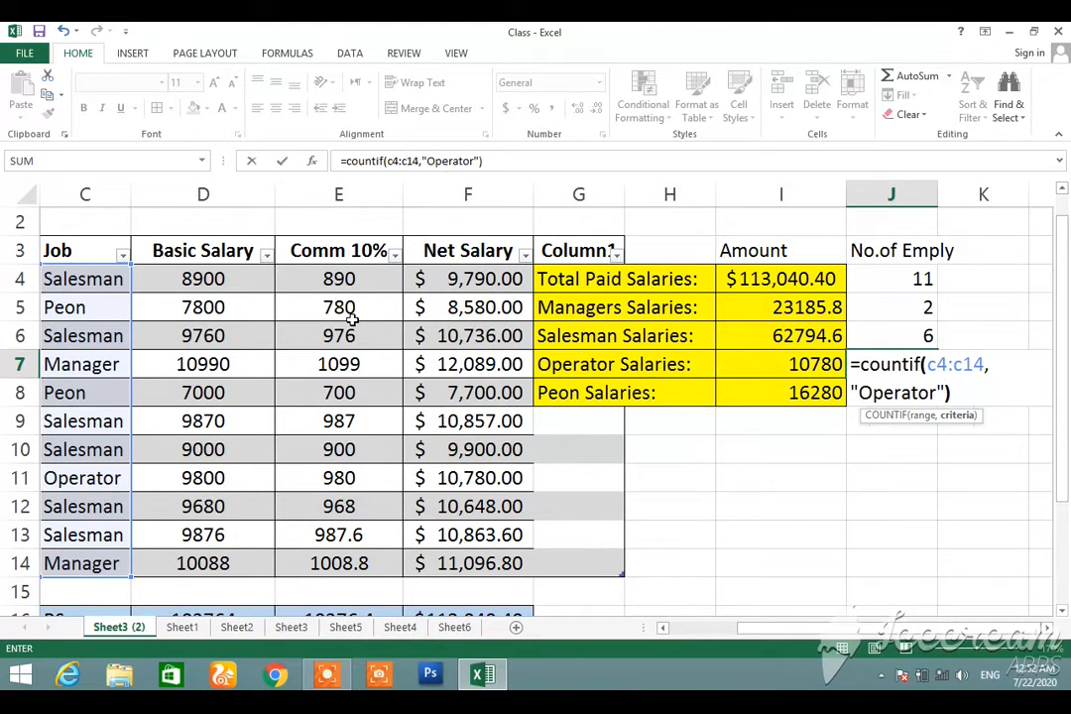
pyautogui.press('Return')
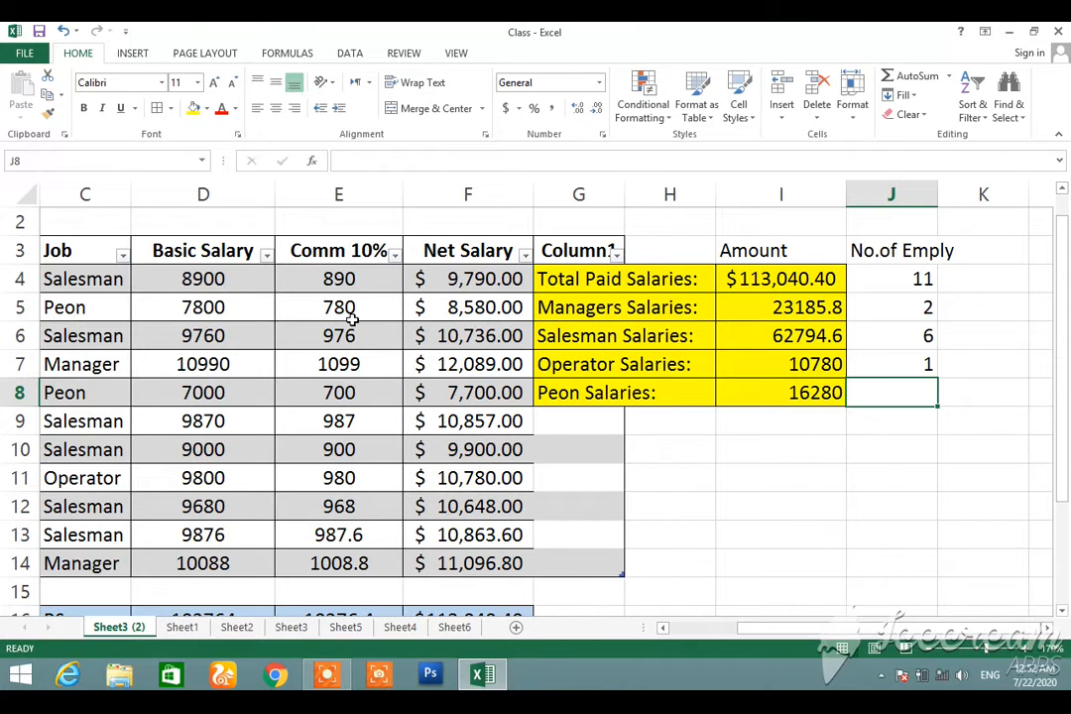
# Step: Enter a COUNTIF formula in J8 that counts the "Peon" entries in the Job range C4:C14
pyautogui.write('=countif(')
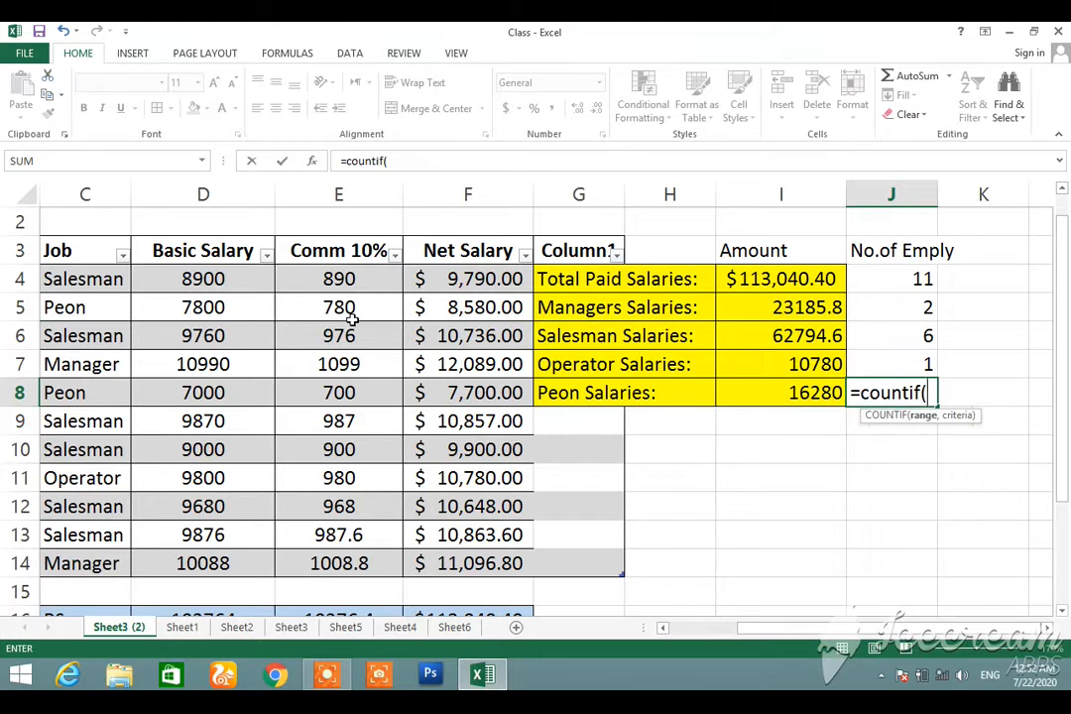
pyautogui.write('c')
pyautogui.write('4')
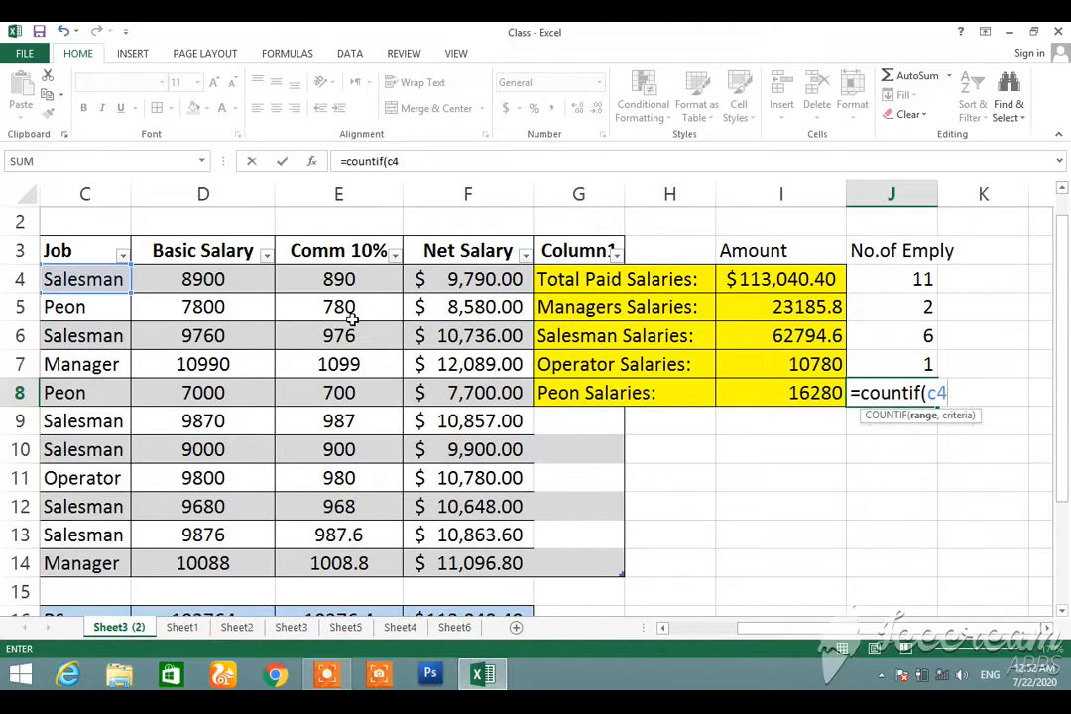
pyautogui.write(':c14')
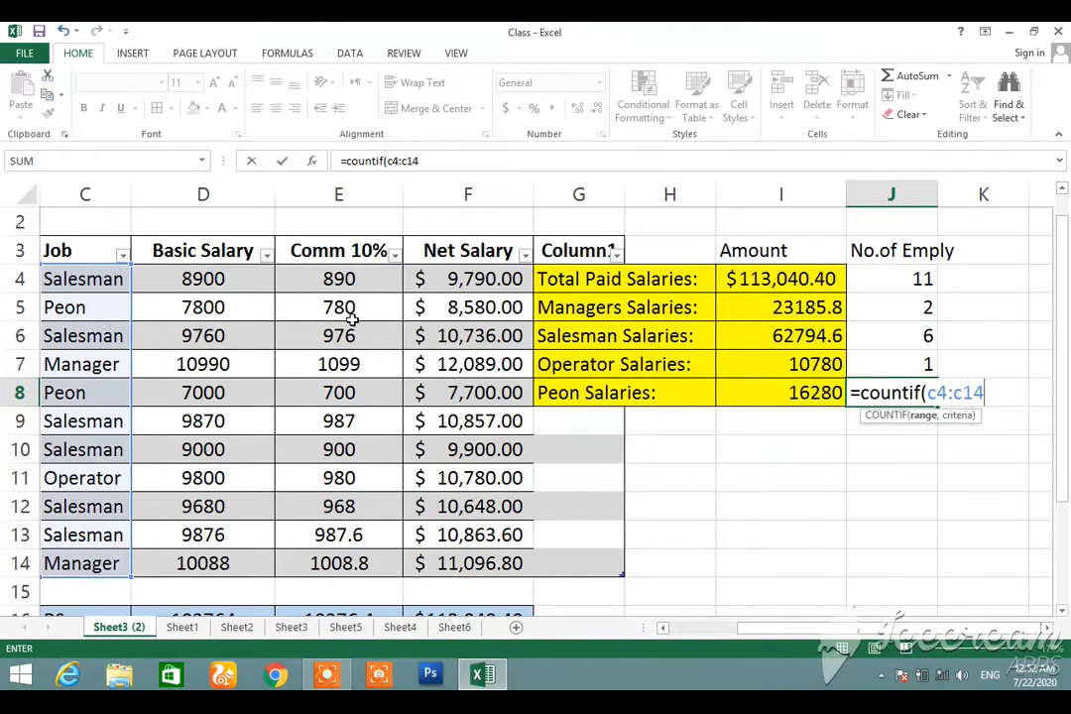
pyautogui.write(',"P')
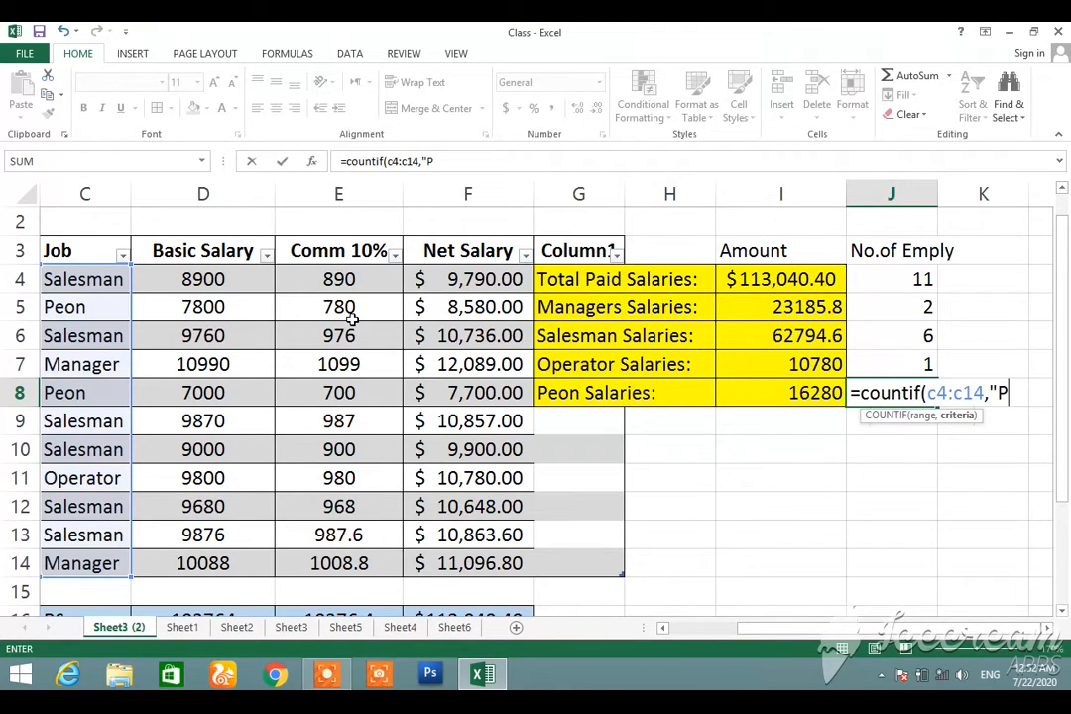
pyautogui.write('eon")')
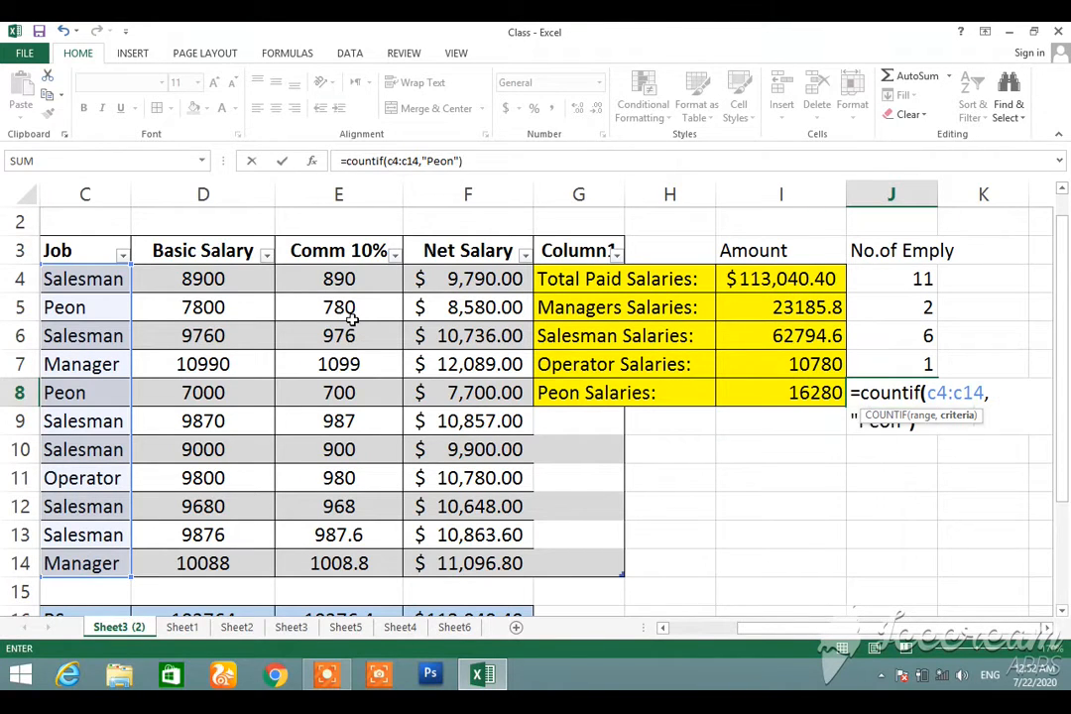
pyautogui.press('Return')
pyautogui.press('Up')
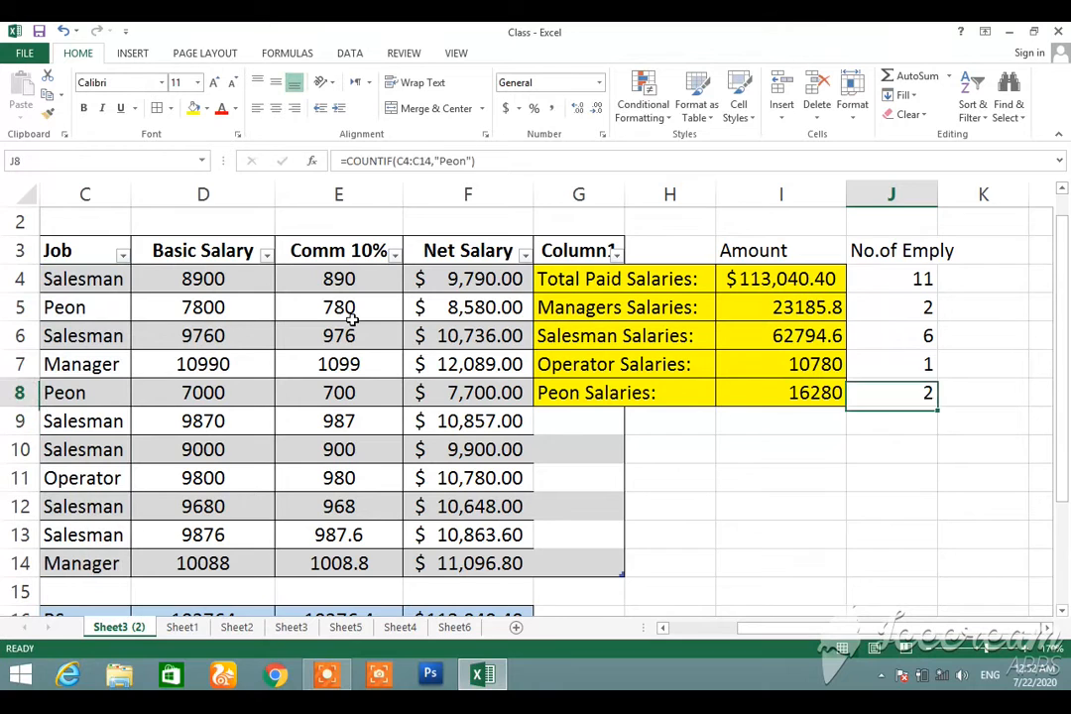
# Step: Change the job in cell C5 to Salesman to test the summary formulas
pyautogui.press('Up')
pyautogui.press('Up')
pyautogui.press('Up')
pyautogui.press('Up')
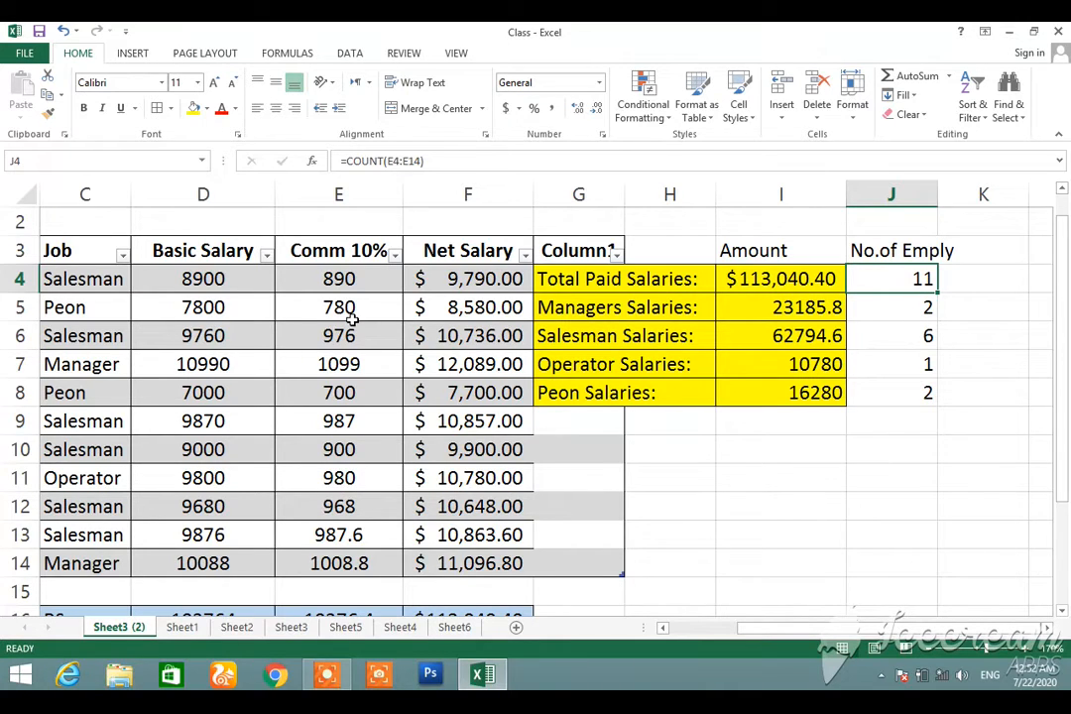
pyautogui.press('Left')
pyautogui.press('Left')
pyautogui.press('Left')
pyautogui.press('Left')
pyautogui.press('Left')
pyautogui.press('Left')
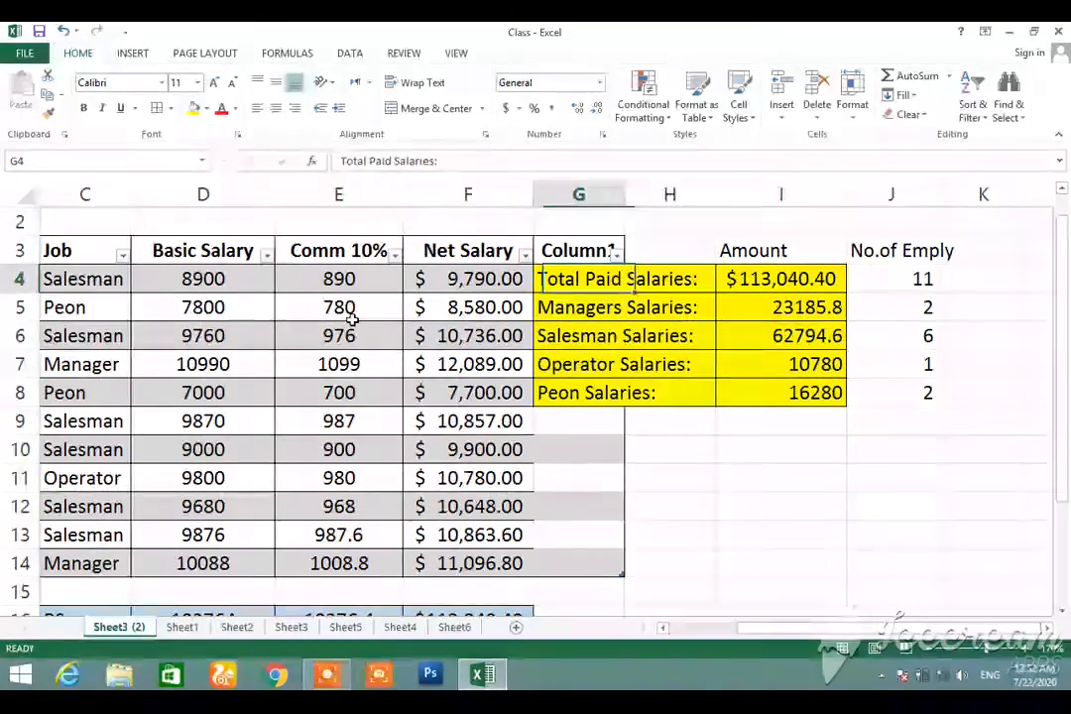
pyautogui.press('Down')
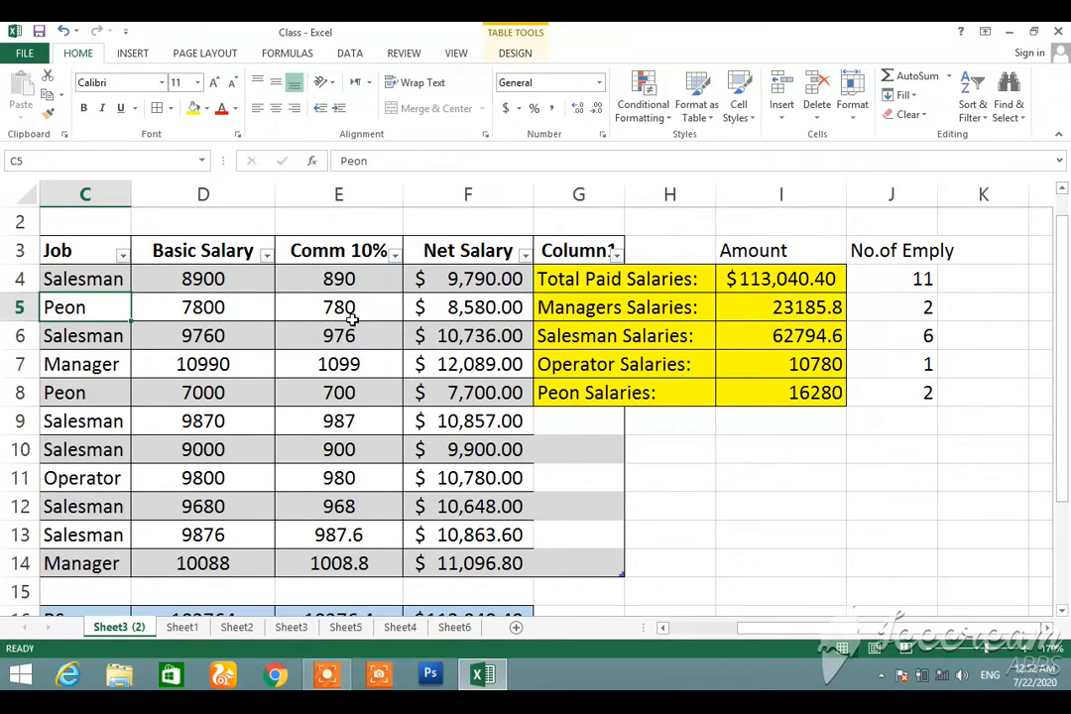
pyautogui.press('Down')
pyautogui.press('Down')
pyautogui.press('Down')
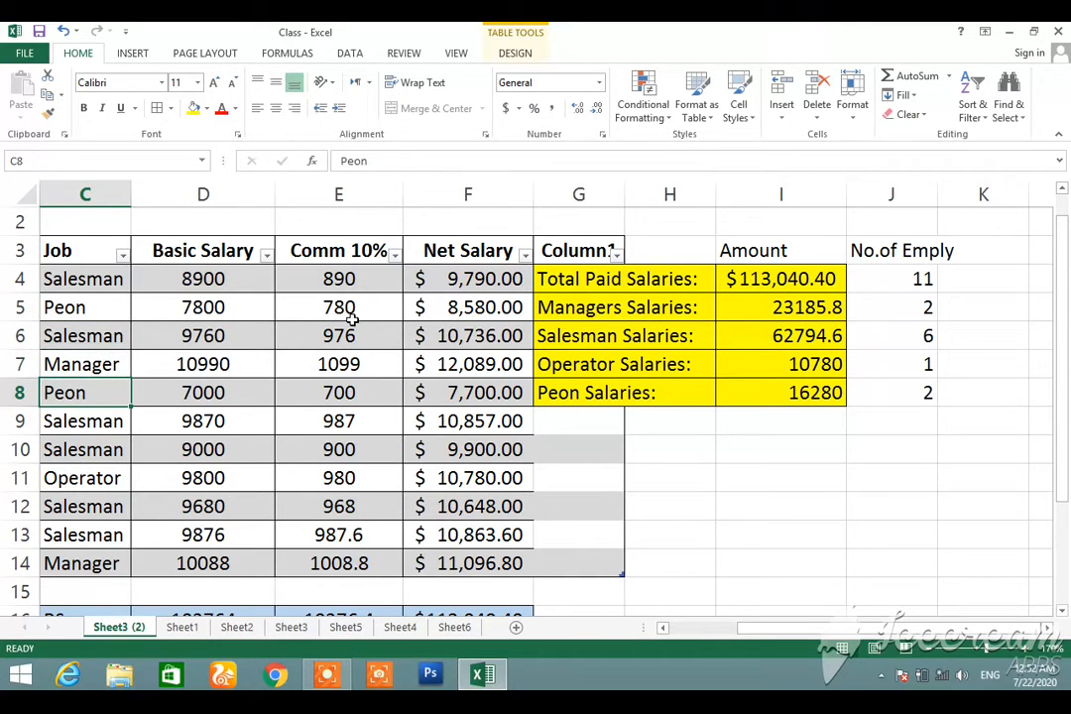
pyautogui.press('Up')
pyautogui.press('Up')
pyautogui.press('Up')
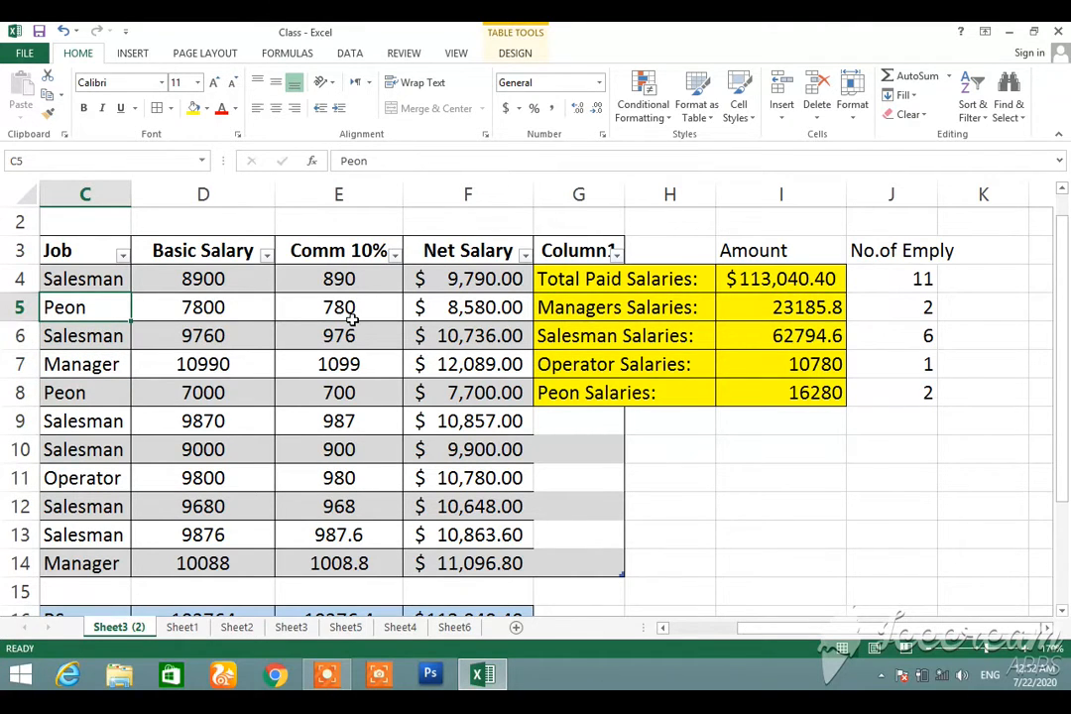
pyautogui.write('S')
pyautogui.press('Return')
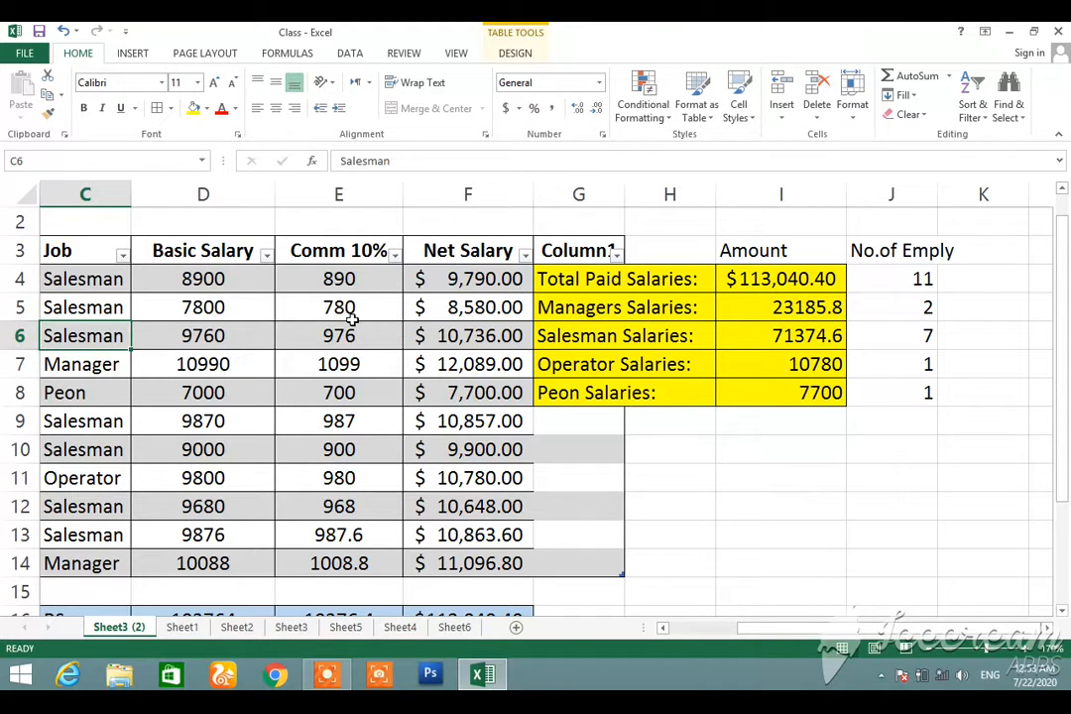
# Step: Restore the job in cell C5 to Peon
pyautogui.press('Up')
pyautogui.write('P')
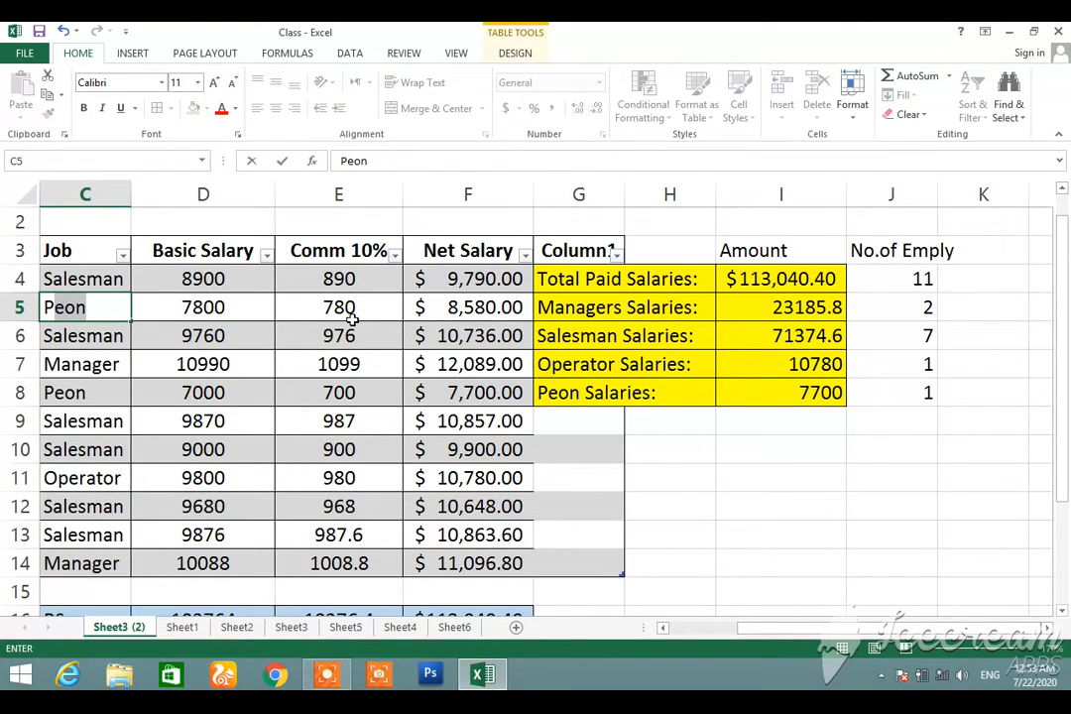
pyautogui.press('Return')
# Step: Change the job in cell C13 to Manager
pyautogui.press('Down')
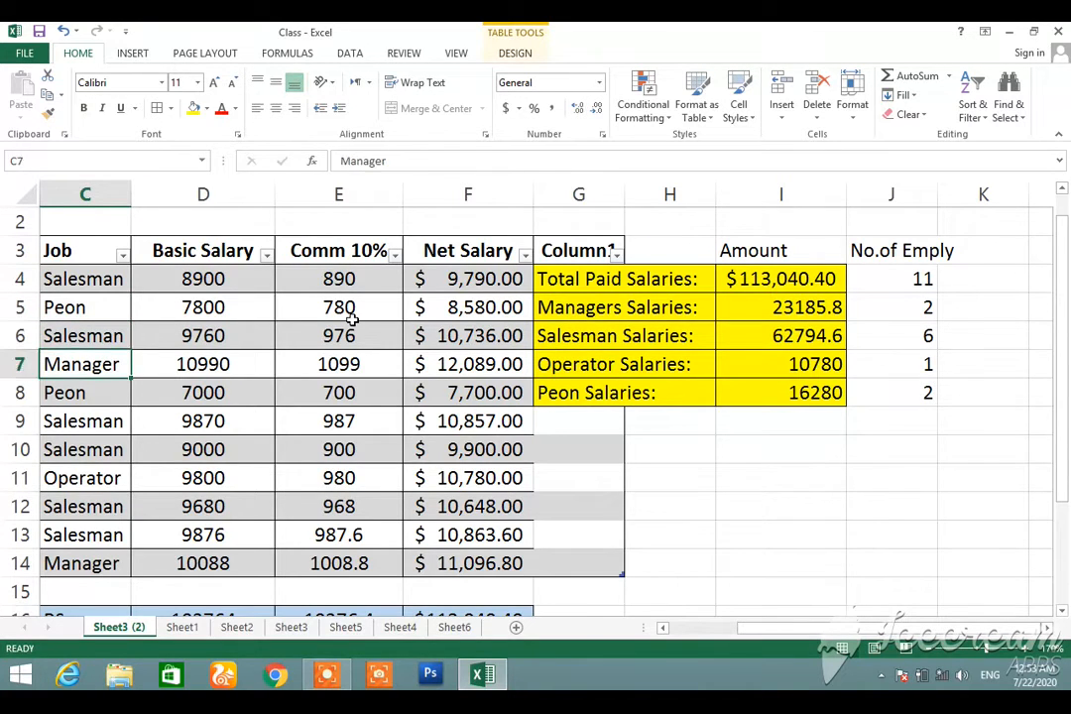
pyautogui.press('Down')
pyautogui.press('Down')
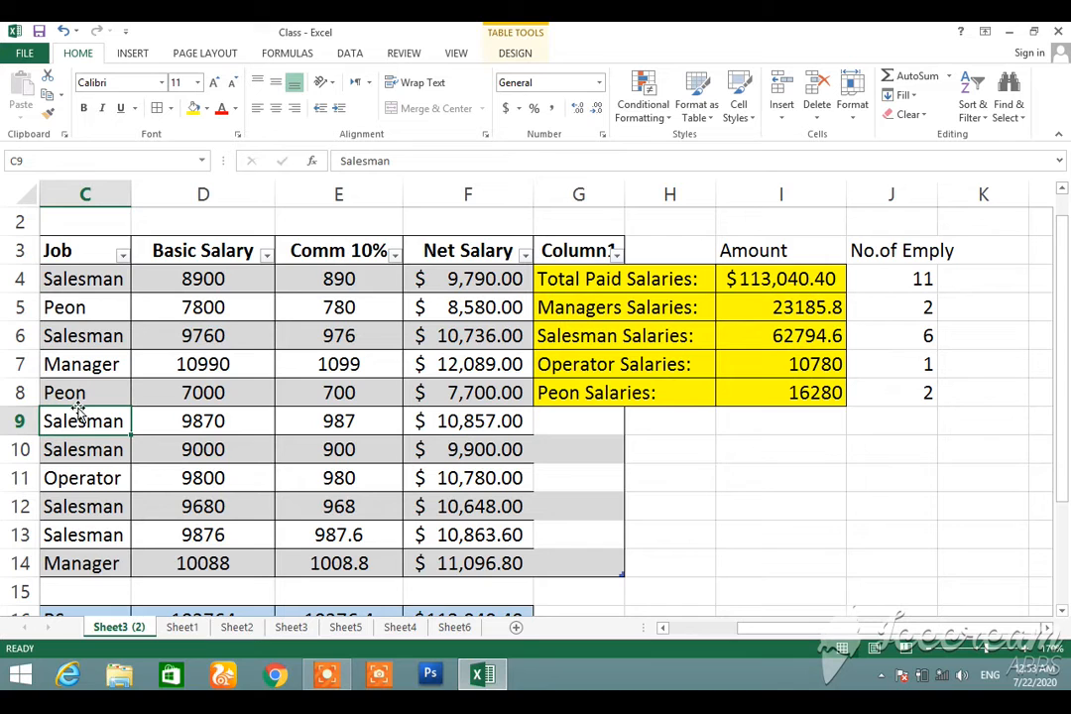
pyautogui.click(75, 535)
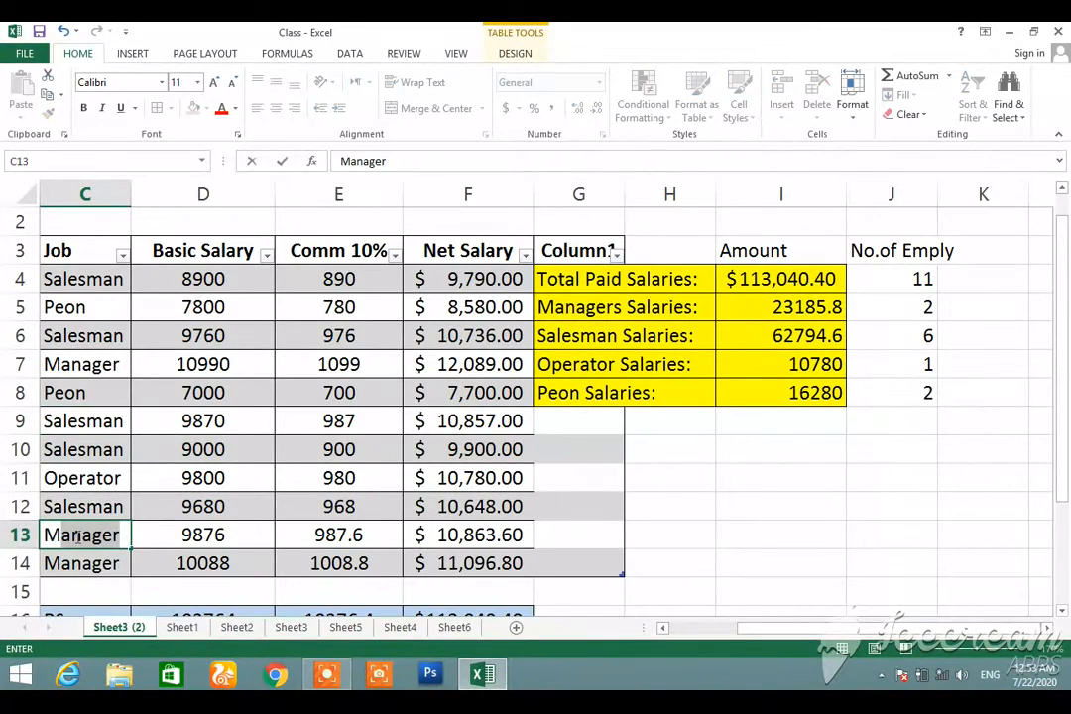
pyautogui.press('Return')
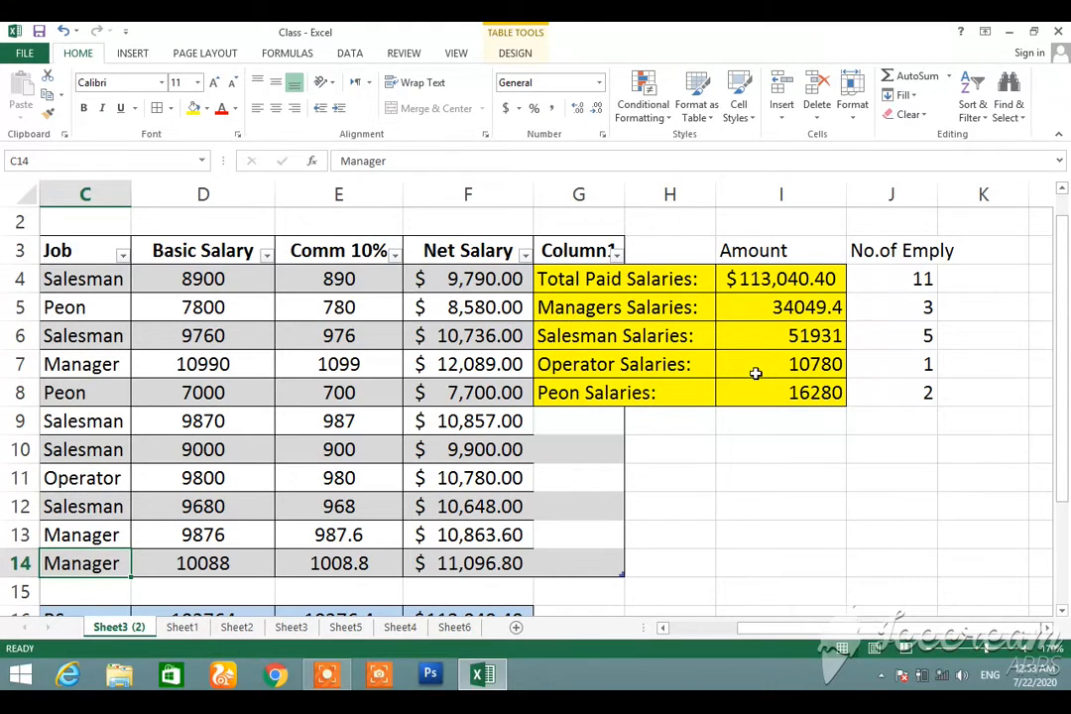
# Step: Copy the full text of the Managers Salaries SUMIF formula in I5, leaving the formula as it is
pyautogui.click(783, 308)
pyautogui.press('super+c')
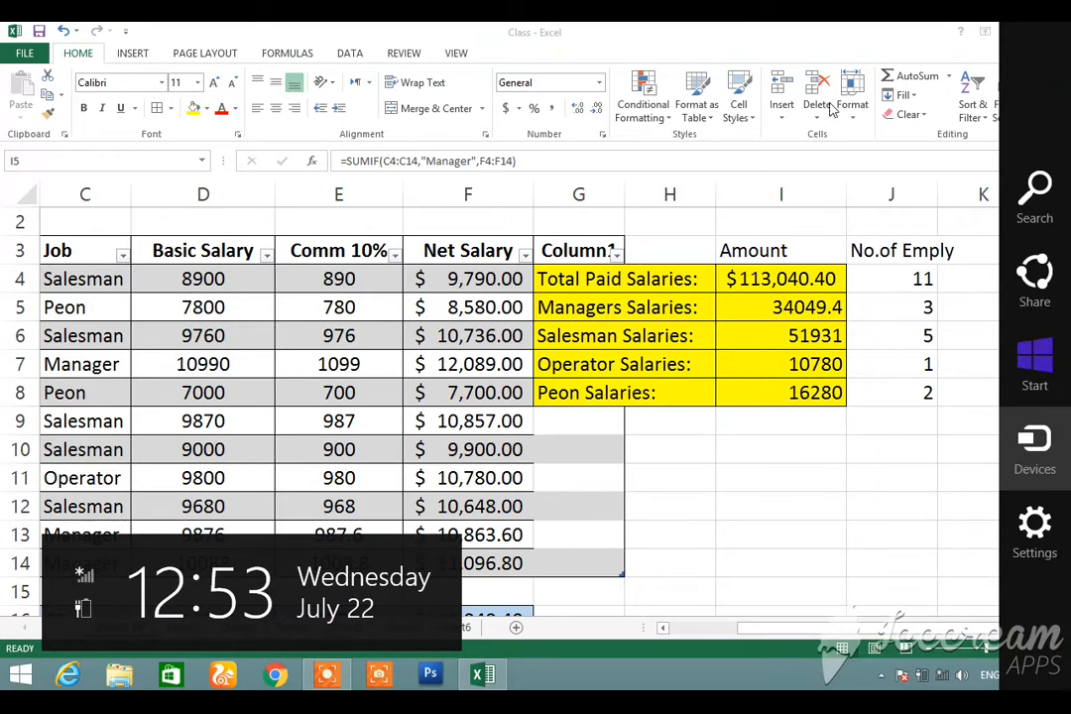
pyautogui.click(544, 159)
pyautogui.click(544, 159)
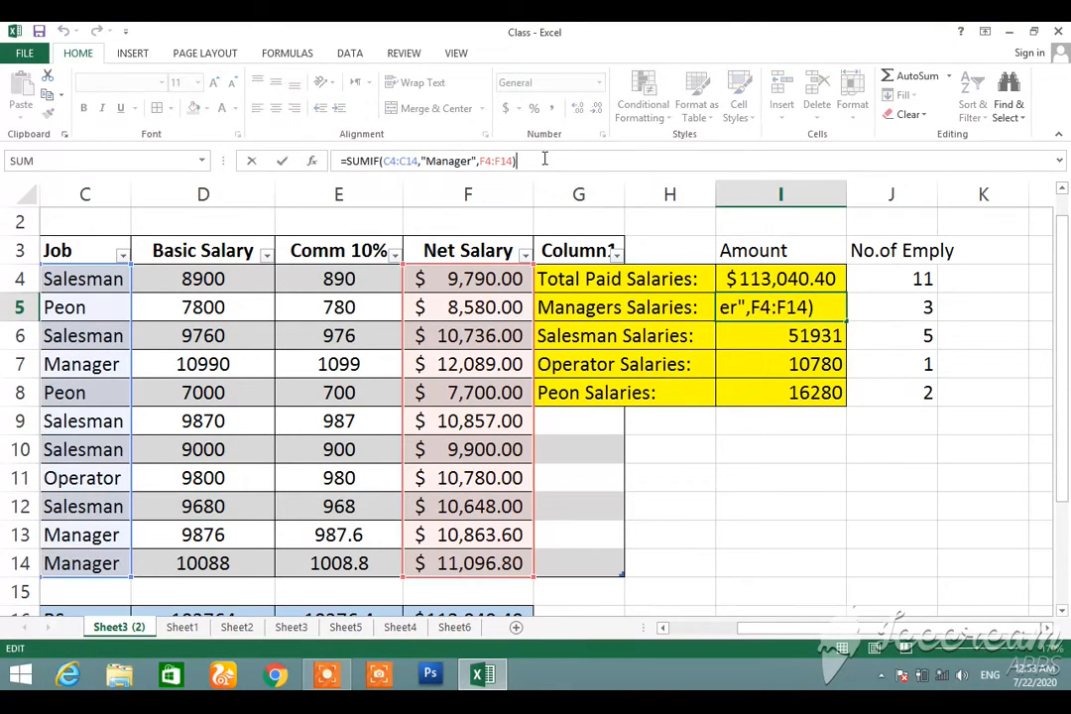
pyautogui.hotkey('ctrl', 'shift', 'Left')
pyautogui.hotkey('ctrl', 'shift', 'Left')
pyautogui.hotkey('ctrl', 'shift', 'Left')
pyautogui.hotkey('ctrl', 'shift', 'Left')
pyautogui.hotkey('ctrl', 'shift', 'Left')
pyautogui.hotkey('ctrl', 'shift', 'Left')
pyautogui.hotkey('ctrl', 'shift', 'Left')
pyautogui.hotkey('ctrl', 'shift', 'Left')
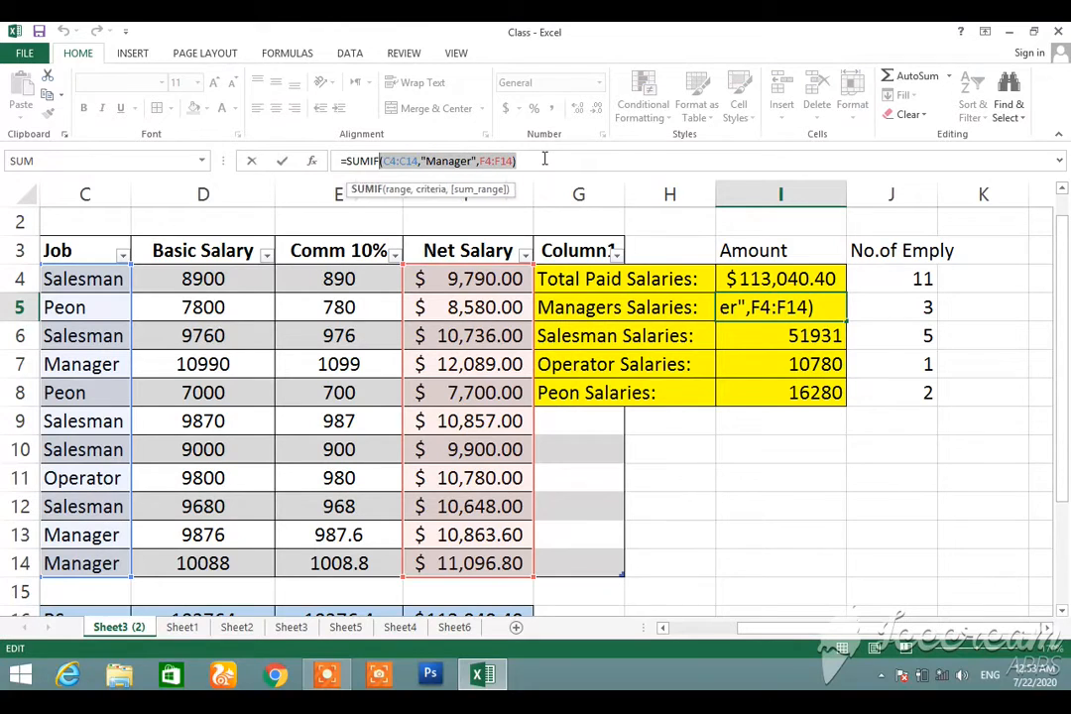
pyautogui.hotkey('ctrl', 'c')
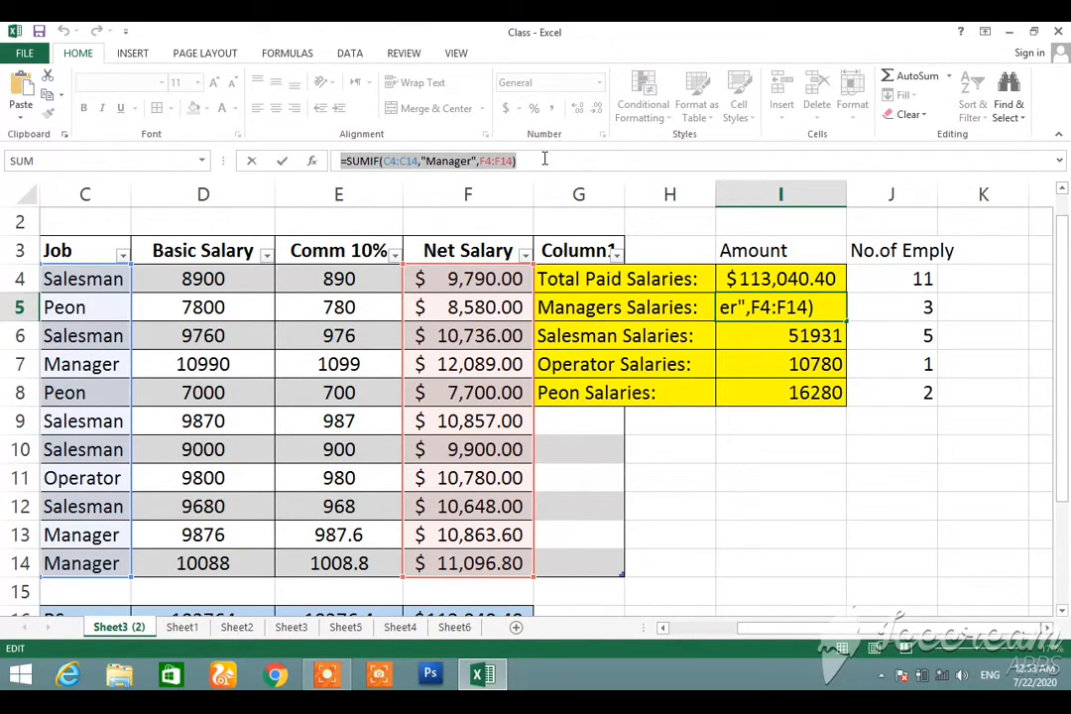
pyautogui.press('Return')
# Step: Paste the SUMIF formula into I9 as text with a leading apostrophe: '=SUMIF(C4:C14,"Manager",F4:F14)
pyautogui.press('Down')
pyautogui.press('Down')
pyautogui.press('Down')
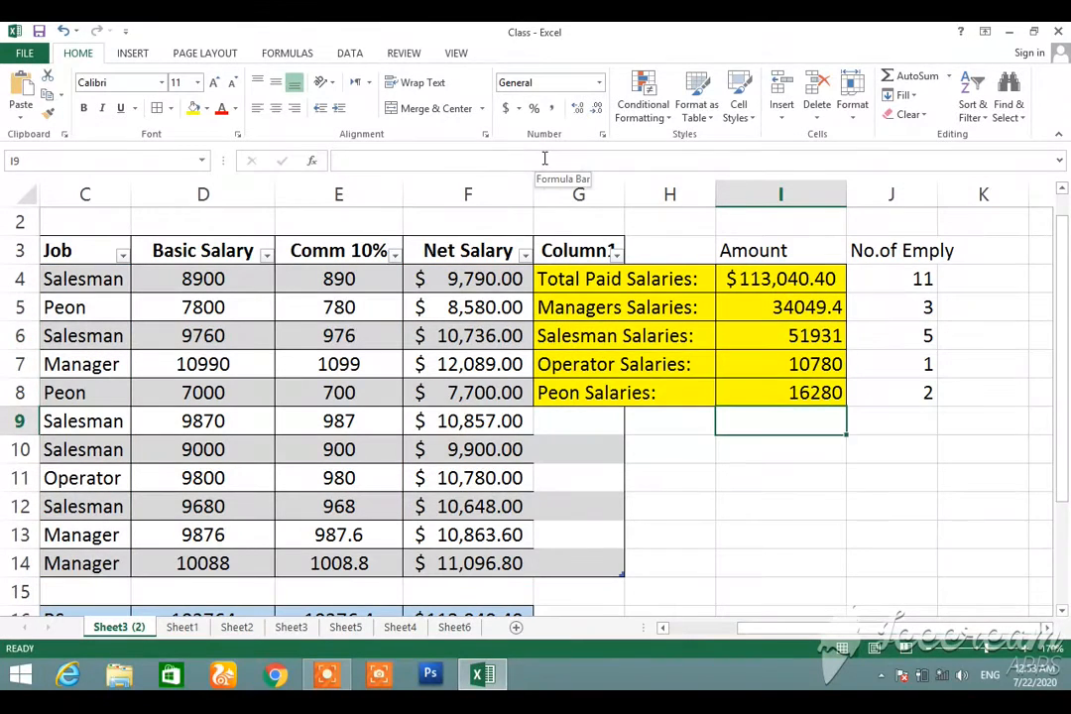
pyautogui.write("'")
pyautogui.hotkey('ctrl', 'v')
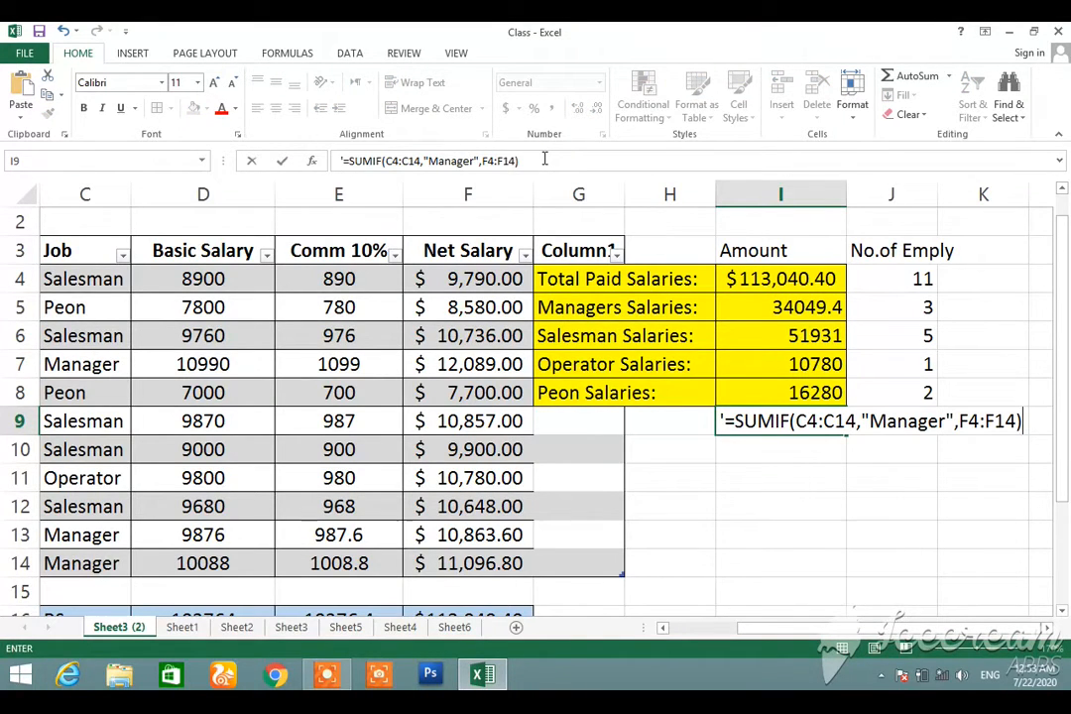
pyautogui.press('Return')
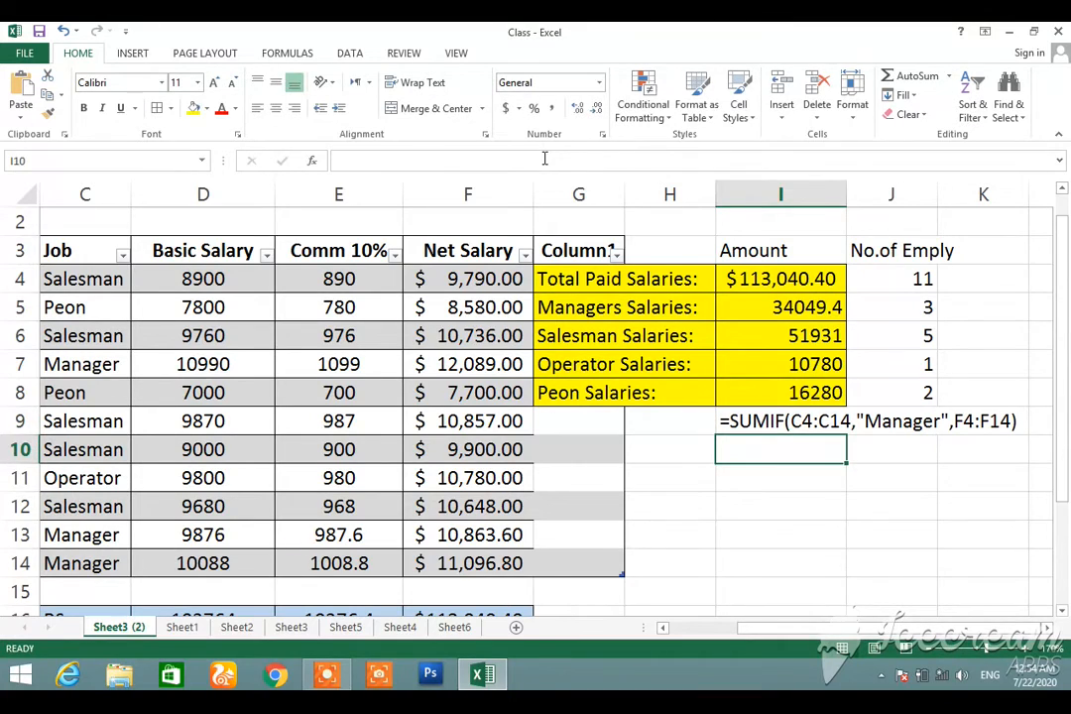
# Step: Copy the full text of the manager COUNTIF formula in J5, leaving the formula as it is
pyautogui.press('Up')
pyautogui.press('Up')
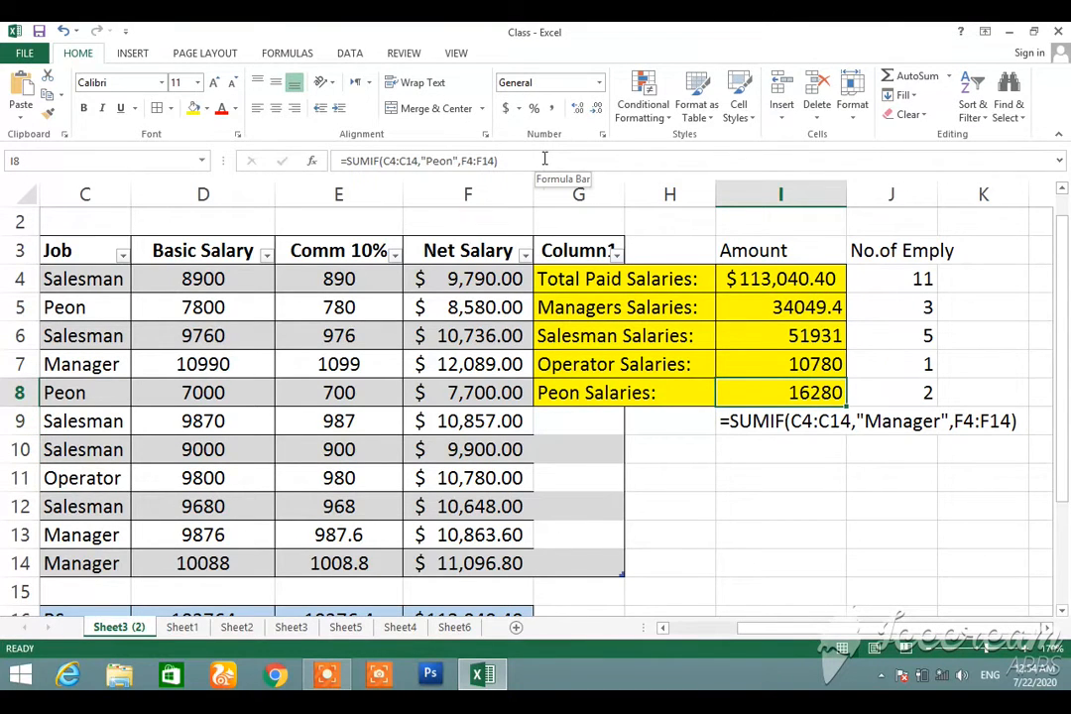
pyautogui.press('Down')
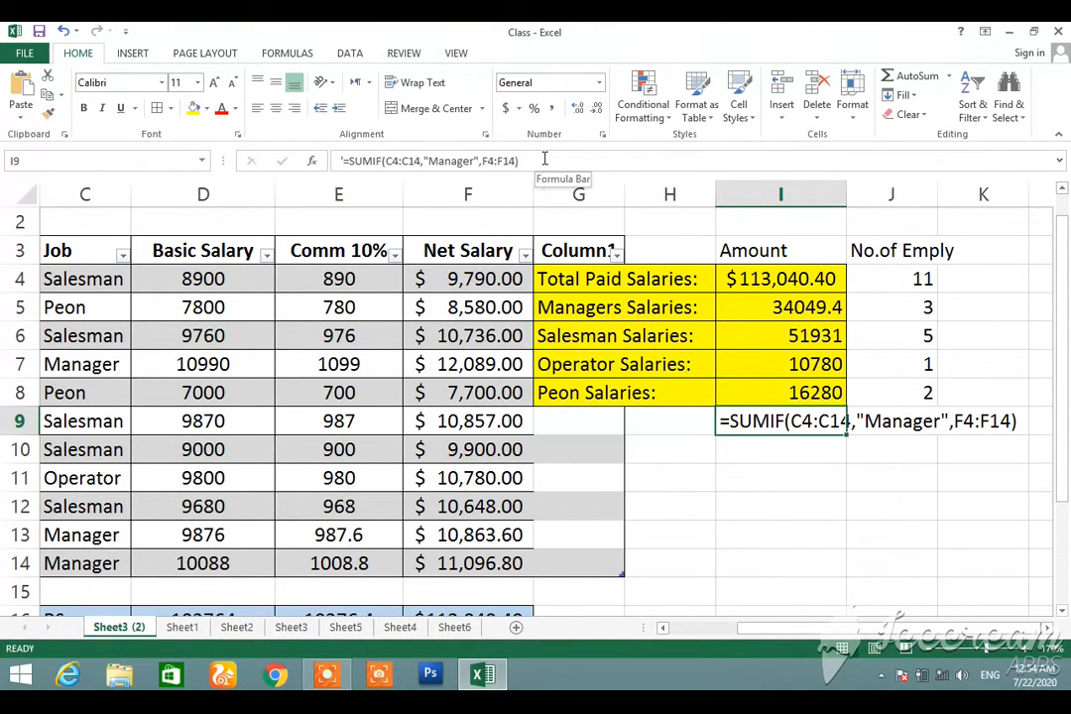
pyautogui.press('Up')
pyautogui.press('Right')
pyautogui.press('Right')
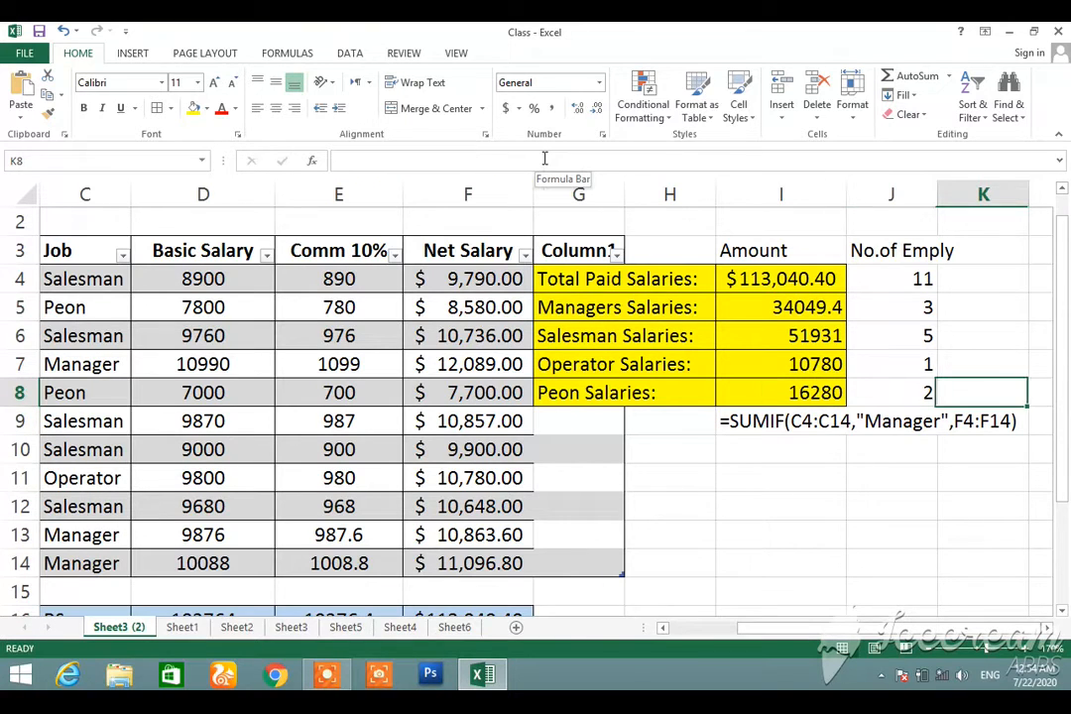
pyautogui.press('Up')
pyautogui.press('Up')
pyautogui.press('Up')
pyautogui.press('Left')
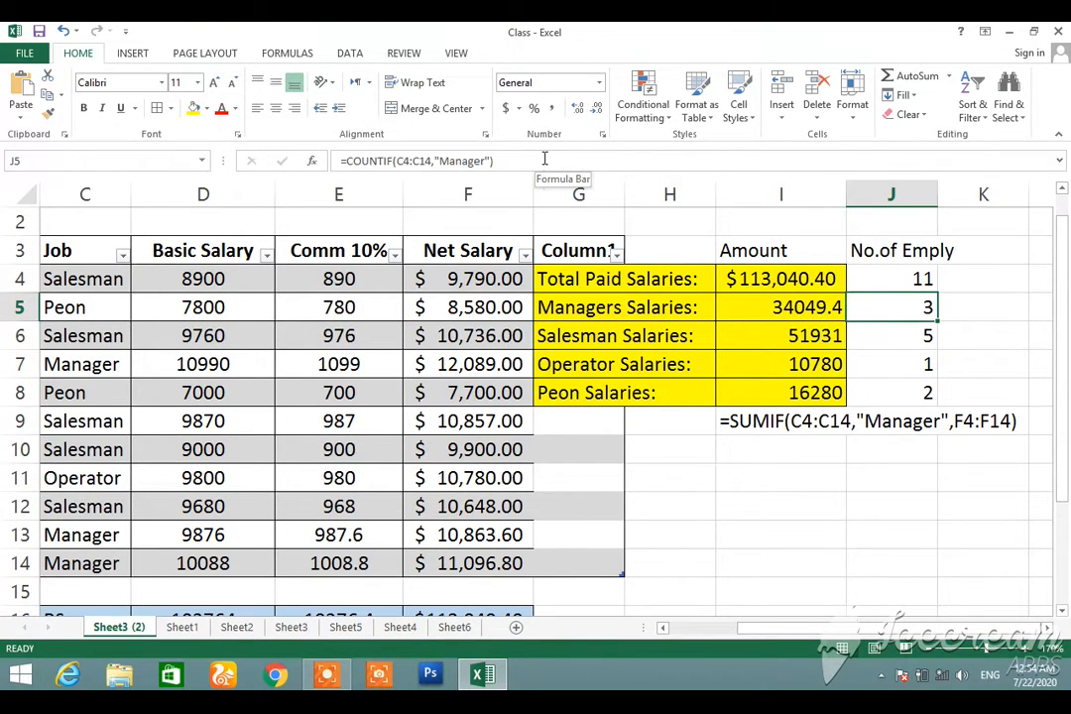
pyautogui.press('F2')
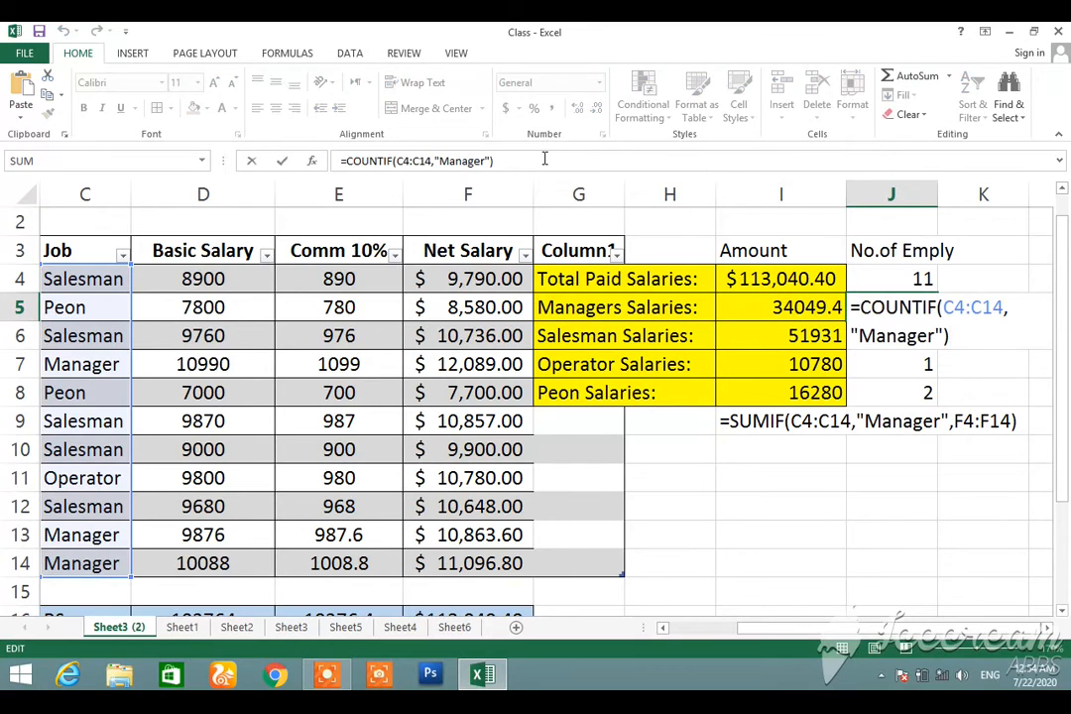
pyautogui.hotkey('shift', 'Left')
pyautogui.hotkey('shift', 'Left')
pyautogui.hotkey('shift', 'Left')
pyautogui.hotkey('shift', 'Left')
pyautogui.hotkey('shift', 'Left')
pyautogui.hotkey('shift', 'Left')
pyautogui.hotkey('shift', 'Left')
pyautogui.hotkey('shift', 'Left')
pyautogui.hotkey('shift', 'Left')
pyautogui.hotkey('shift', 'Left')
pyautogui.hotkey('shift', 'Left')
pyautogui.hotkey('shift', 'Left')
pyautogui.hotkey('shift', 'Left')
pyautogui.hotkey('shift', 'Left')
pyautogui.hotkey('shift', 'Left')
pyautogui.hotkey('shift', 'Left')
pyautogui.hotkey('shift', 'Left')
pyautogui.hotkey('shift', 'Left')
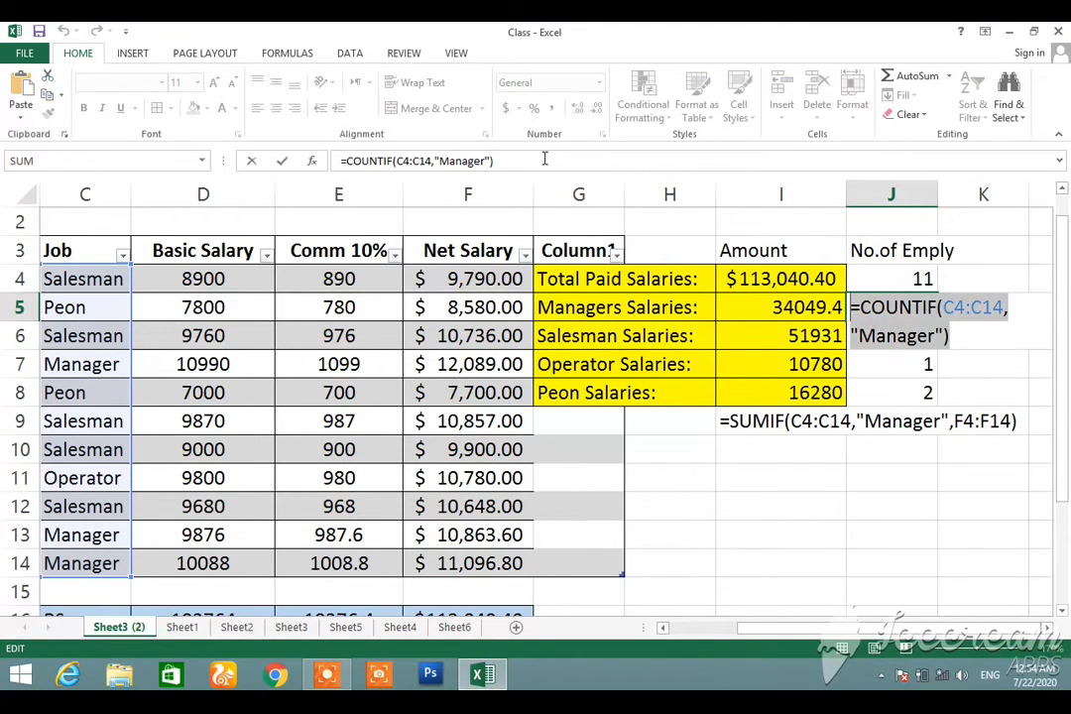
pyautogui.press('Return')
# Step: Paste the formula into J10 as text with a leading apostrophe, '=COUNTIF(C4:C14,"Manager"), and move it to I10
pyautogui.press('Down')
pyautogui.press('Down')
pyautogui.press('Down')
pyautogui.press('Down')
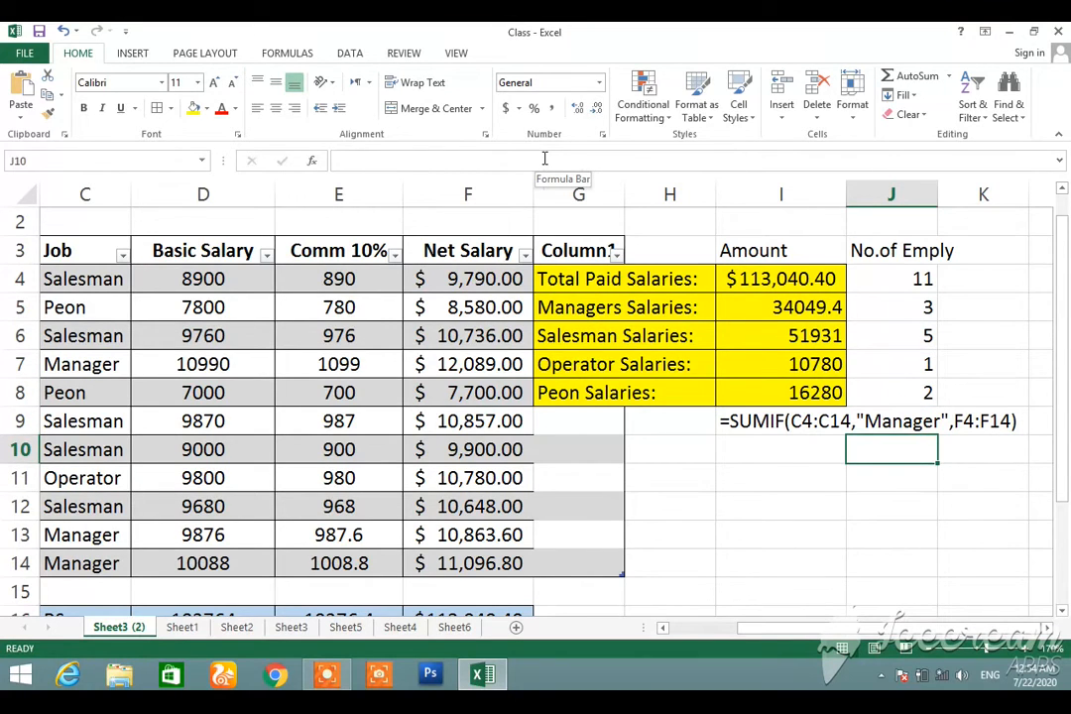
pyautogui.write("'")
pyautogui.hotkey('ctrl', 'v')
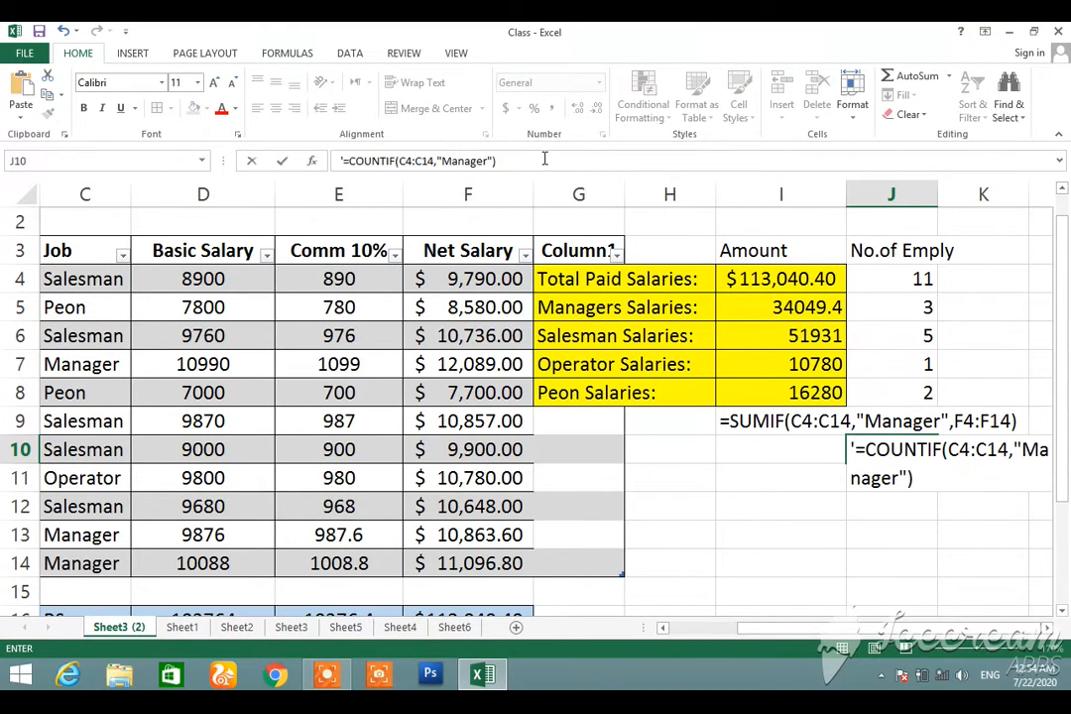
pyautogui.press('Return')
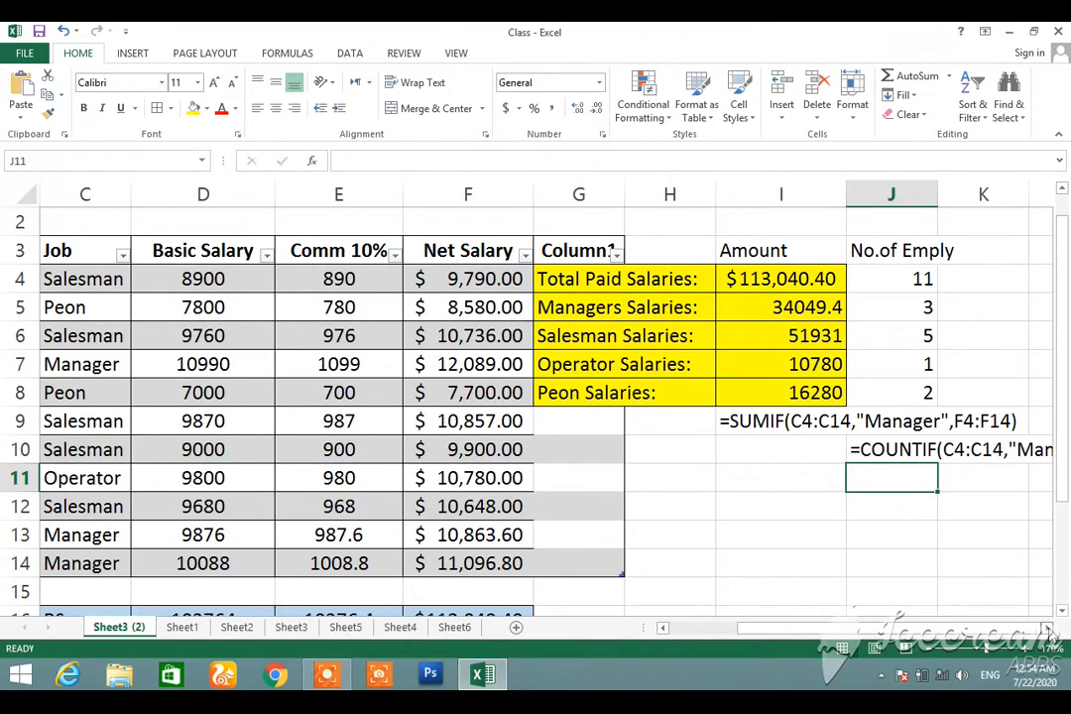
pyautogui.click(876, 453)
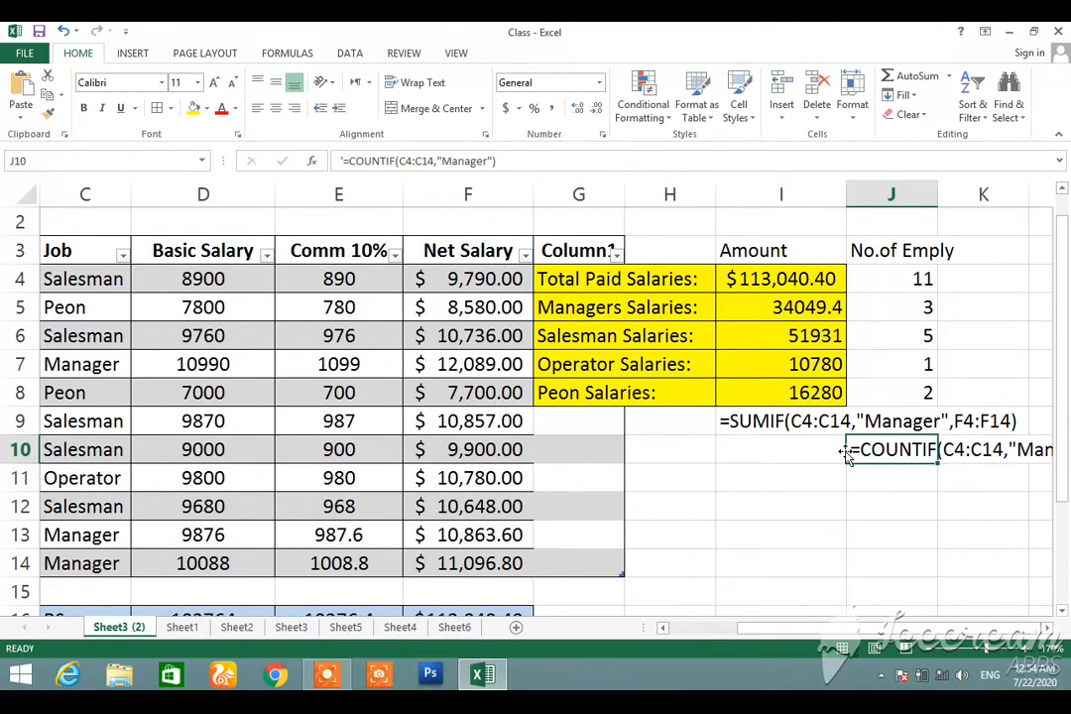
pyautogui.moveTo(845, 454); pyautogui.dragTo(783, 448)
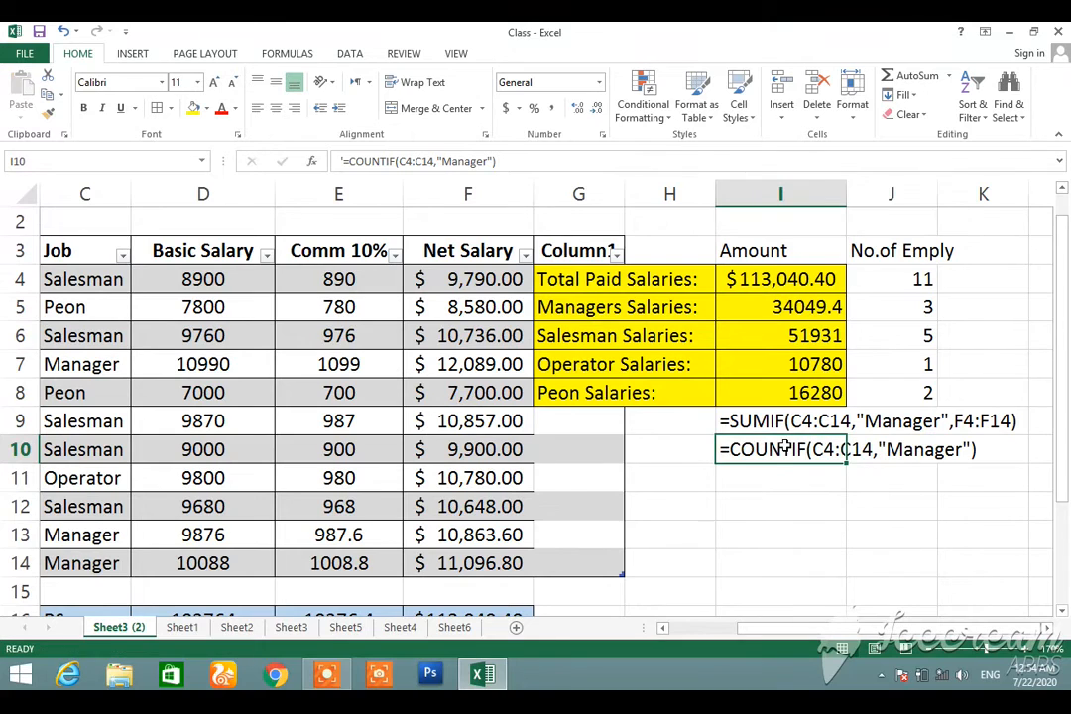
# Step: Enter the label "No.of Emply" in H10 and widen column H to fit it
pyautogui.click(692, 452)
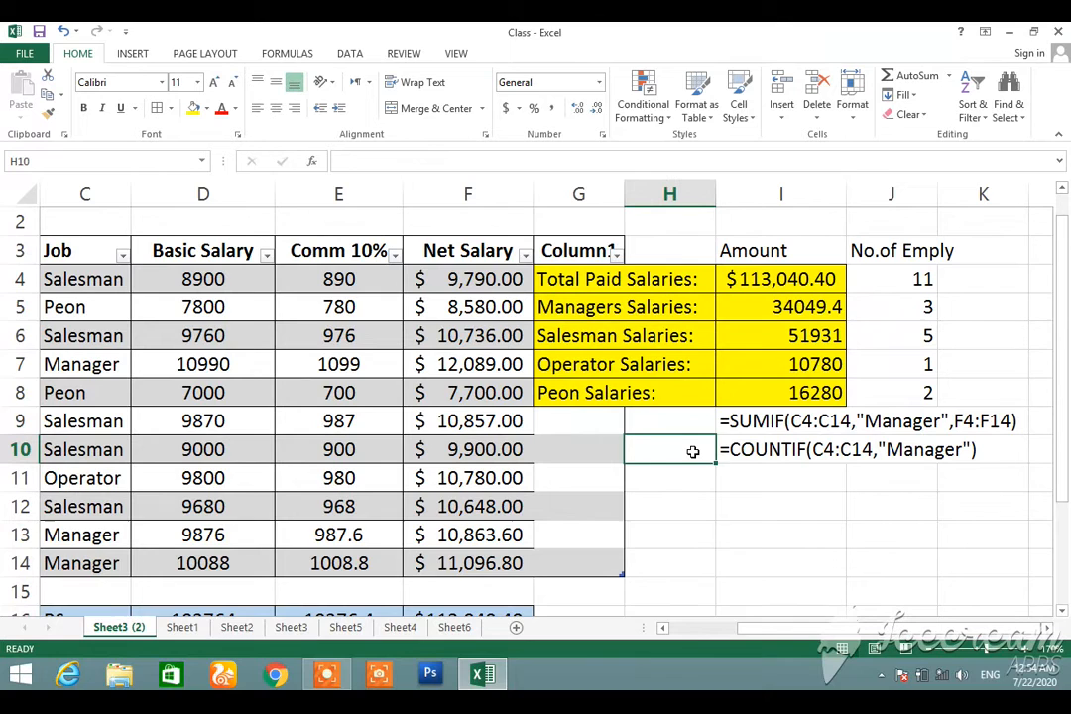
pyautogui.write('no')
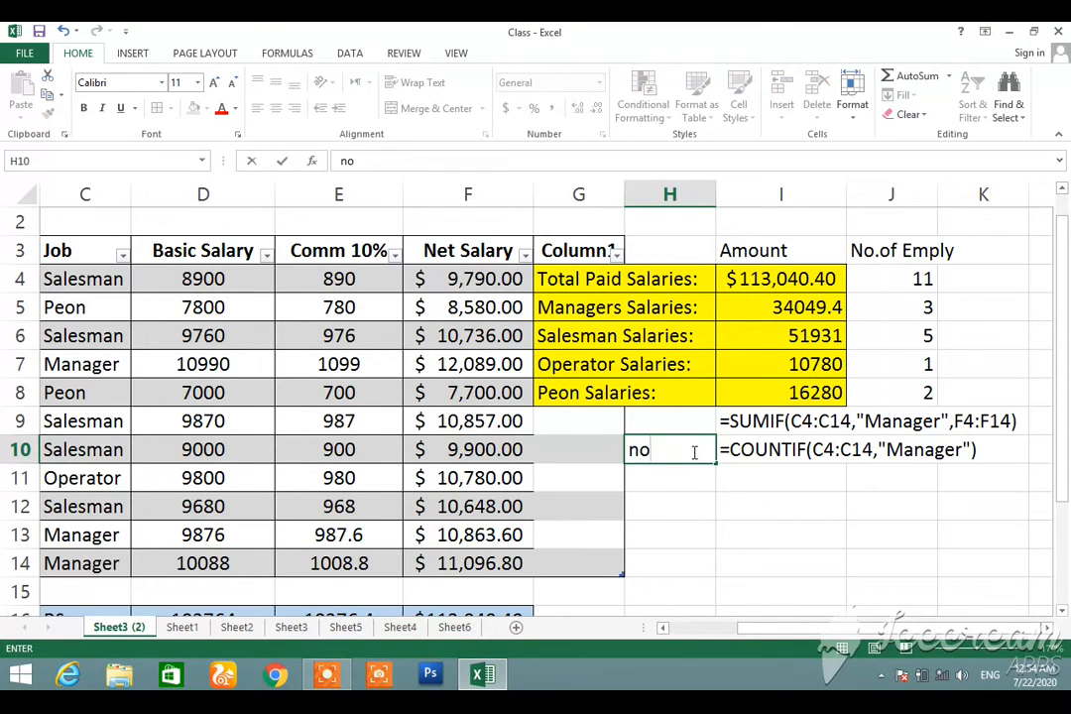
pyautogui.press('BackSpace')
pyautogui.press('BackSpace')
pyautogui.write('No.of ')
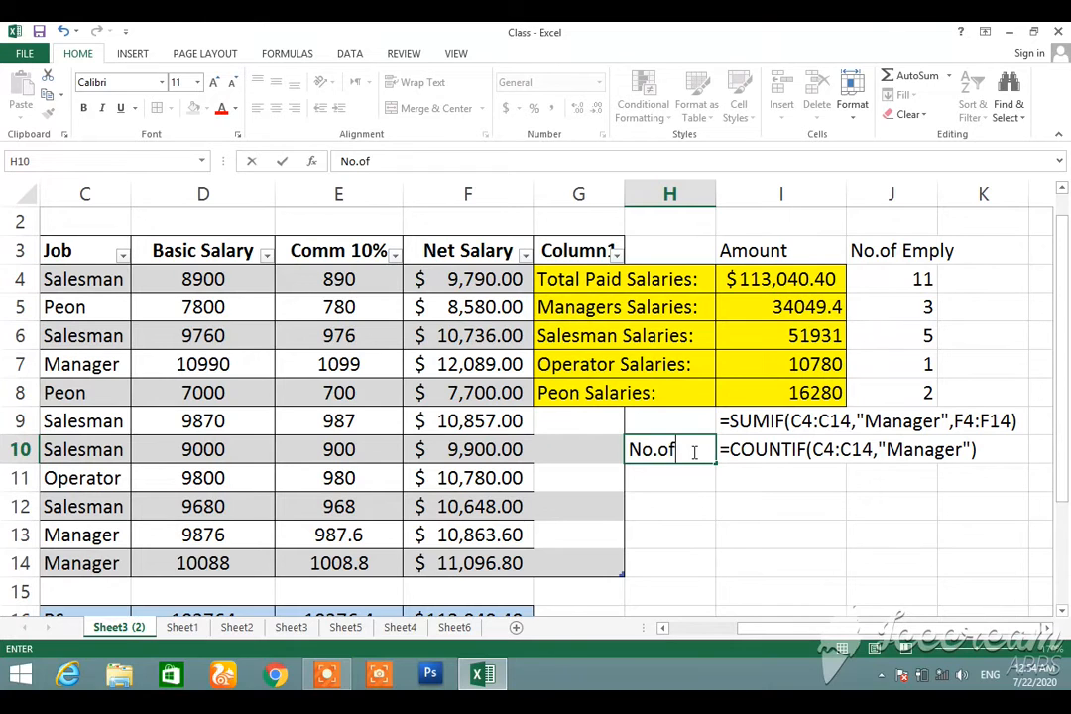
pyautogui.write('Emply')
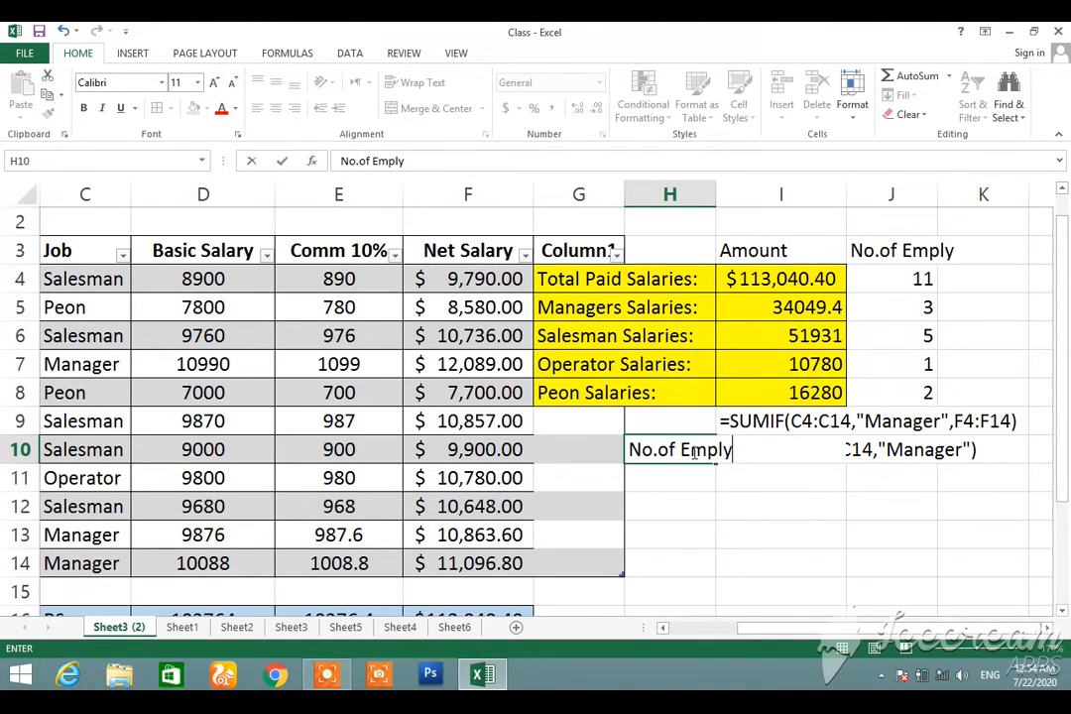
pyautogui.press('Return')
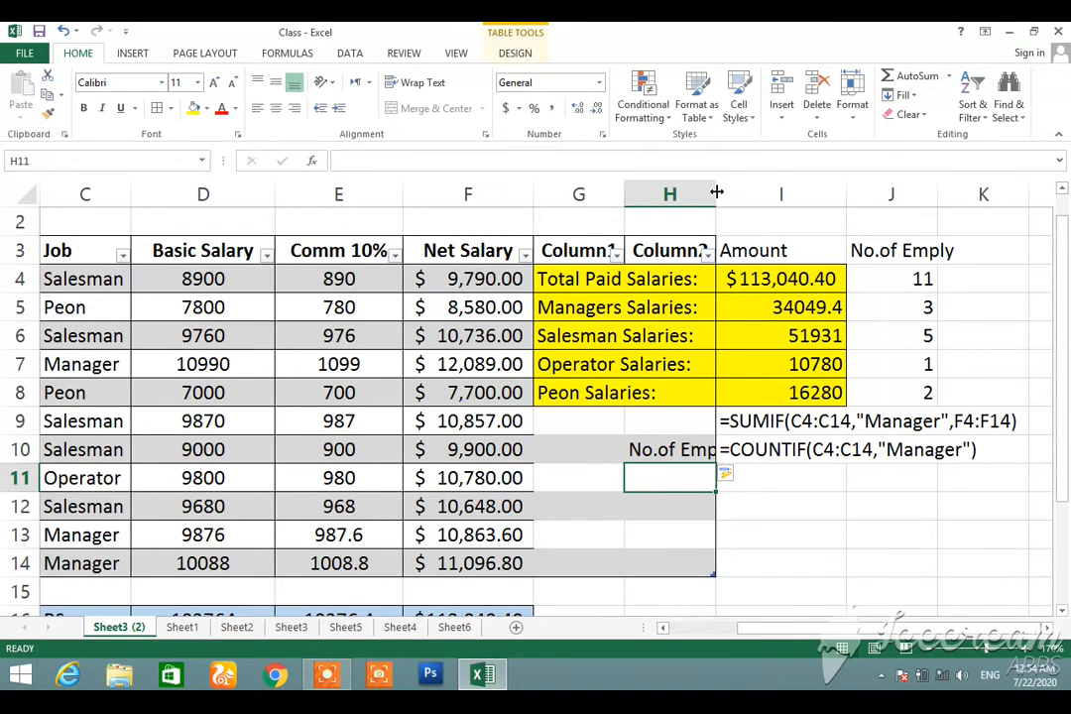
pyautogui.moveTo(716, 191); pyautogui.dragTo(732, 191)
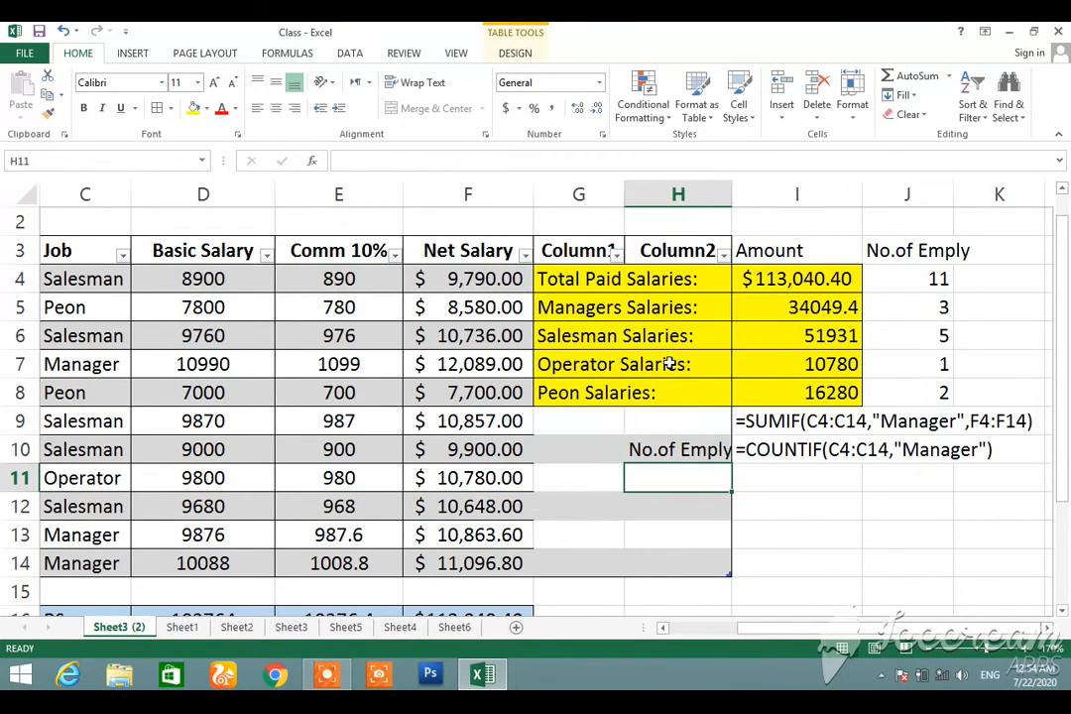
# Step: Enter the label "Amount:" in H9 beside the SUMIF formula text
pyautogui.click(685, 421)
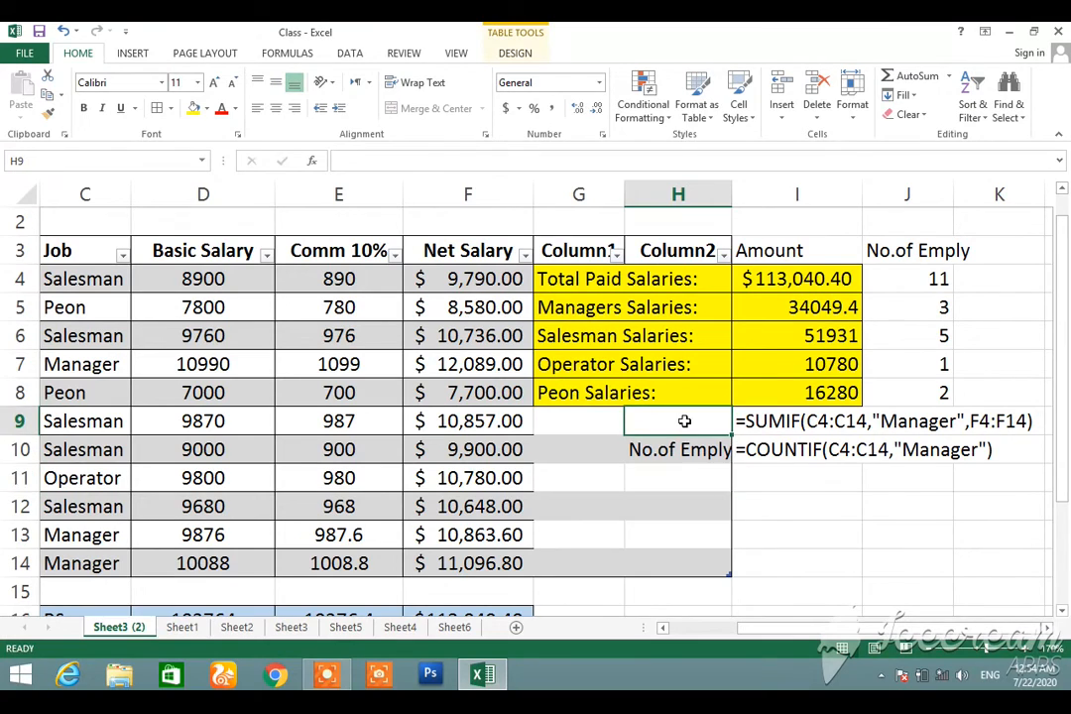
pyautogui.write('Amo')
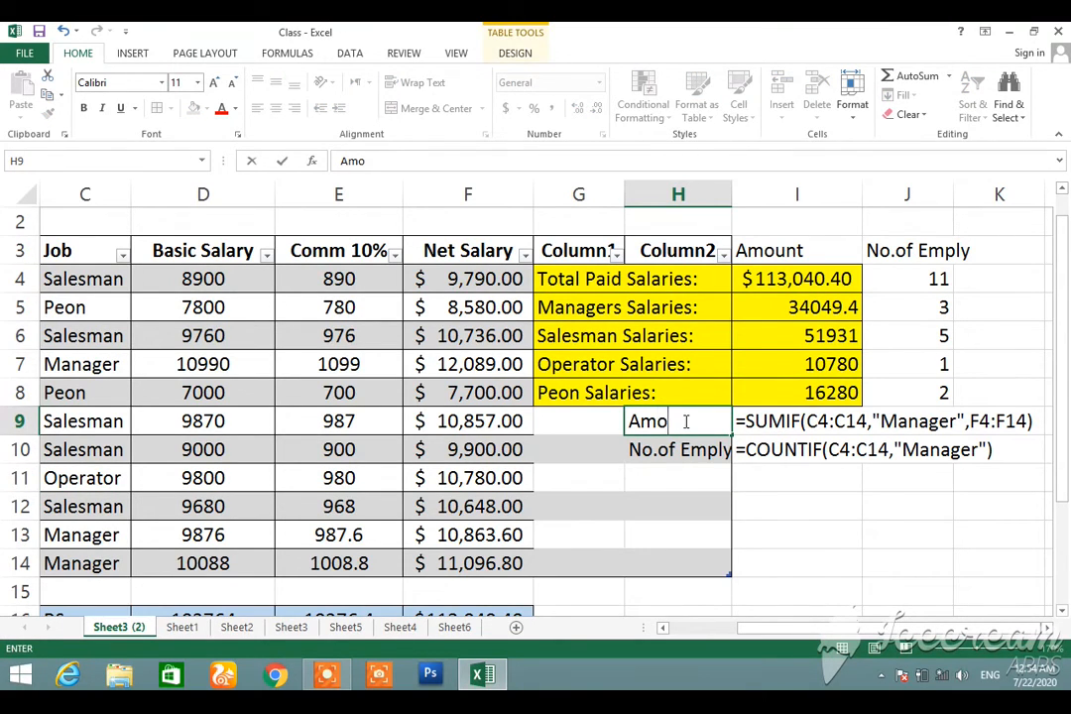
pyautogui.write('unt:')
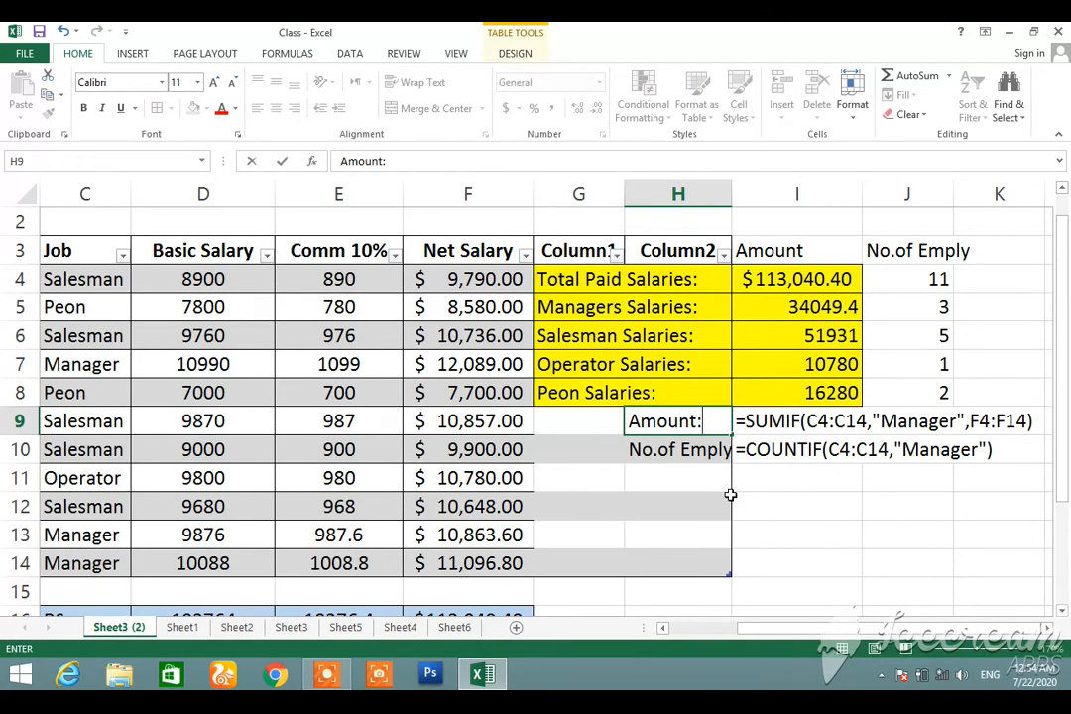
pyautogui.press('Return')
pyautogui.press('Up')
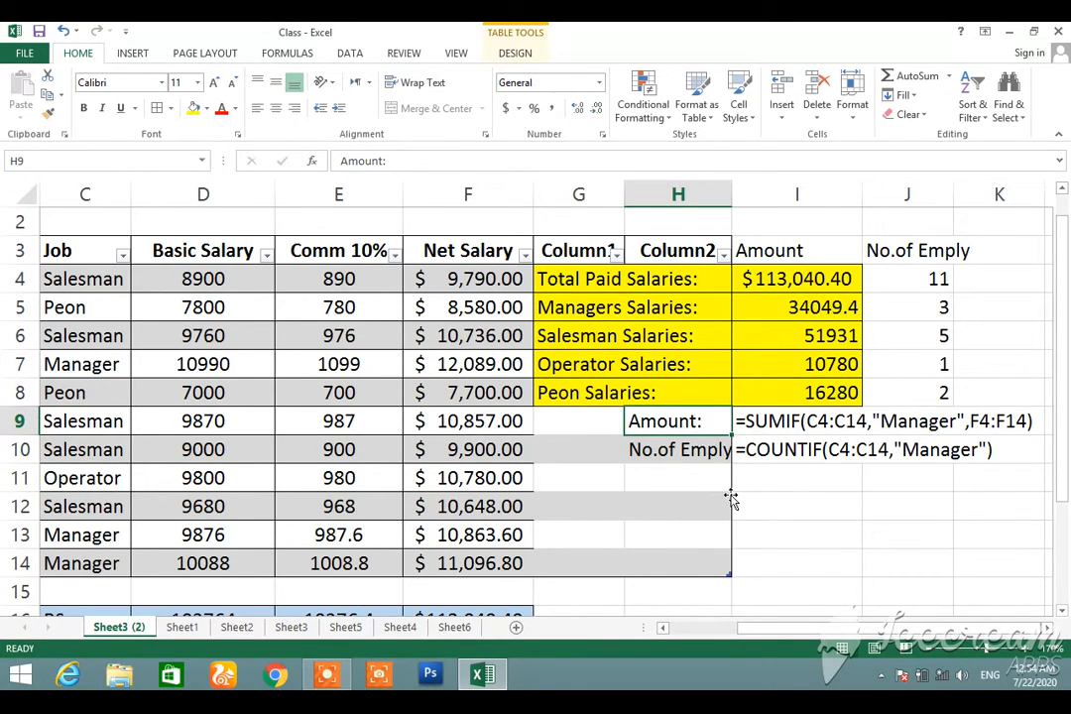
# Step: Fill the Amount label and its SUMIF formula text, H9:K9, with yellow
pyautogui.hotkey('shift', 'Right')
pyautogui.hotkey('shift', 'Right')
pyautogui.hotkey('shift', 'Right')
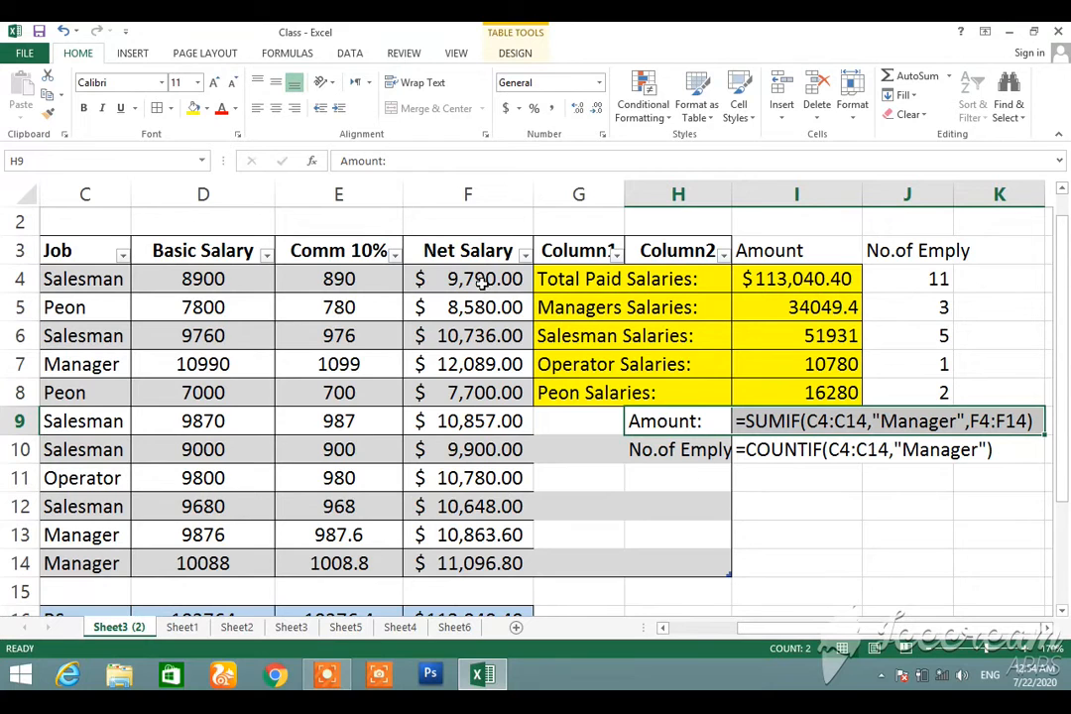
pyautogui.click(197, 111)
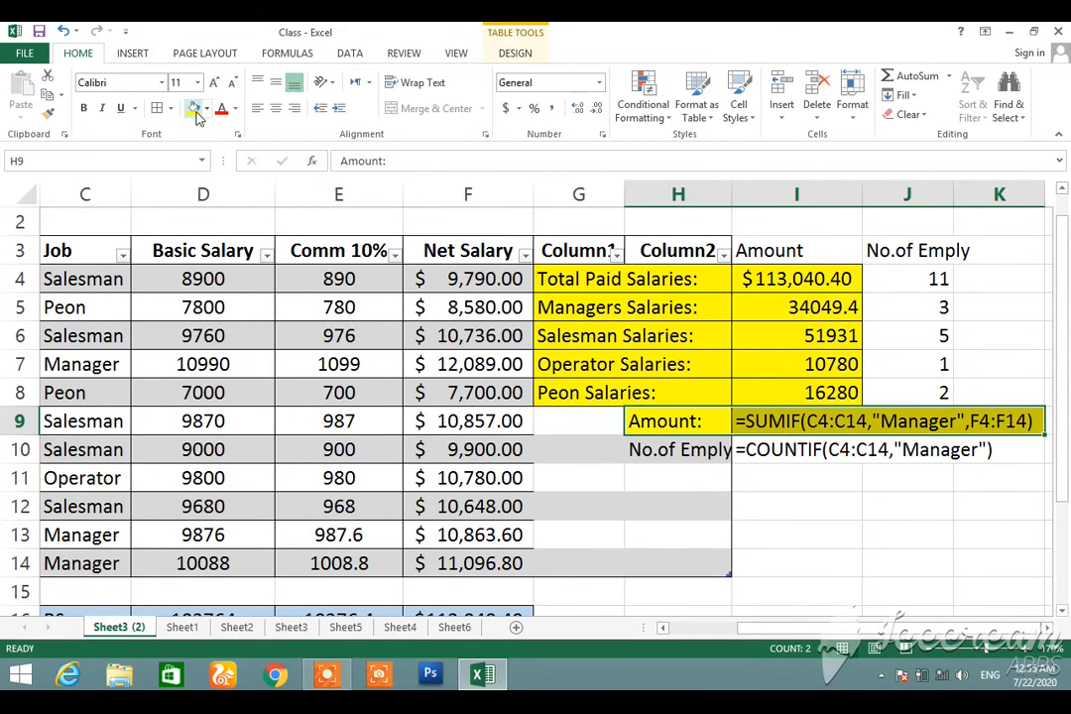
# Step: Fill the employee counts in J4:J8 with a light blue theme colour and add borders around all the cells
pyautogui.click(902, 279)
pyautogui.hotkey('shift', 'Down')
pyautogui.hotkey('shift', 'Down')
pyautogui.hotkey('shift', 'Down')
pyautogui.hotkey('shift', 'Down')
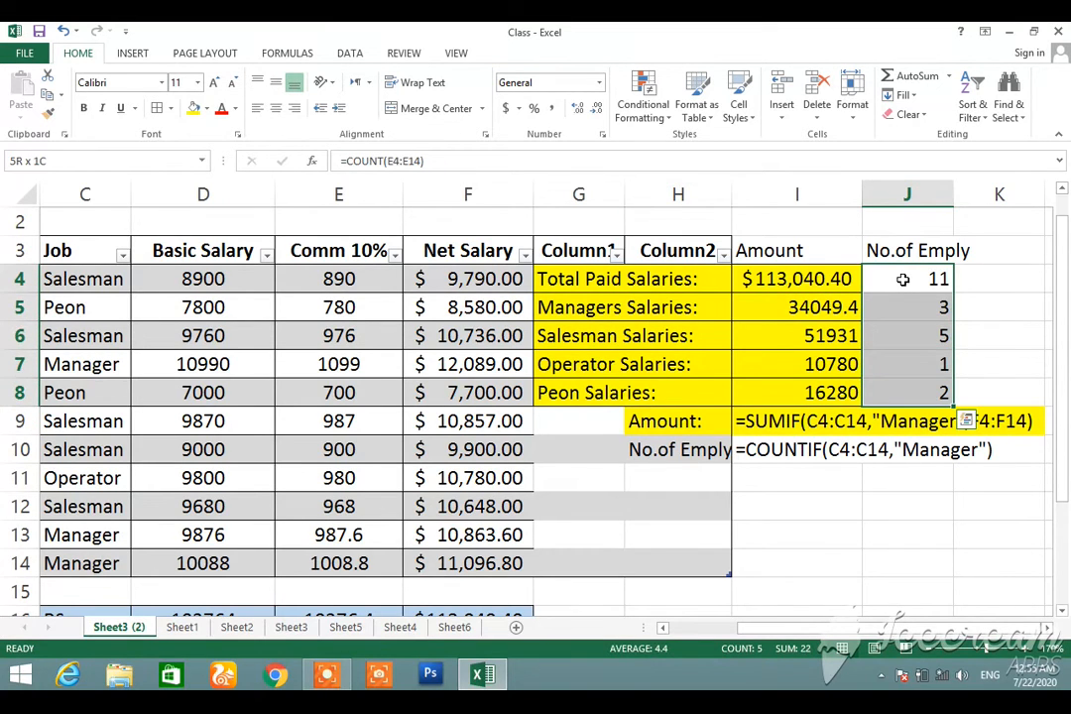
pyautogui.click(207, 110)
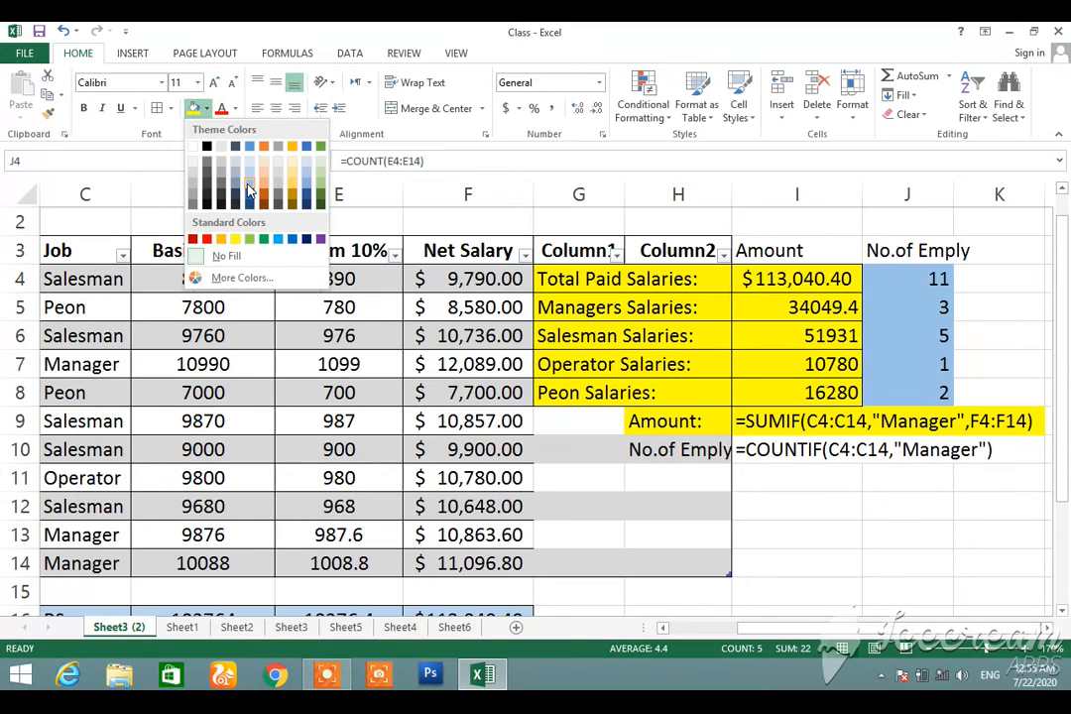
pyautogui.click(248, 190)
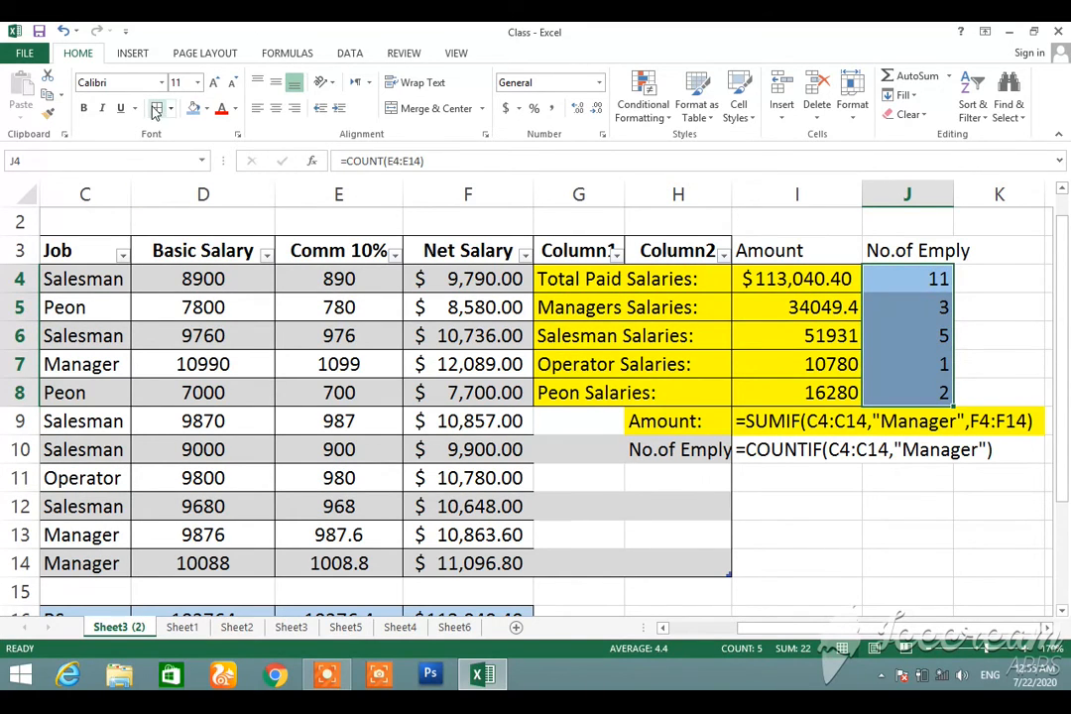
# Step: Fill the No.of Emply label and its COUNTIF formula text, H10:K10, with the same blue as the employee counts
pyautogui.click(662, 453)
pyautogui.hotkey('shift', 'Right')
pyautogui.hotkey('shift', 'Right')
pyautogui.hotkey('shift', 'Right')
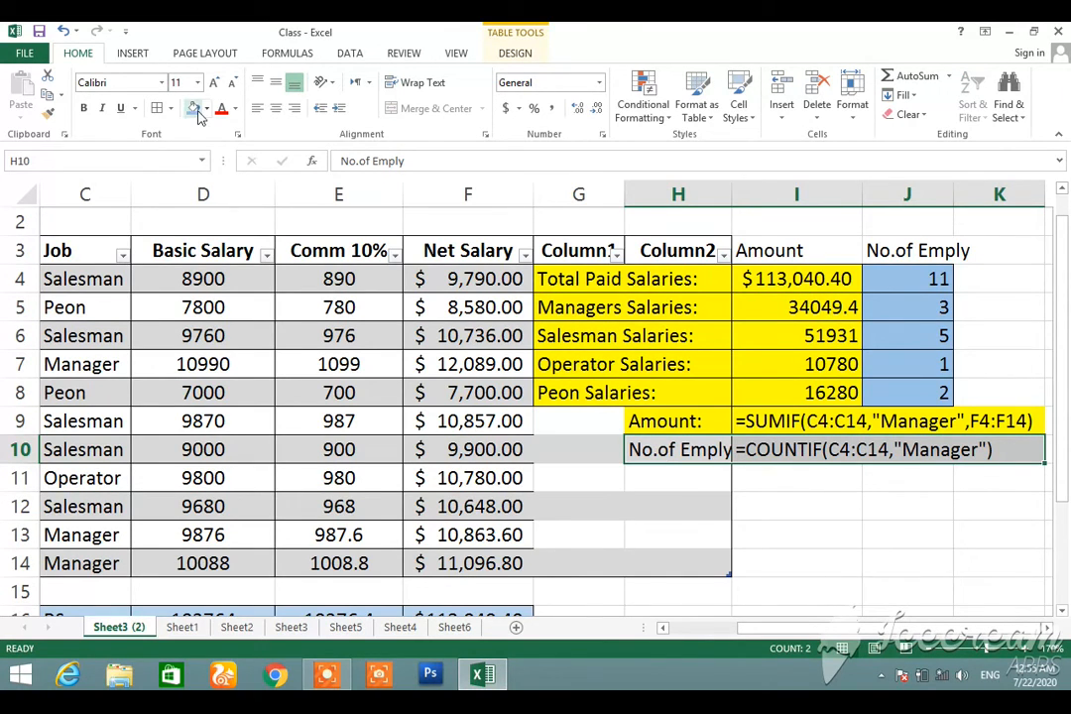
pyautogui.click(196, 111)
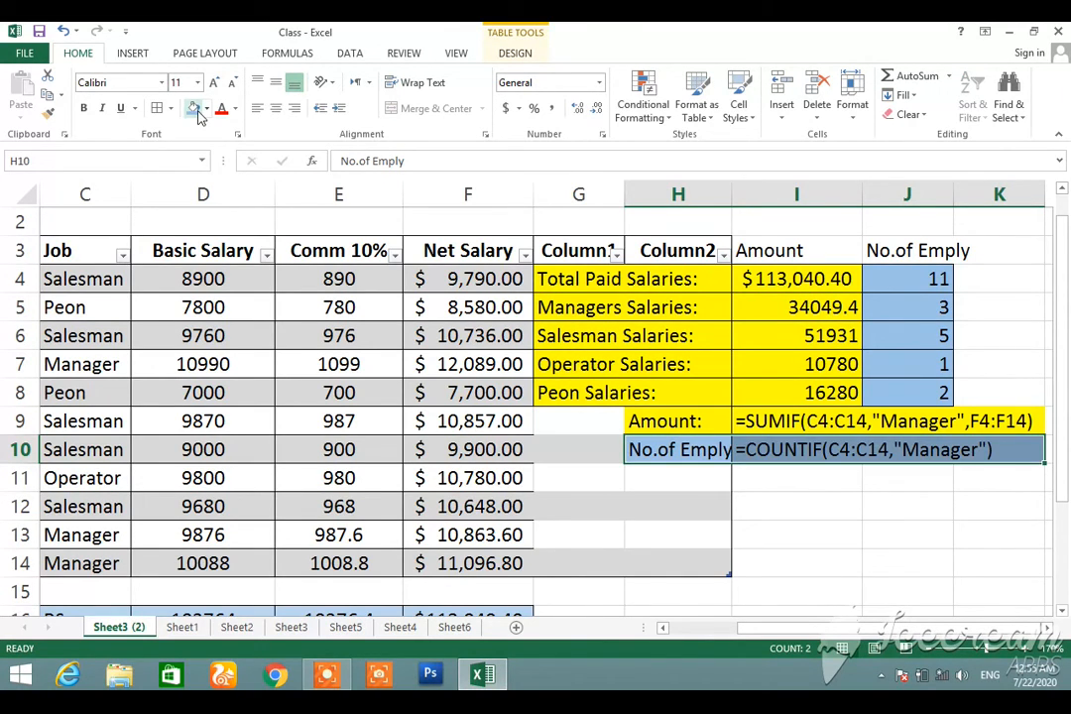
pyautogui.click(874, 505)
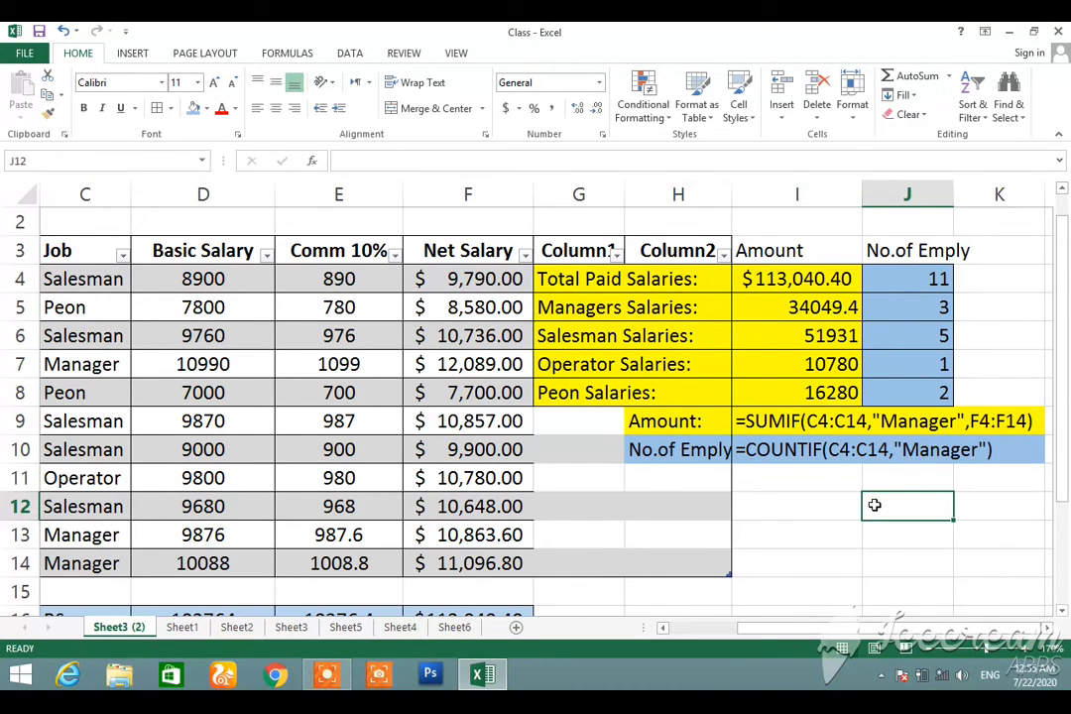
# Step: Look over the whole salary table and the summary beside it, from the summary labels back to the Job column
pyautogui.click(700, 630)
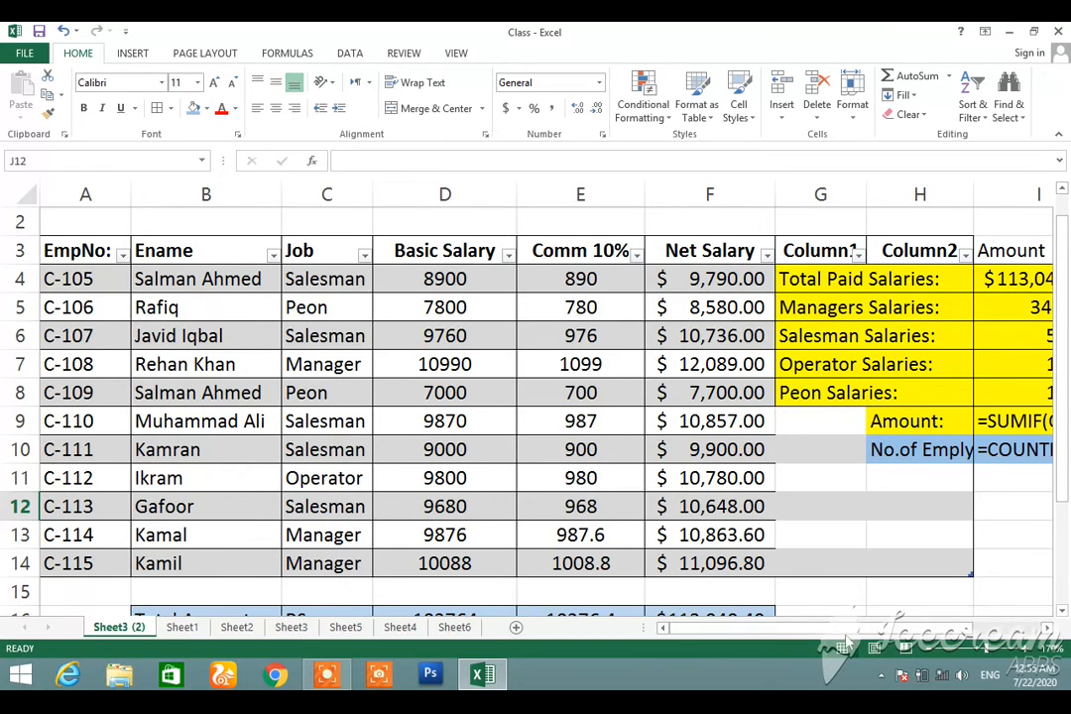
pyautogui.click(995, 635)
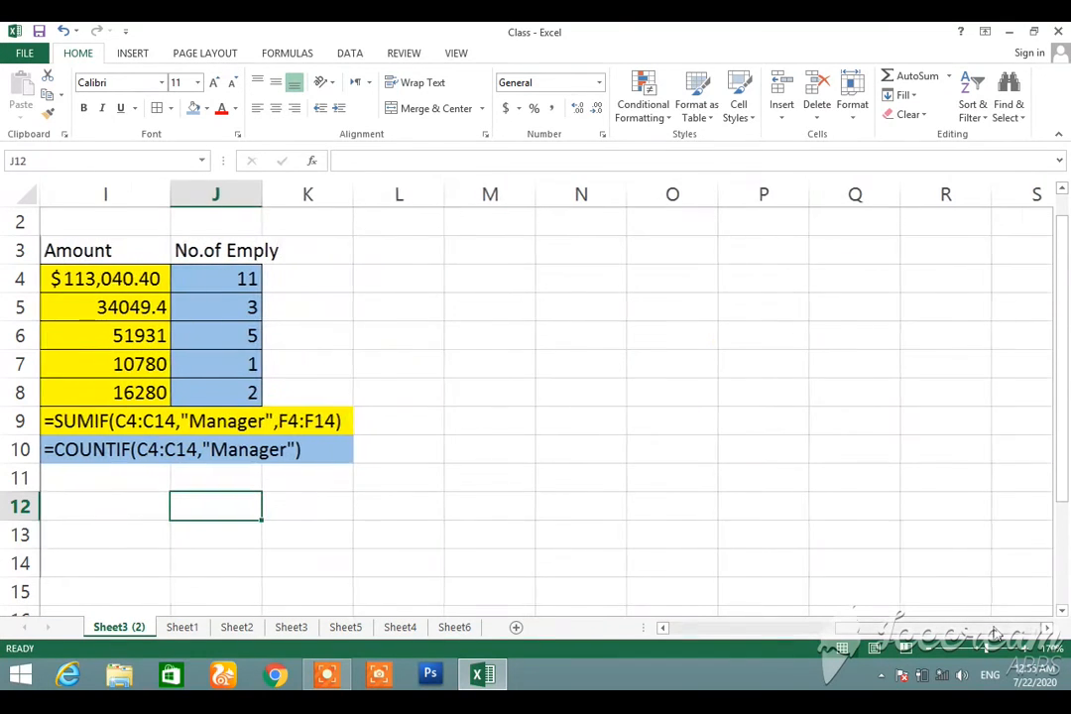
pyautogui.moveTo(927, 634); pyautogui.dragTo(815, 625)
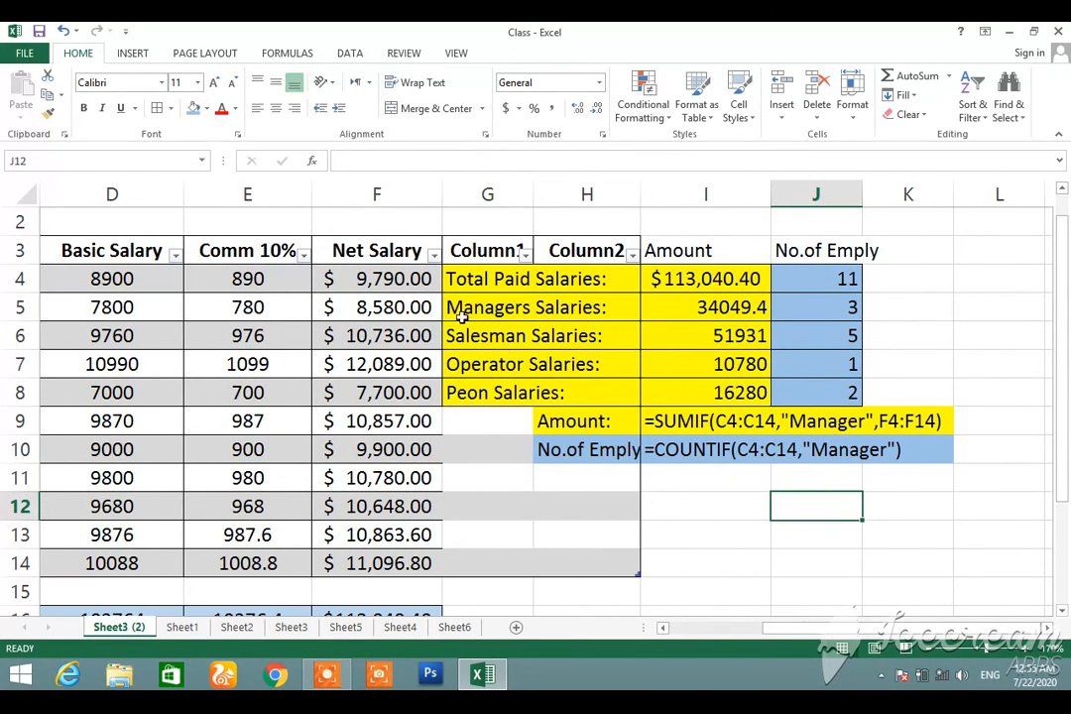
pyautogui.click(489, 255)
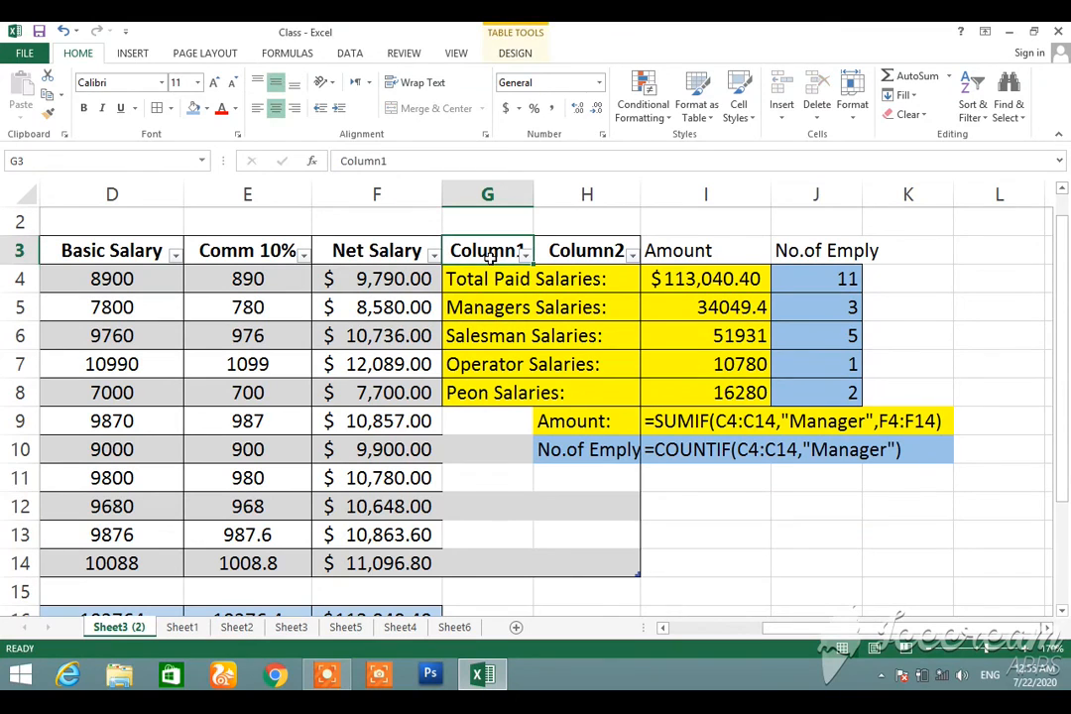
pyautogui.press('Down')
pyautogui.press('Down')
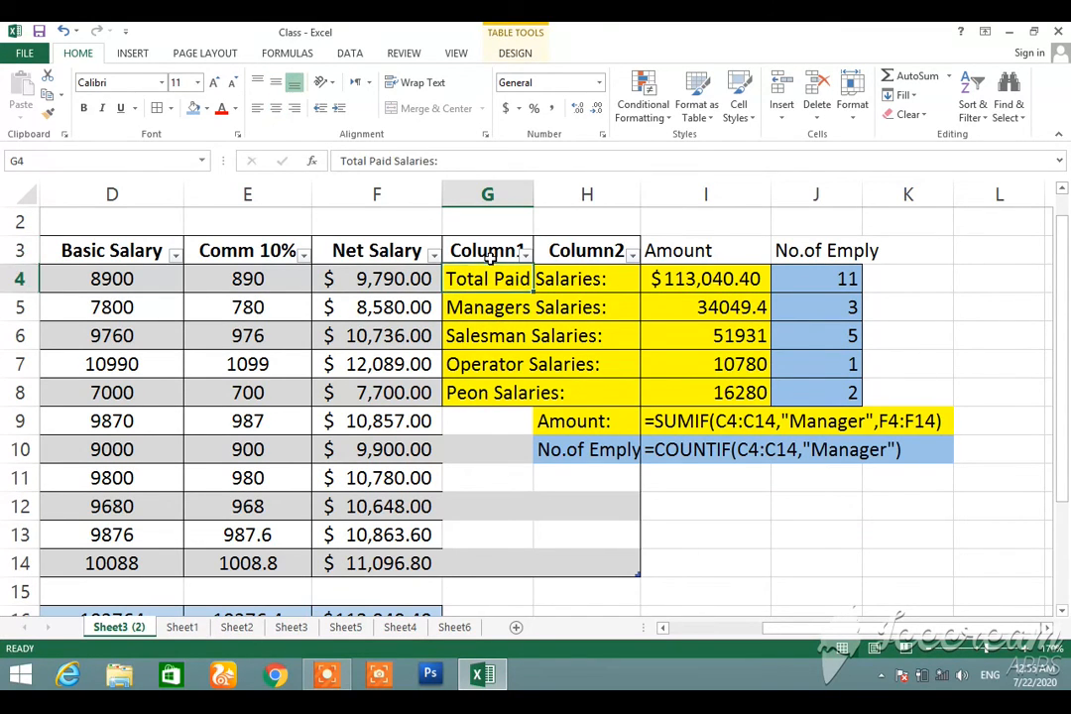
pyautogui.press('Left')
pyautogui.press('Left')
pyautogui.press('Left')
pyautogui.press('Left')
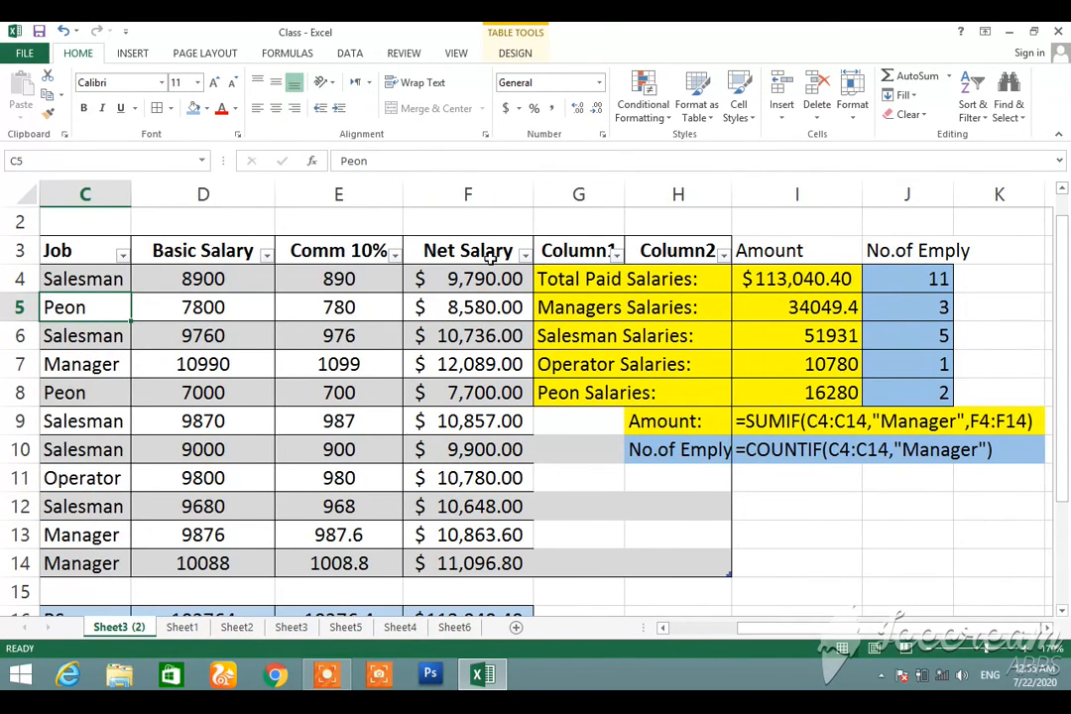
# Step: Examine the manager SUMIF formula in I5 and the formula texts in I9 and I10
pyautogui.press('Right')
pyautogui.press('Right')
pyautogui.press('Right')
pyautogui.press('Right')
pyautogui.press('Right')
pyautogui.press('Right')
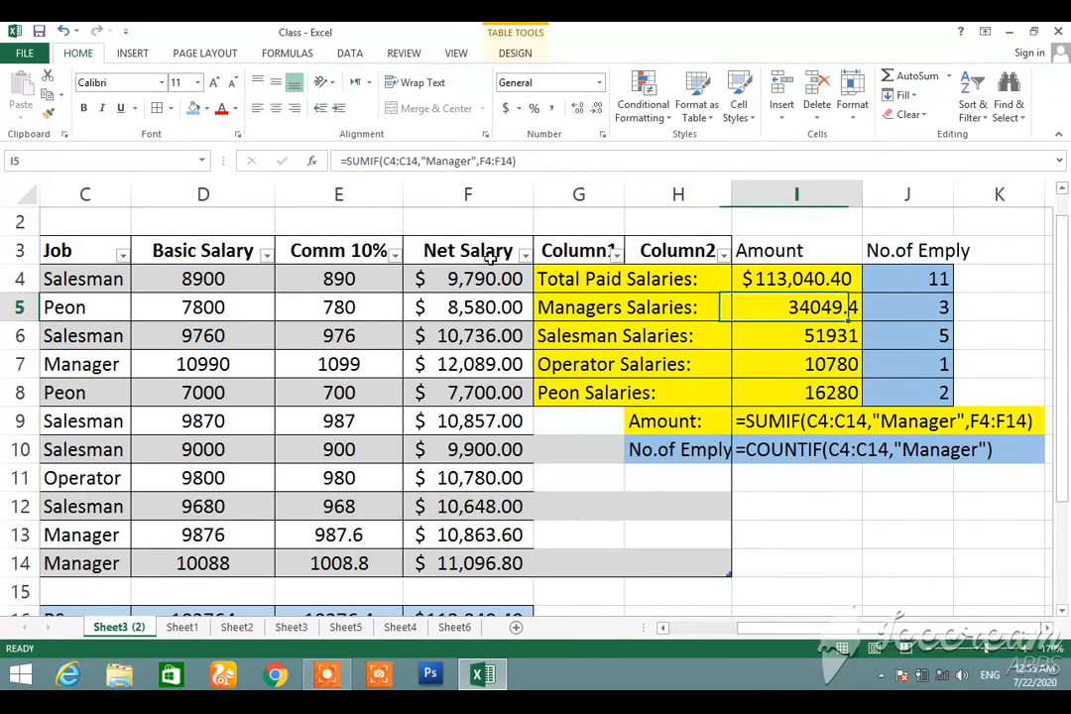
pyautogui.hotkey('ctrl', 'c')
pyautogui.press('Down')
pyautogui.press('Down')
pyautogui.press('Down')
pyautogui.press('Down')
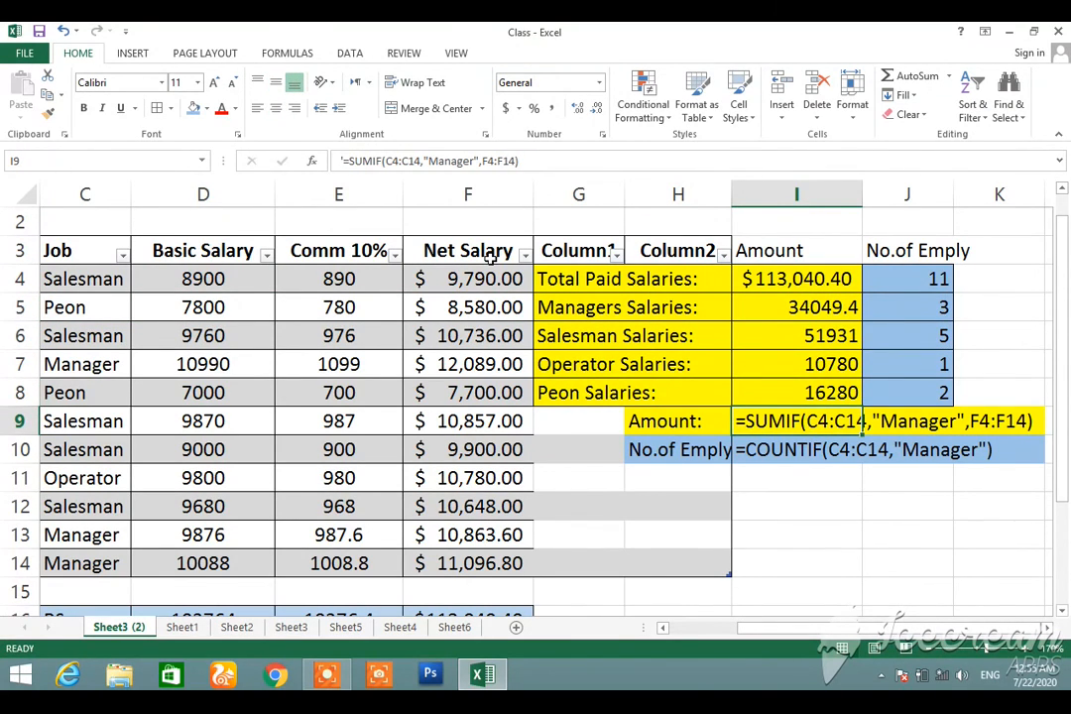
pyautogui.press('Down')
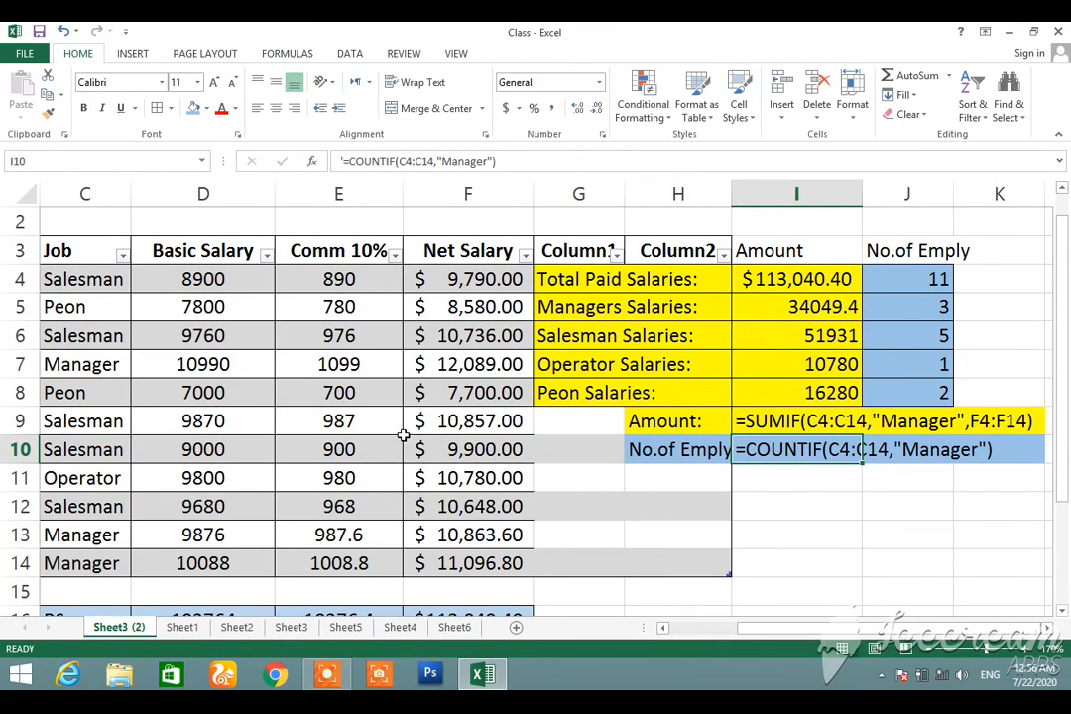
pyautogui.click(330, 680)
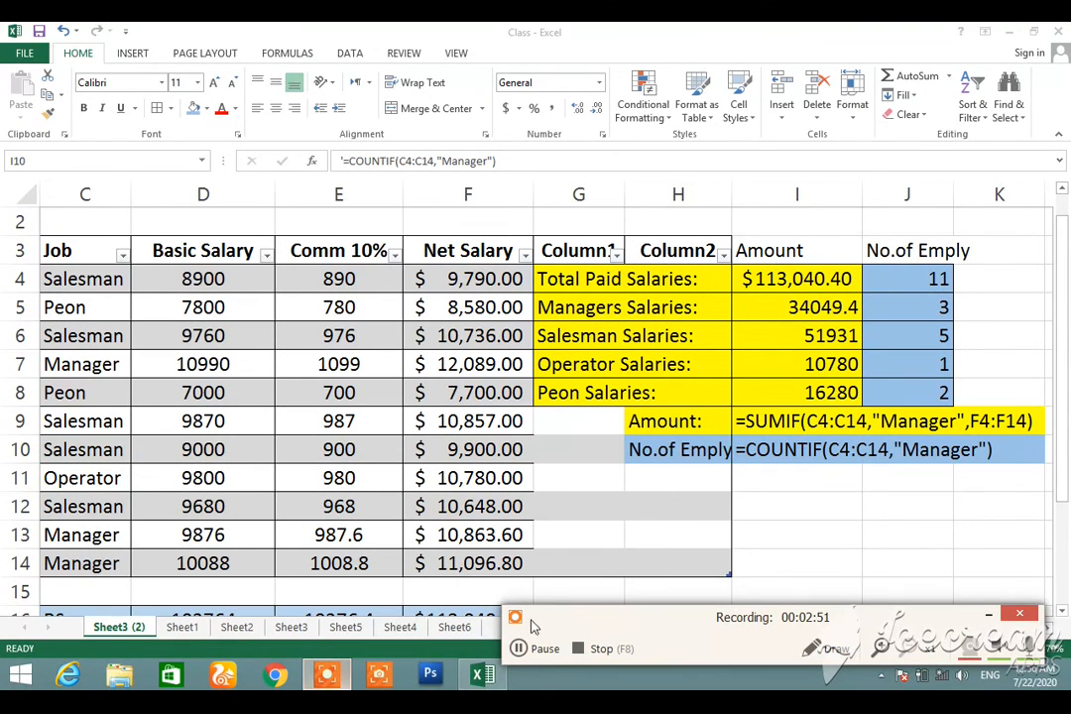